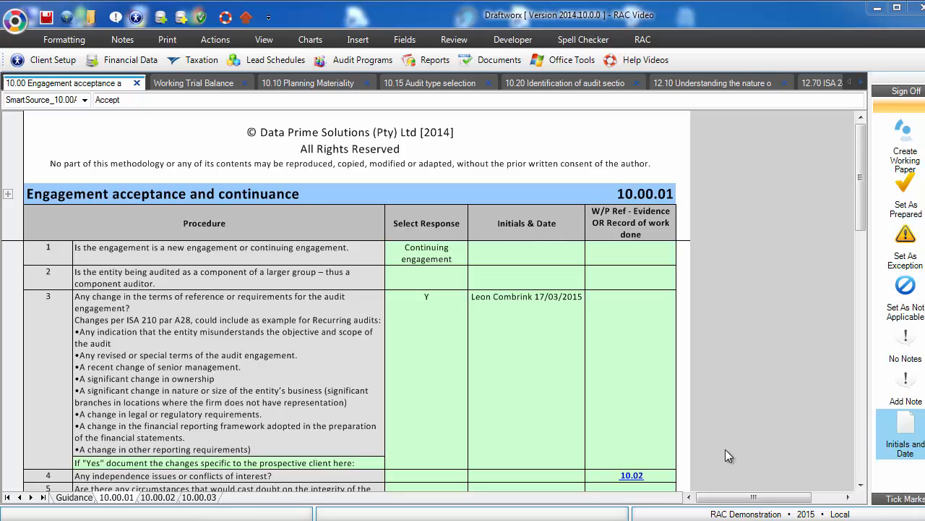
left_click(365, 62)
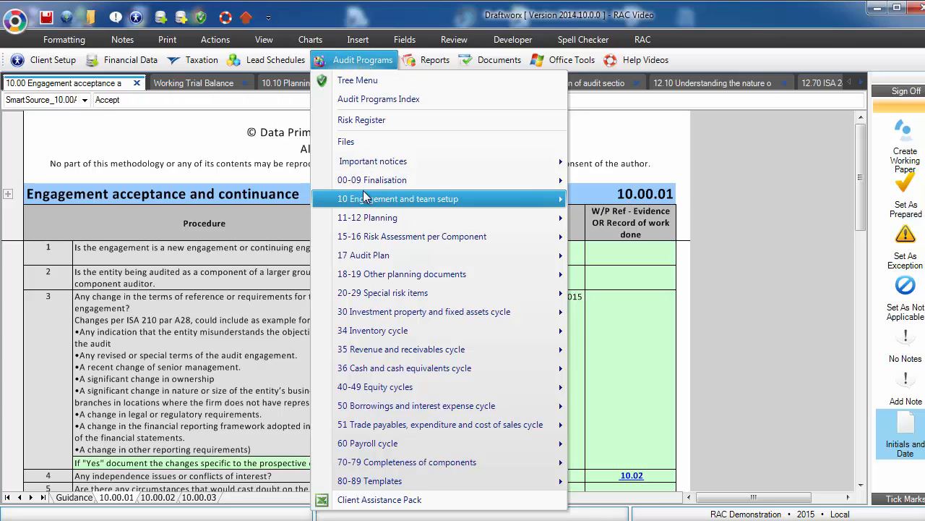
mouse_move(365, 197)
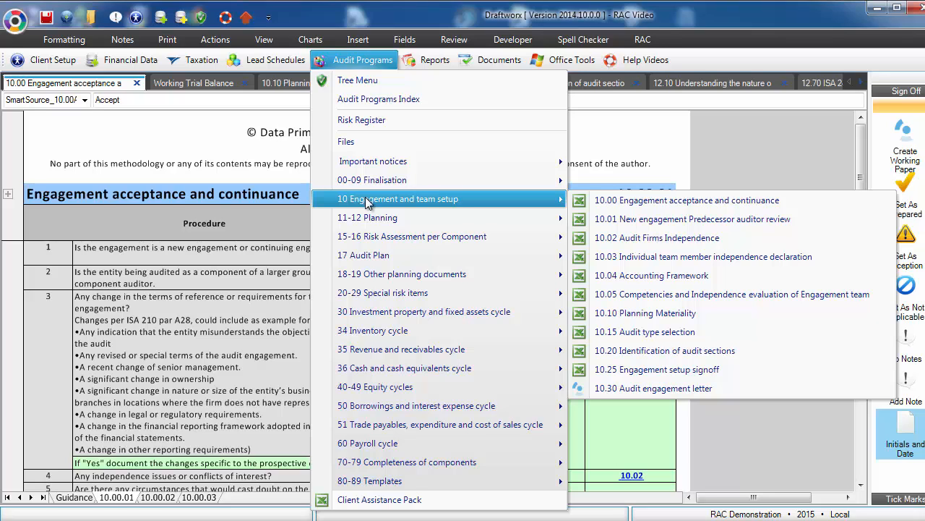
mouse_move(364, 282)
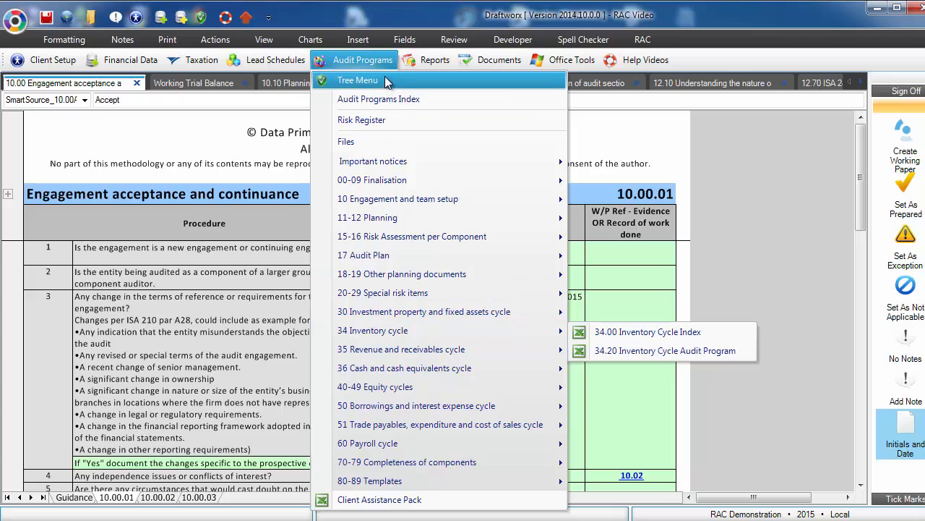
left_click(372, 67)
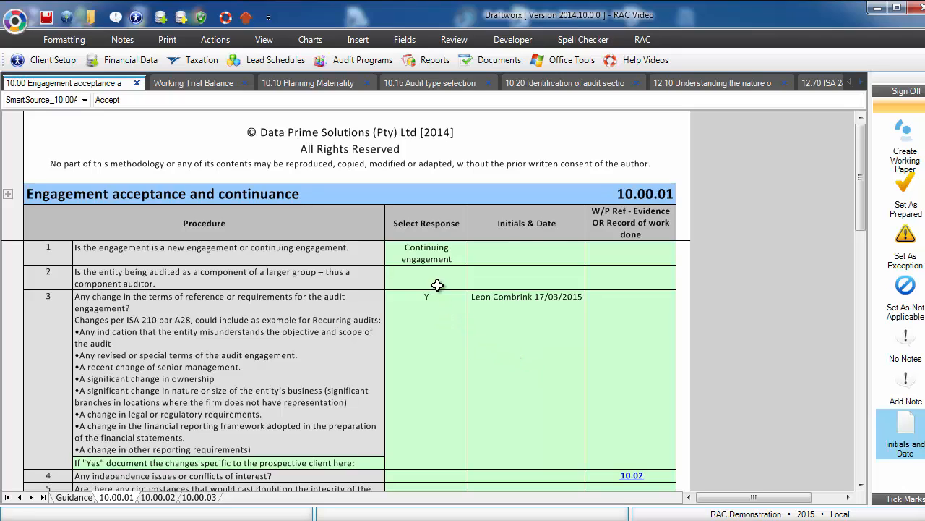
Step: Clear the response to procedure 1, choose New engagement, and set it back to Continuing engagement
left_click(425, 253)
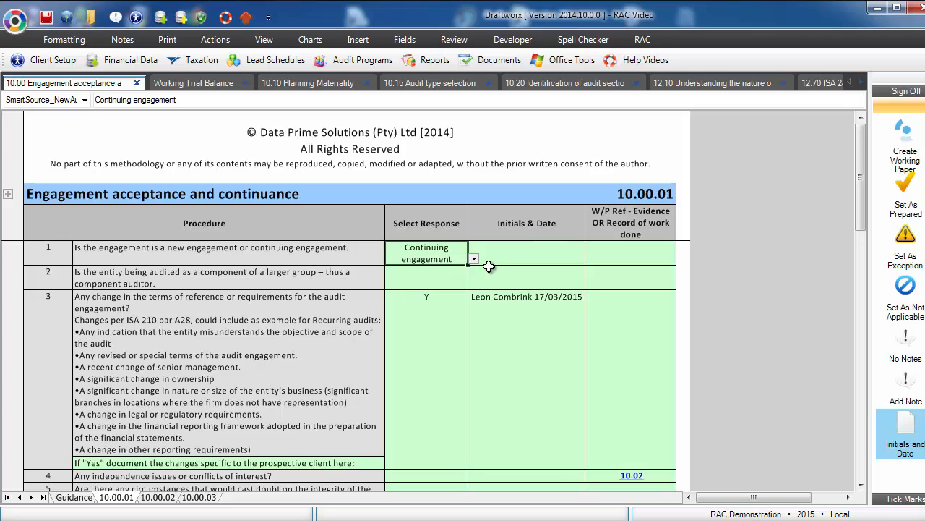
key("Delete")
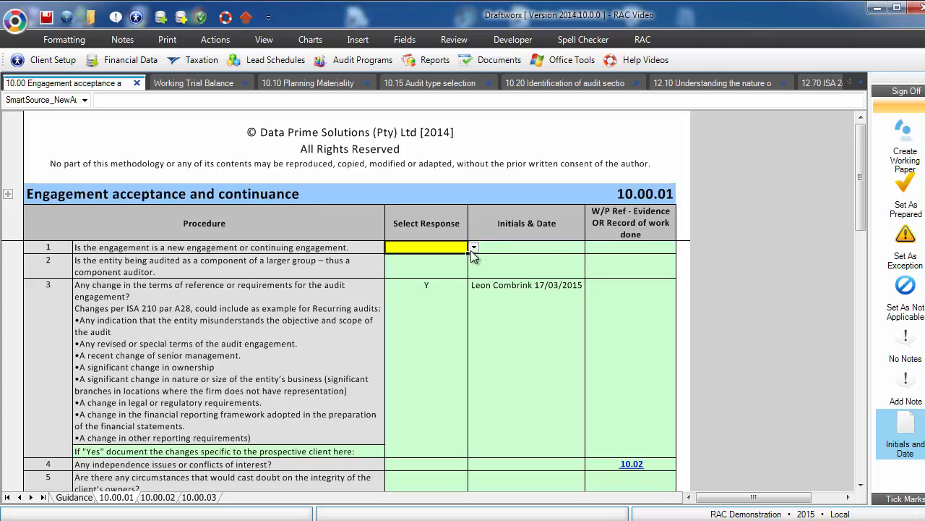
left_click(474, 247)
left_click(423, 268)
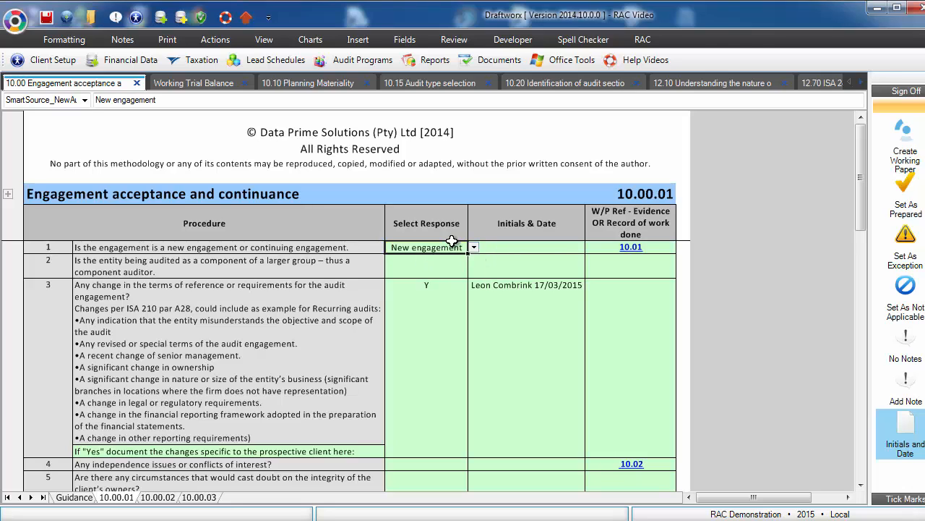
left_click(430, 276)
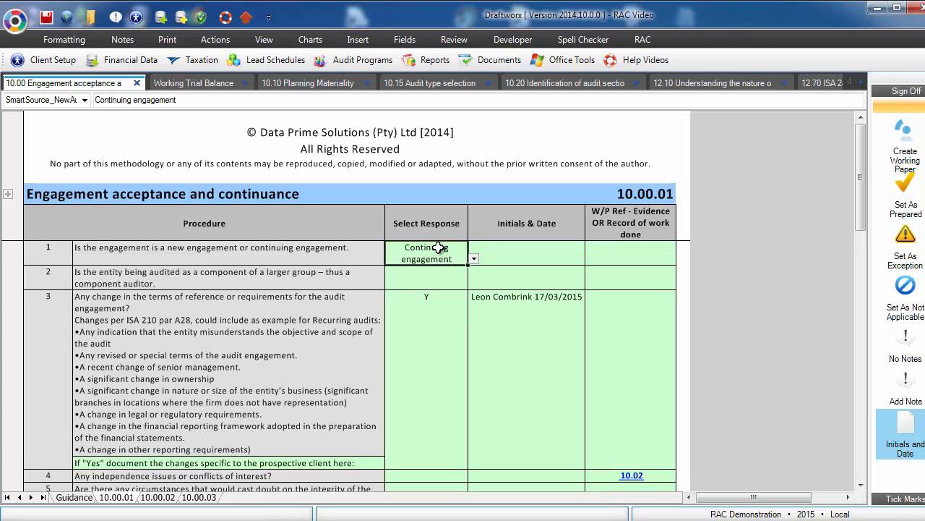
Step: Set the response to procedure 3, on changes in the terms of reference, to N and select its documentation row
left_click(430, 339)
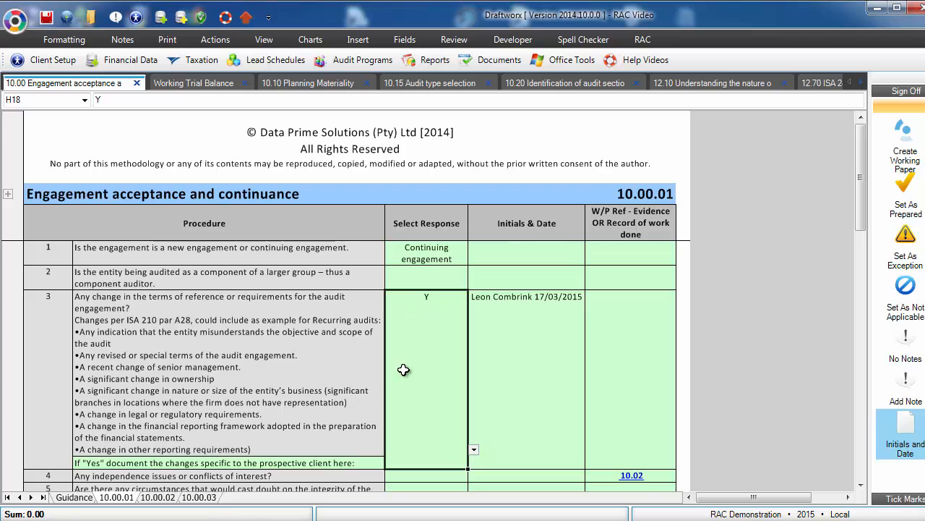
left_click(295, 461)
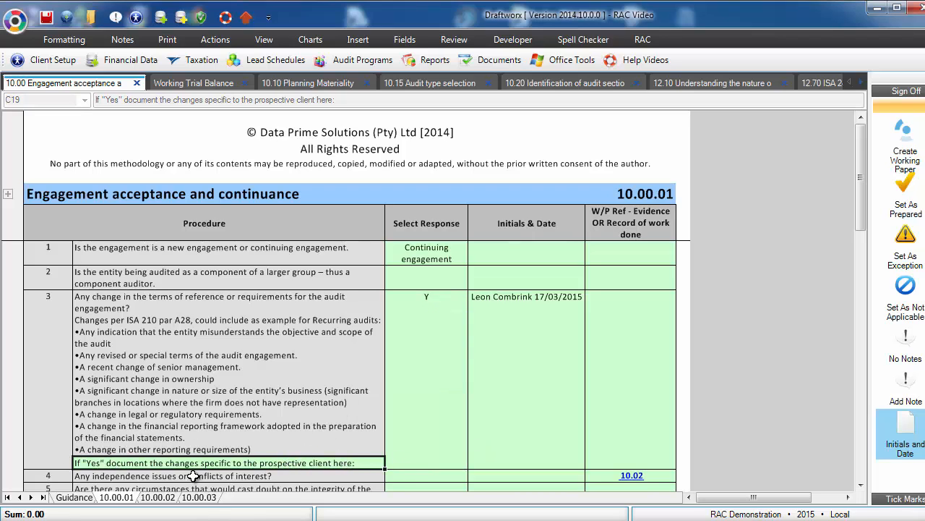
left_click(430, 321)
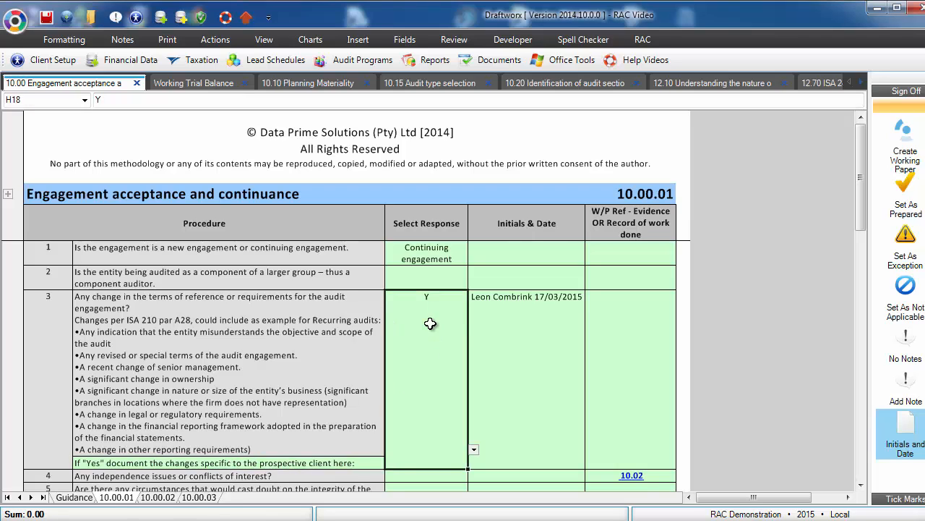
left_click(474, 449)
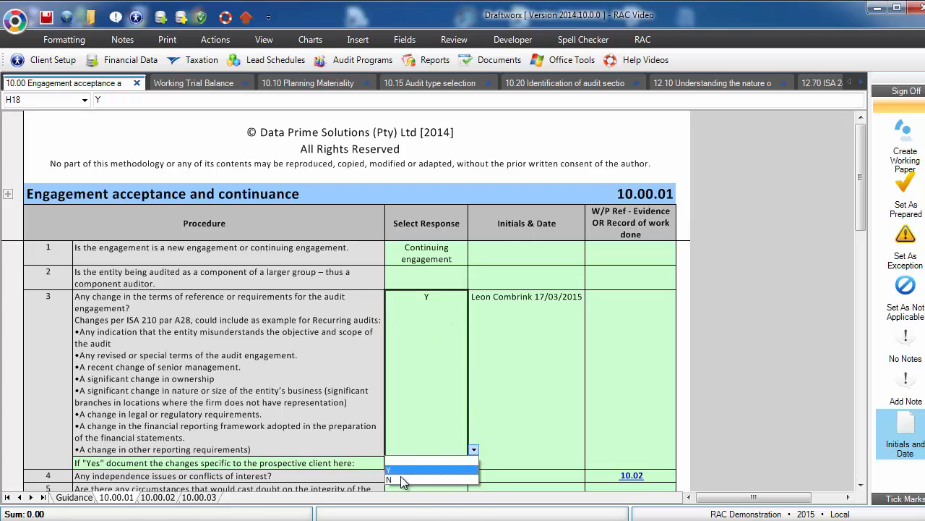
left_click(434, 483)
left_click(325, 462)
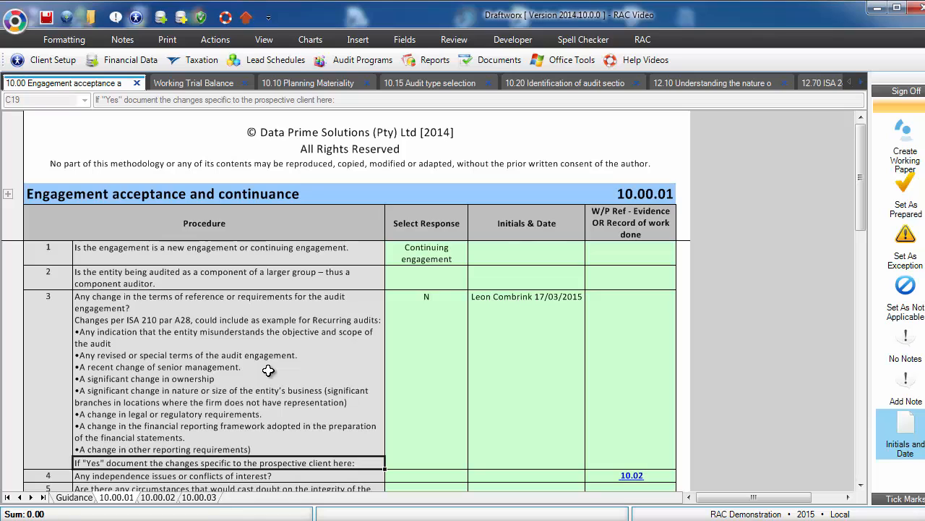
Step: Review procedures 11 to 15 and supporting sheets 10.00.02 and 10.00.03, and return to sheet 10.00.01
scroll(268, 370, "down", 5)
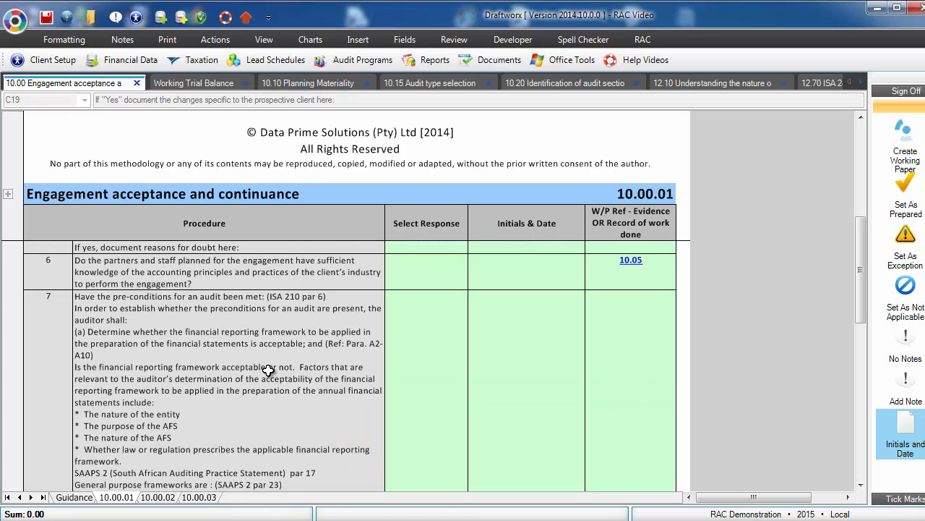
scroll(268, 370, "down", 5)
scroll(269, 370, "down", 3)
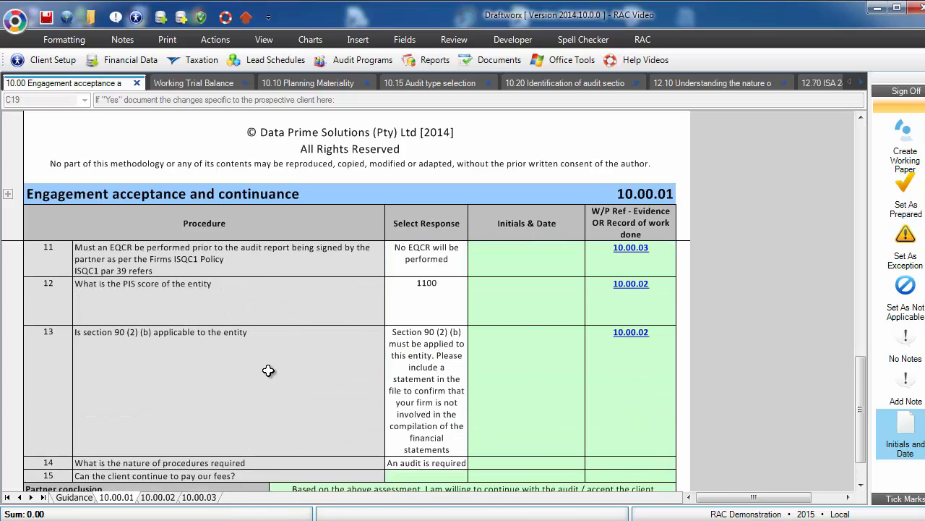
left_click(861, 116)
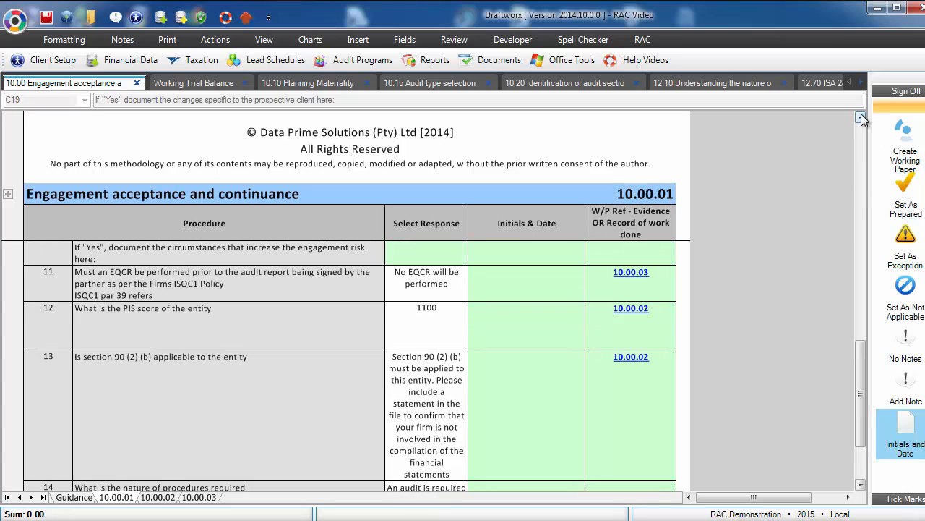
left_click(172, 279)
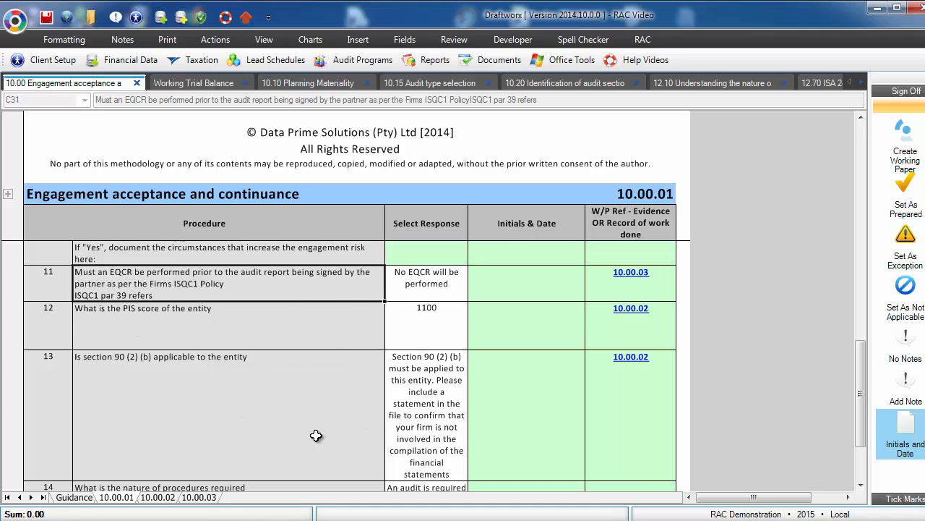
left_click(161, 498)
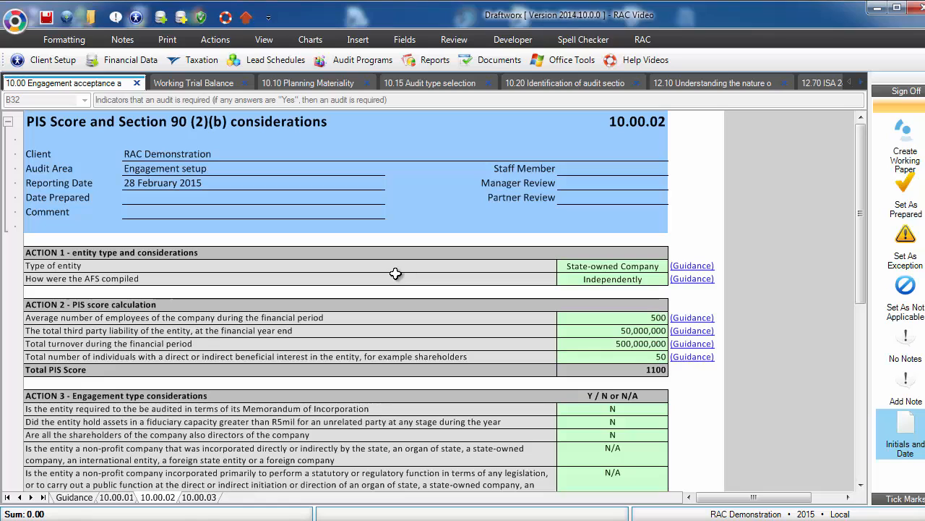
left_click(199, 498)
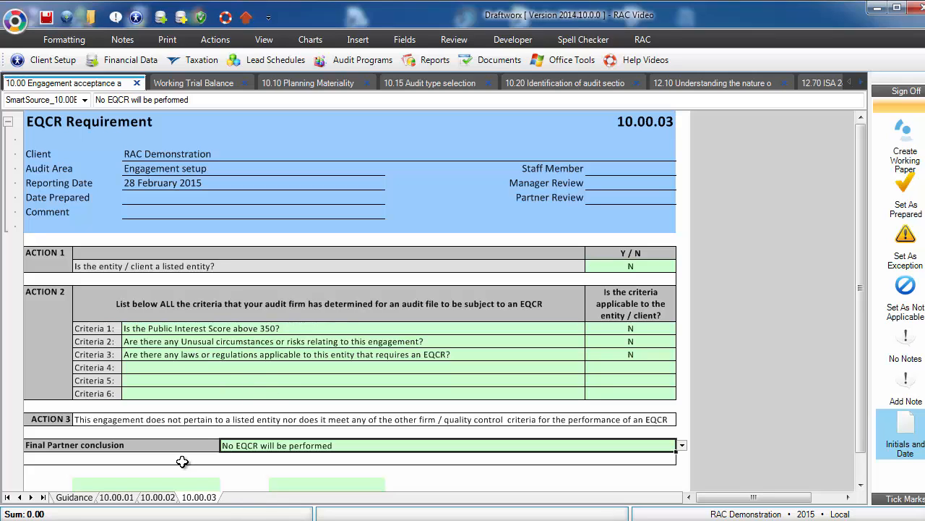
left_click(123, 501)
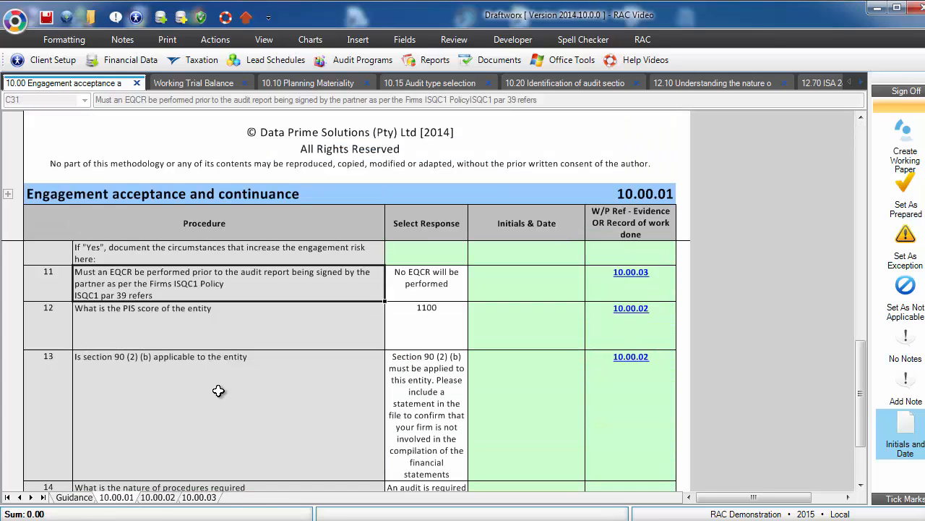
Step: Clear the Acceptance/Decline response under the partner conclusion and set it to Accept again
scroll(219, 390, "down", 1)
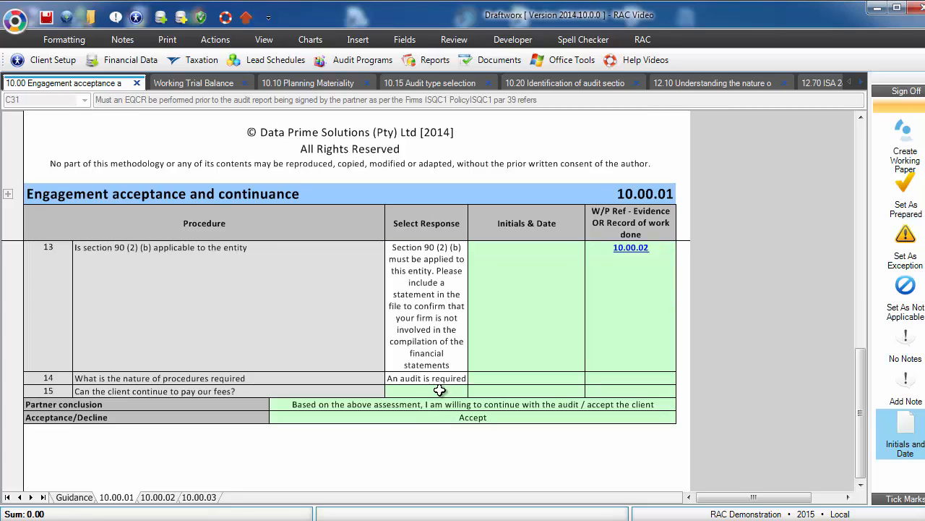
left_click(438, 418)
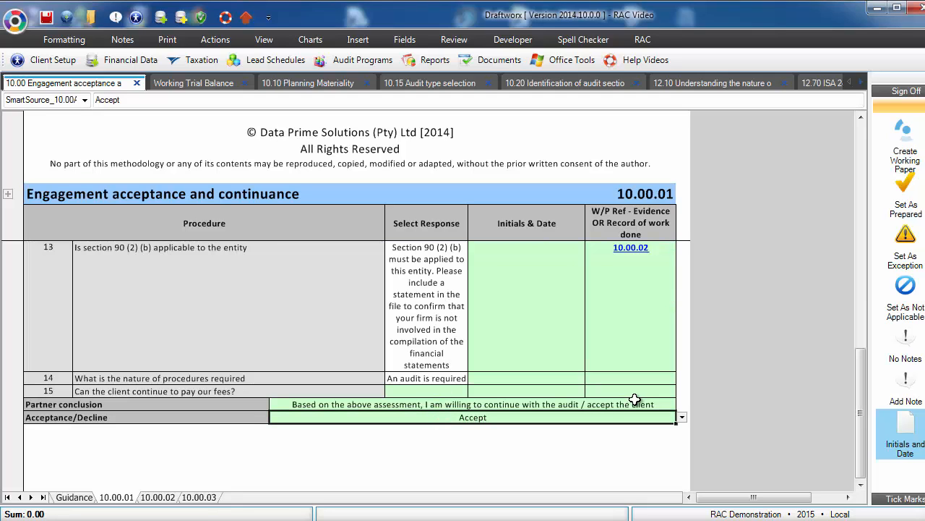
key("Delete")
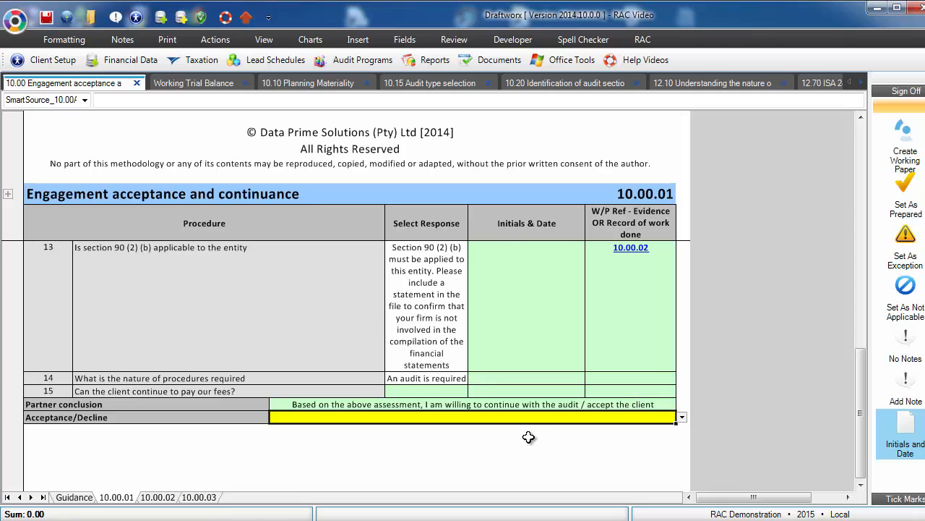
left_click(681, 418)
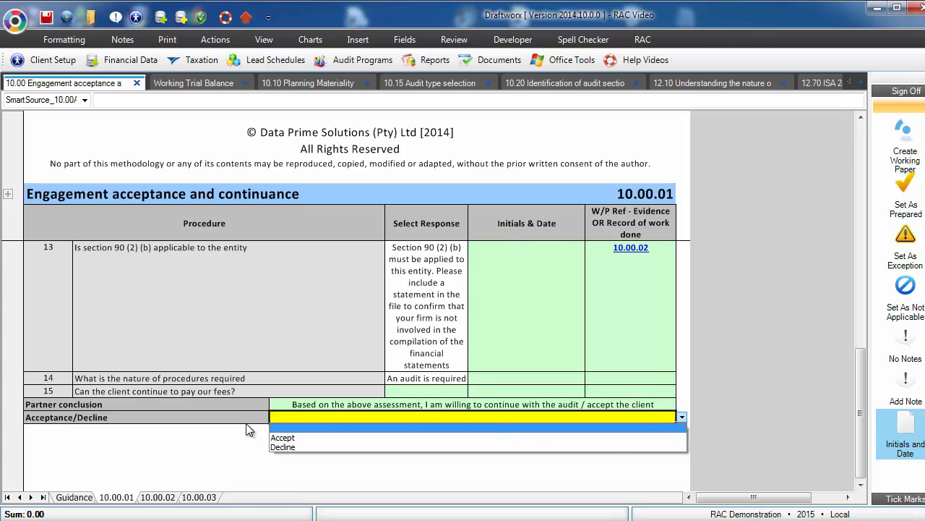
left_click(282, 438)
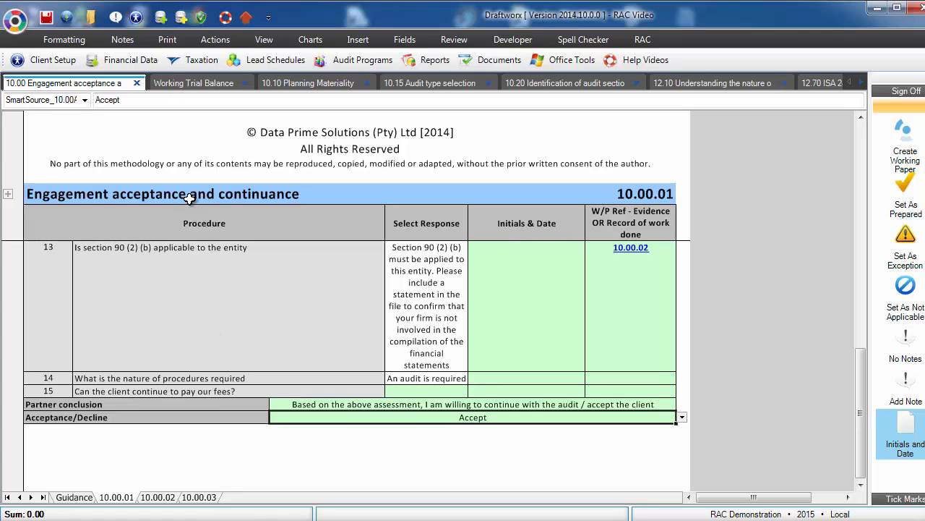
Step: Open the Working Trial Balance and view the available tax year, import and trial balance options
left_click(195, 84)
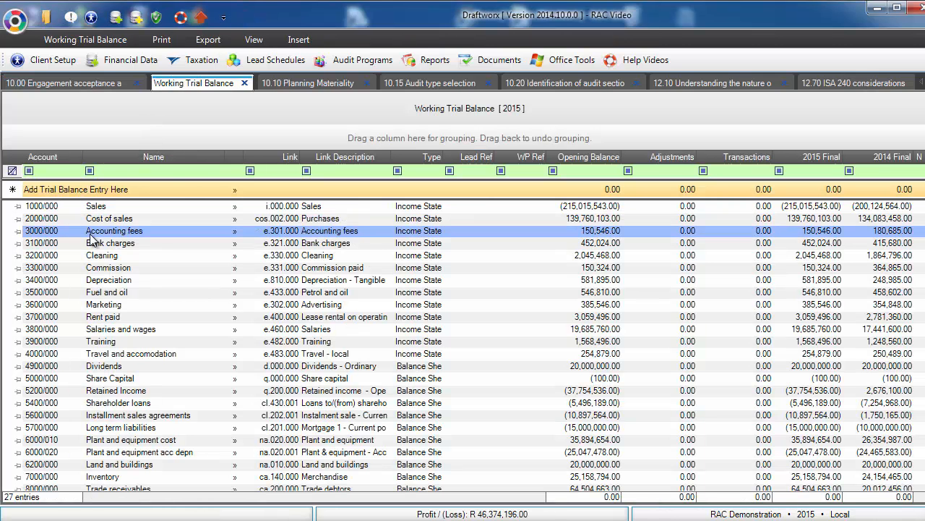
left_click(94, 41)
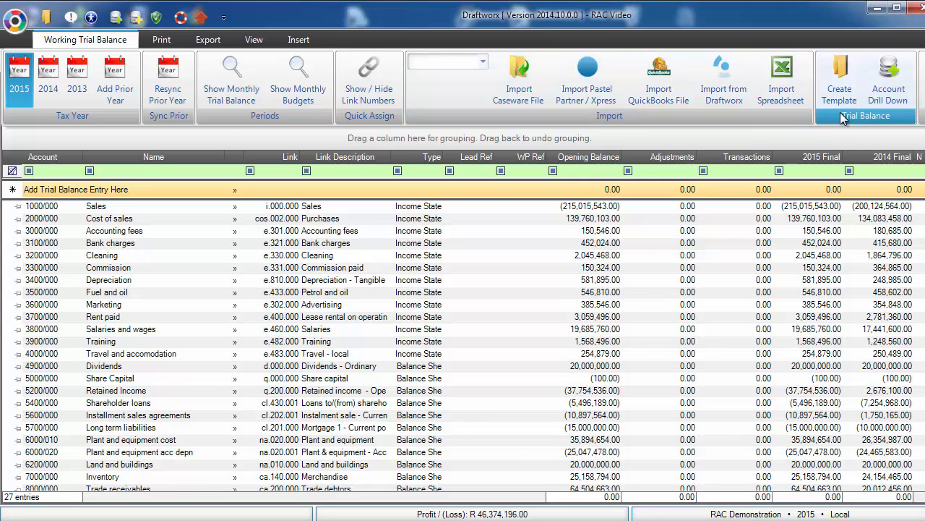
left_click(119, 42)
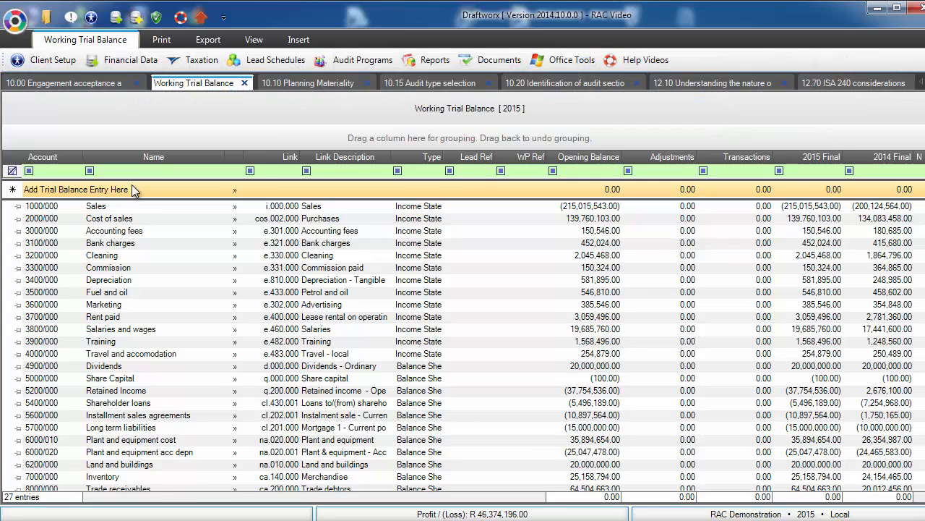
left_click(307, 249)
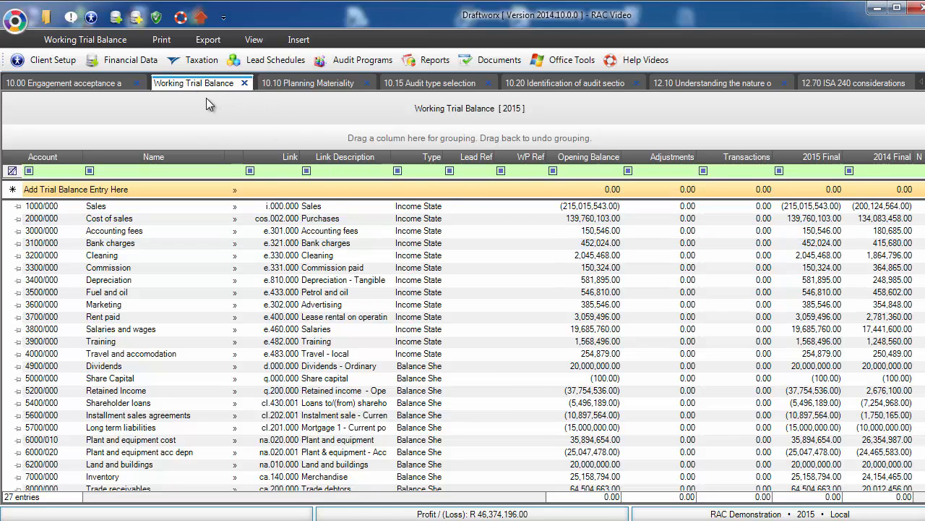
Step: Open 10.10 Planning Materiality and examine the three sets of figures, their period apportionment and the second Sales/revenues base under Action 2
left_click(293, 84)
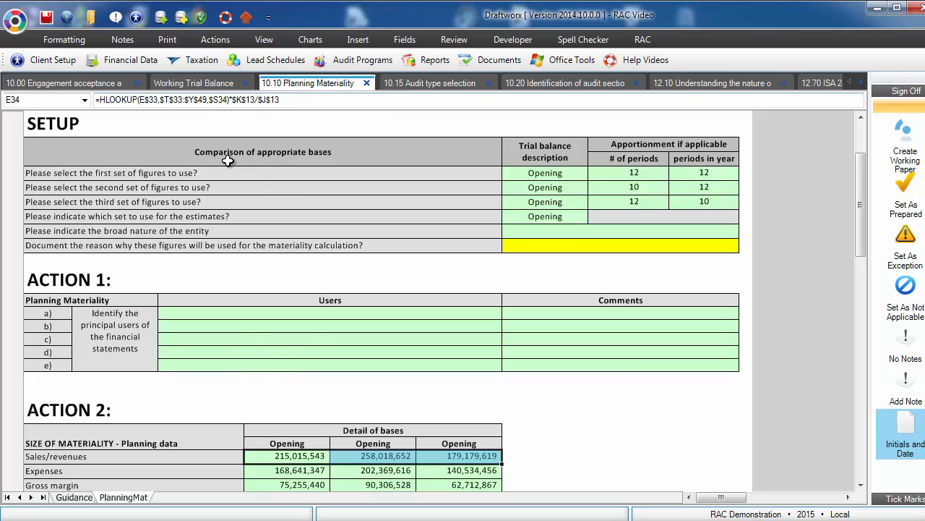
left_click_drag(263, 173, 258, 200)
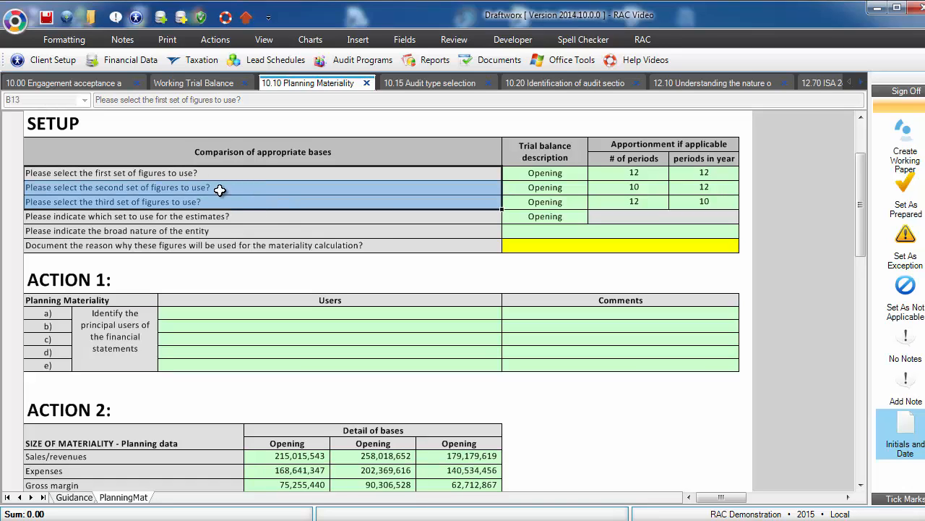
left_click(572, 178)
left_click_drag(572, 178, 568, 200)
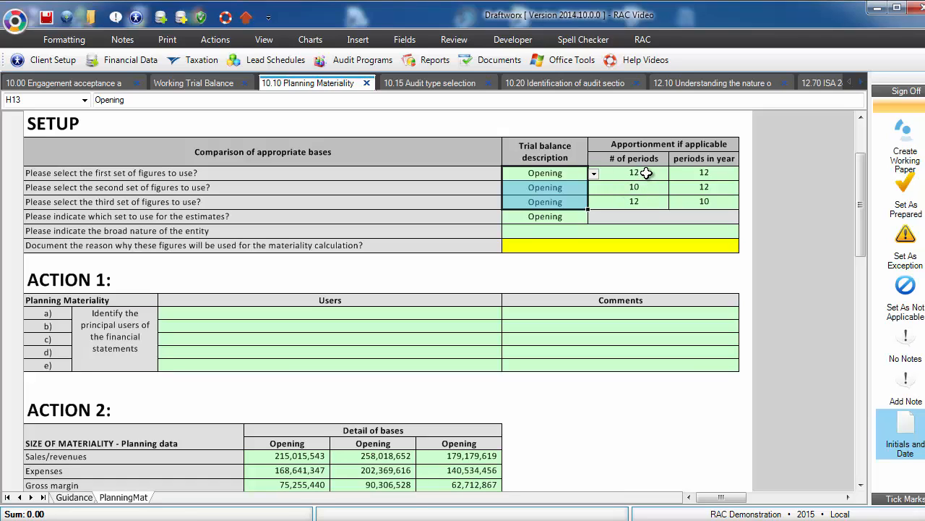
left_click_drag(648, 173, 683, 203)
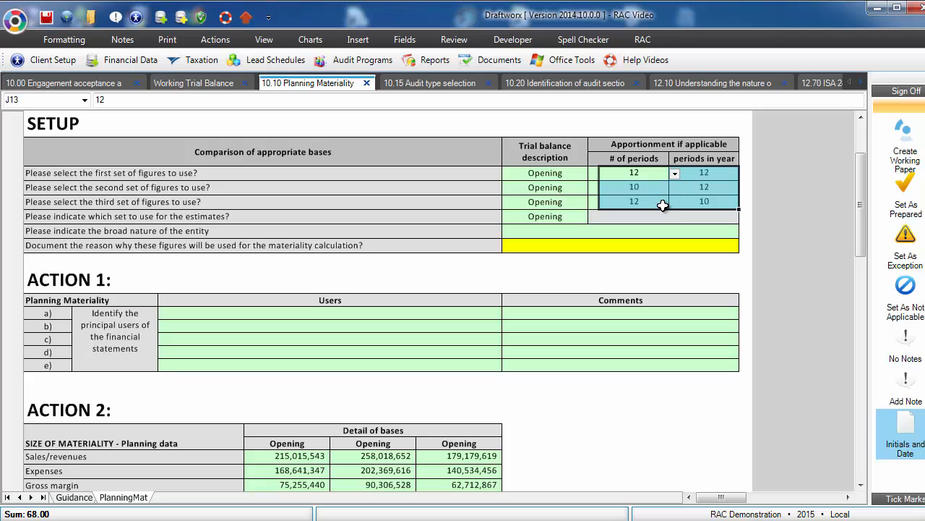
left_click(652, 188)
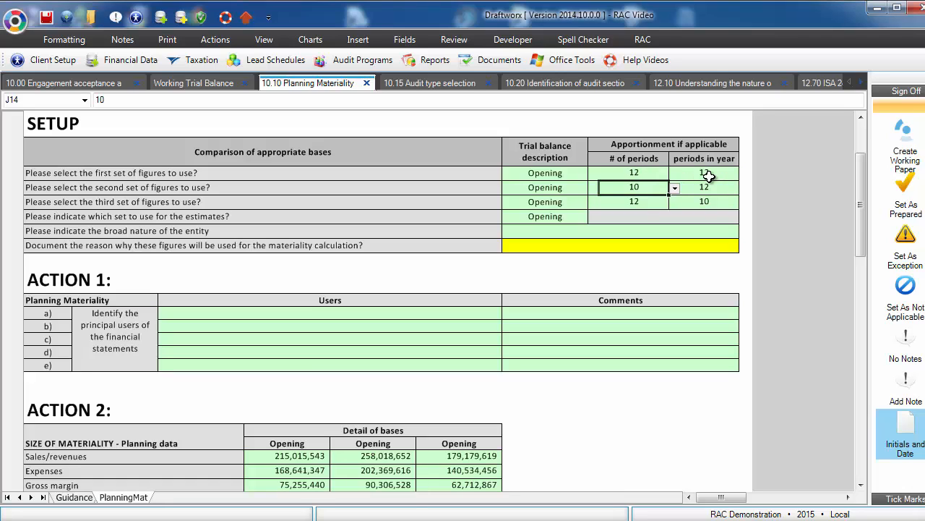
left_click(377, 457)
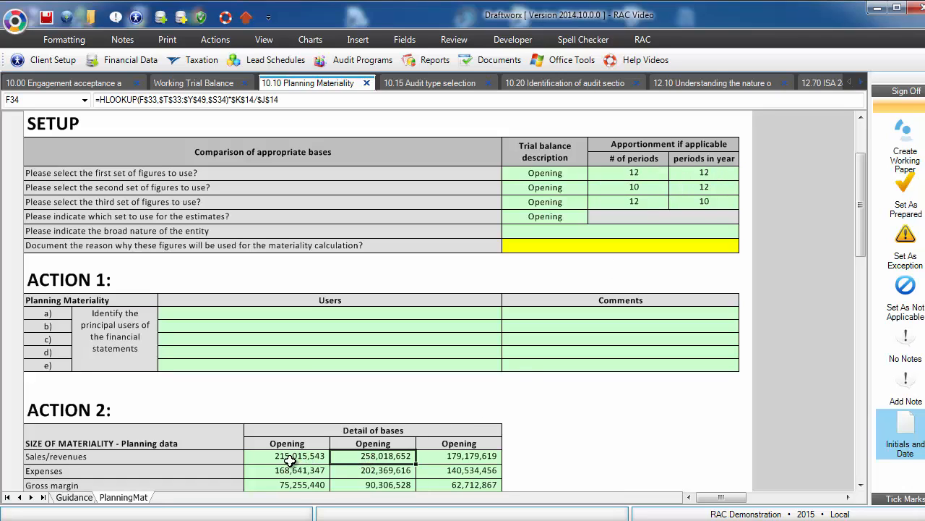
Step: Compare the Sales/revenues amounts of the three sets of figures under Action 2
left_click(293, 461)
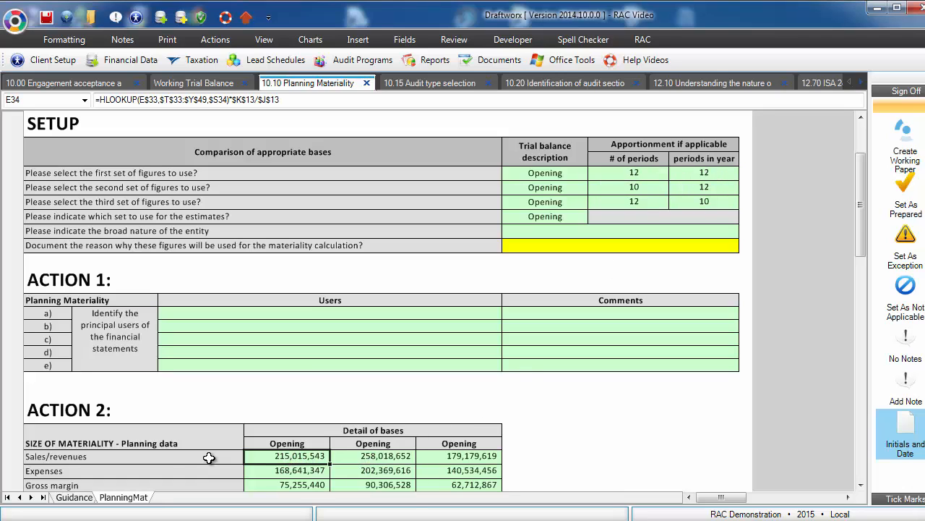
left_click(381, 459)
left_click(470, 457)
left_click(390, 457)
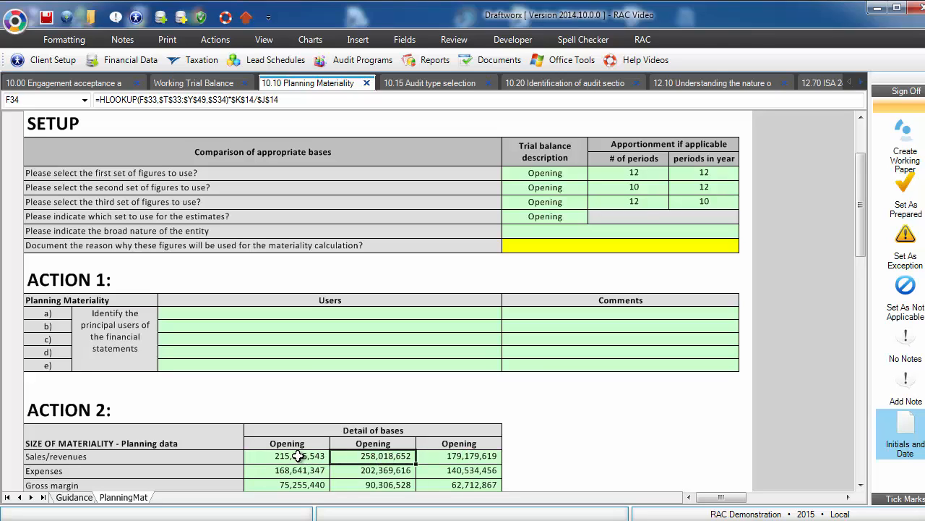
left_click(297, 457)
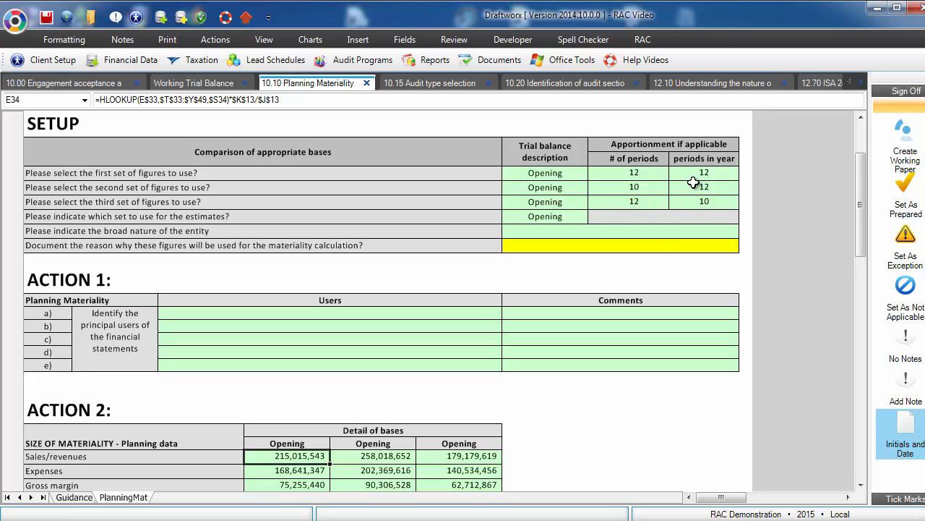
Step: Set the second set's number of periods to 12 and the third set's periods in year to 12
left_click(634, 187)
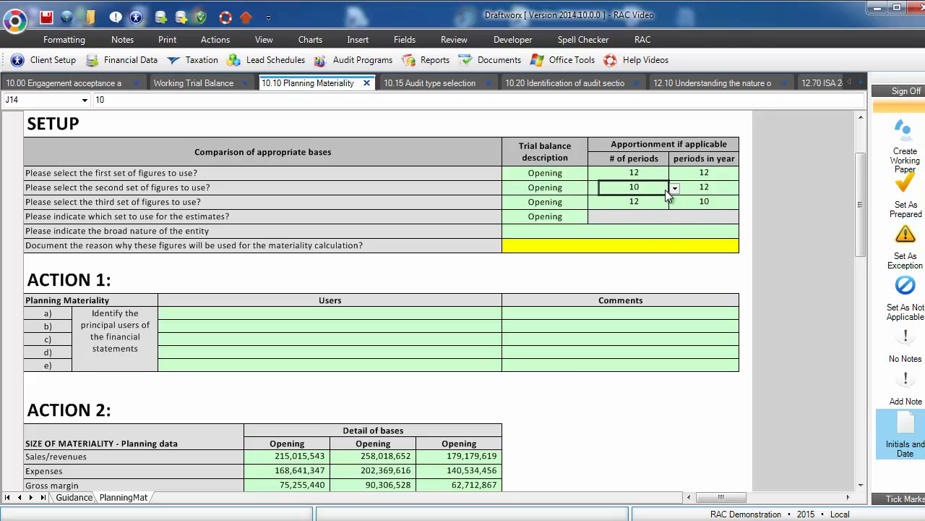
left_click(675, 187)
left_click(663, 210)
left_click(716, 203)
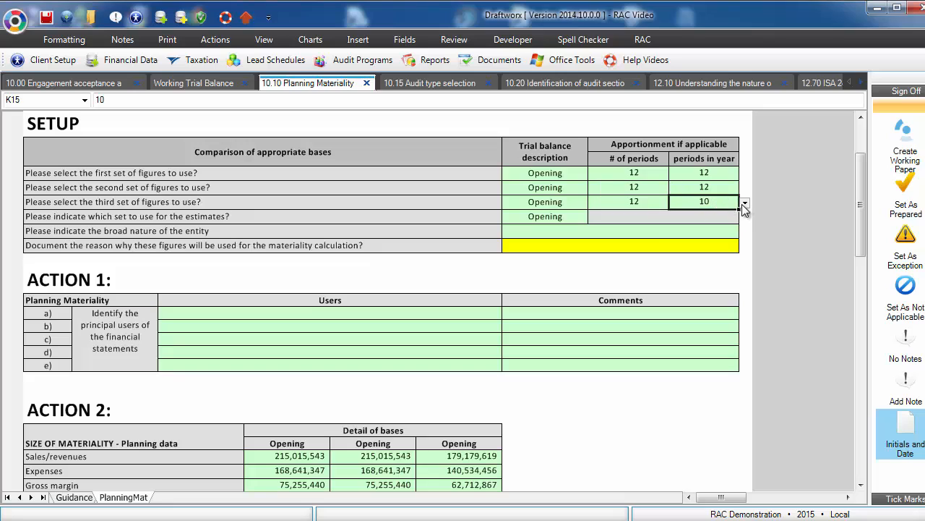
left_click(744, 203)
left_click(682, 233)
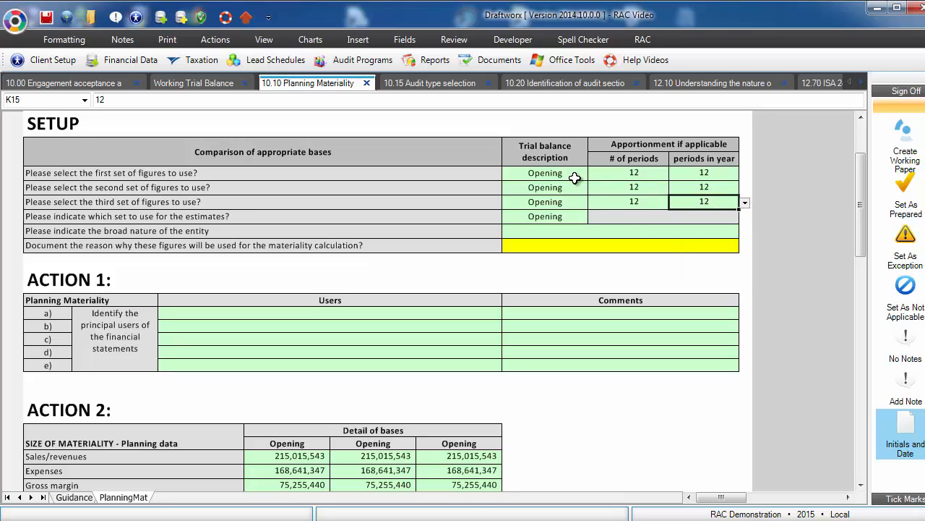
Step: Select Prior1 as the second set of figures and Prior2 as the third set
left_click(584, 188)
left_click(593, 188)
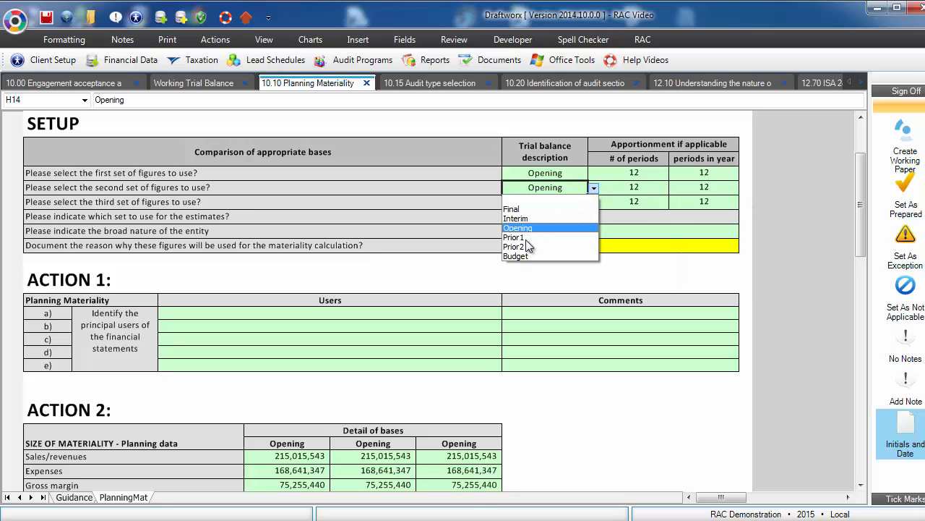
left_click(527, 238)
left_click(557, 204)
left_click(594, 202)
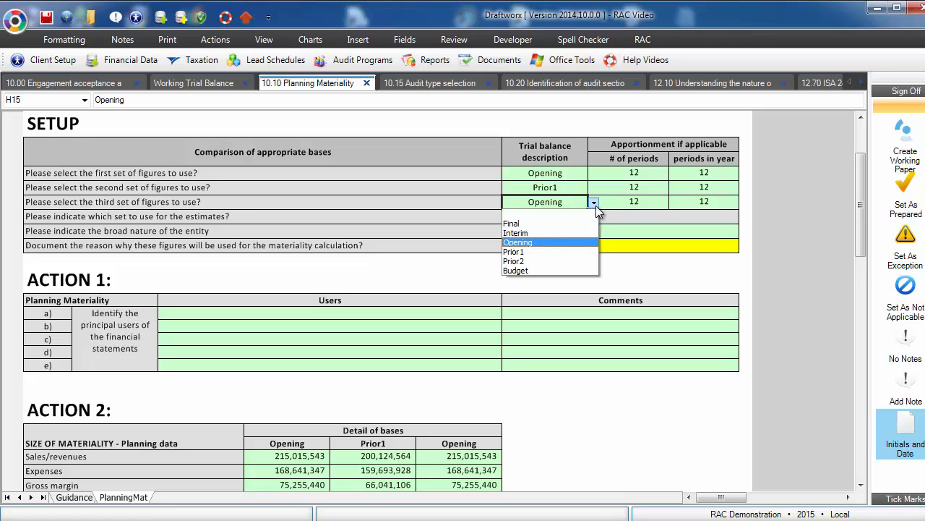
left_click(514, 261)
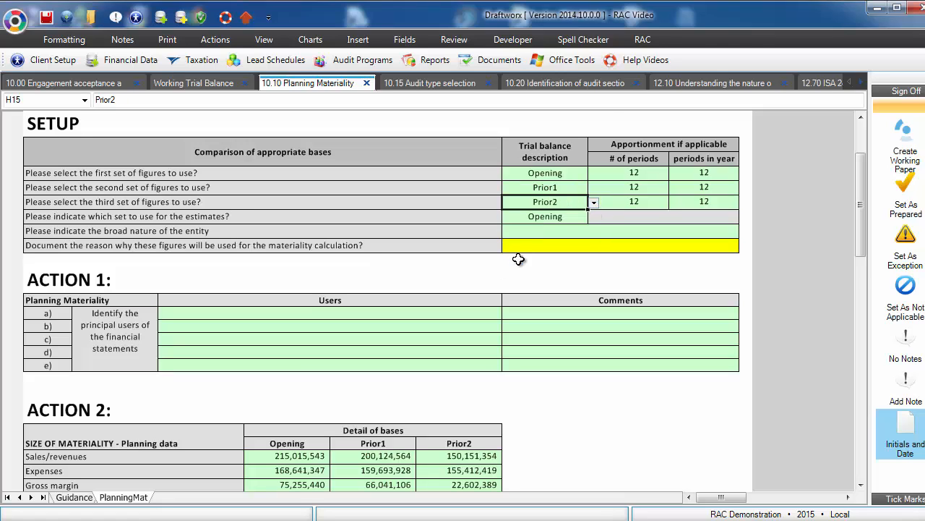
Step: View the choices for the estimates set and the third set of figures, leaving both selections as they are
left_click(583, 215)
left_click(593, 217)
left_click(593, 217)
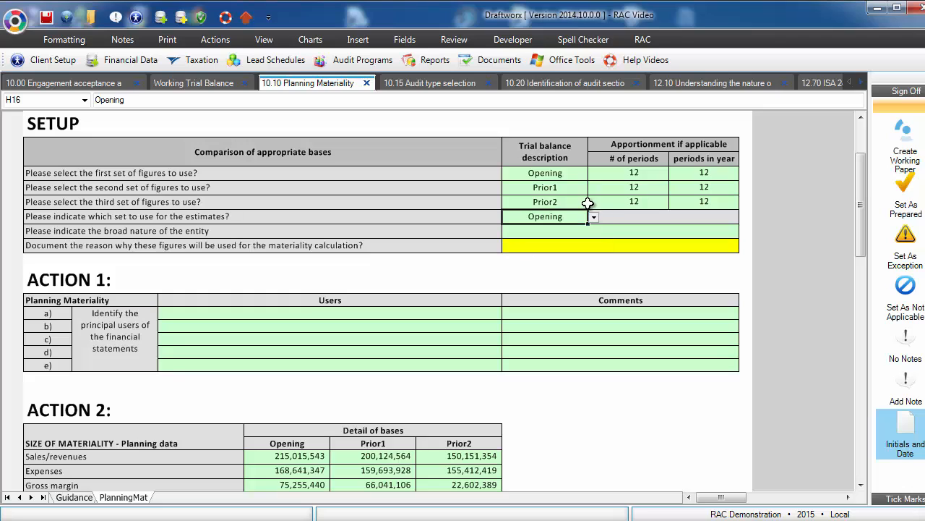
left_click(588, 203)
left_click(594, 203)
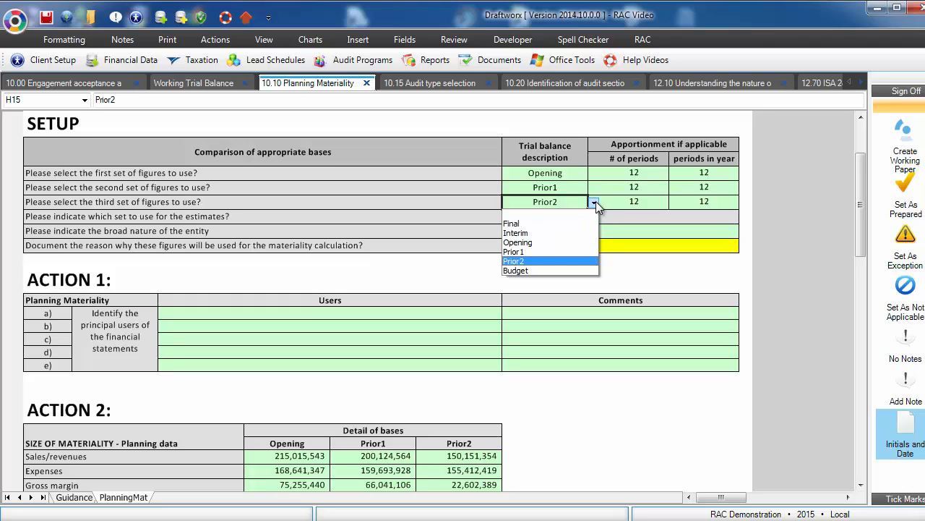
left_click(594, 202)
left_click(576, 215)
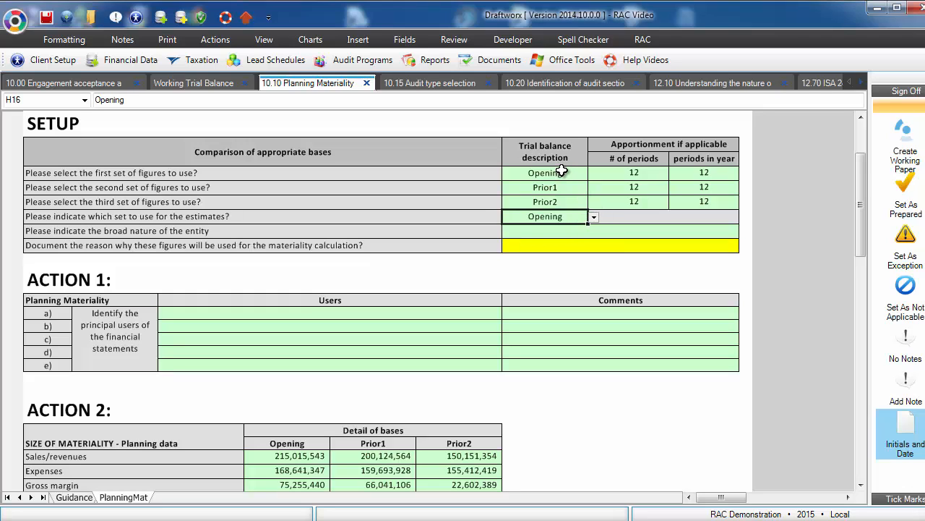
Step: Set the broad nature of the entity to Profit-oriented
left_click(664, 230)
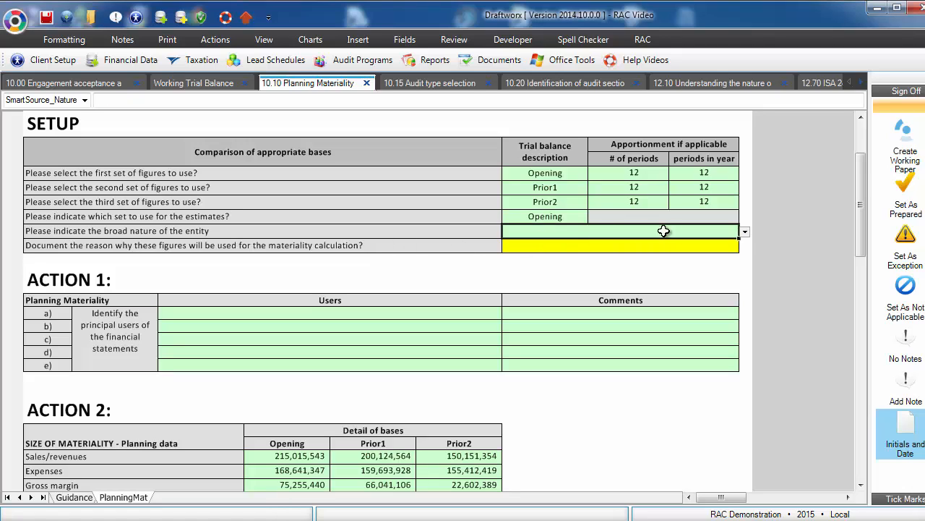
left_click(745, 232)
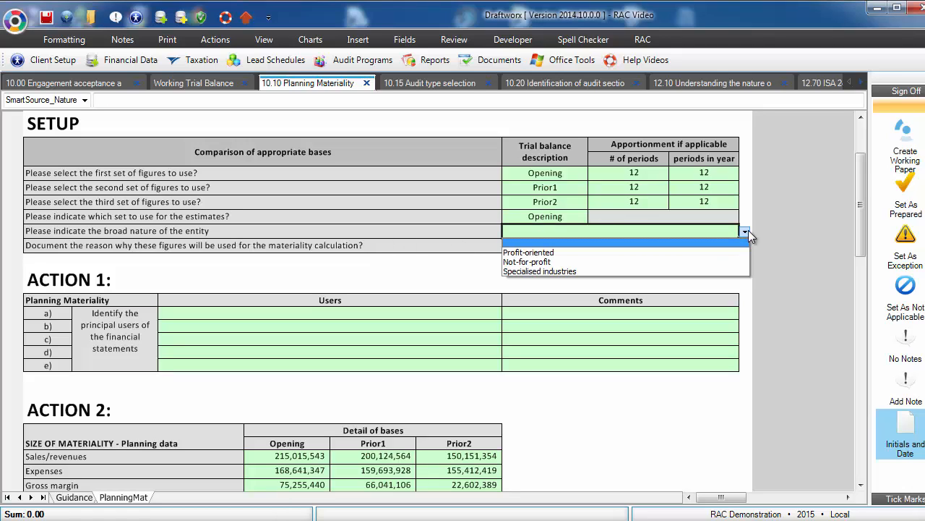
left_click(542, 253)
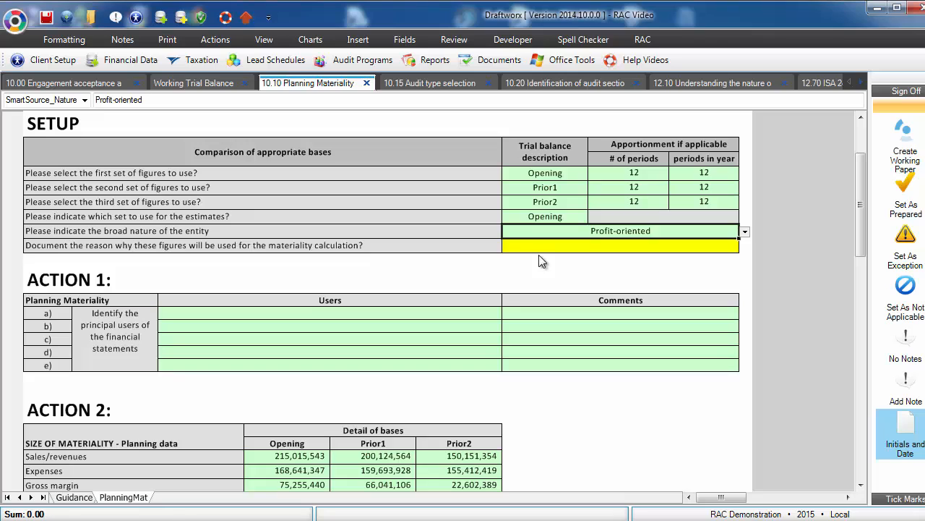
Step: Read the guidance notes for the materiality calculation reason and for Action 1
left_click(544, 249)
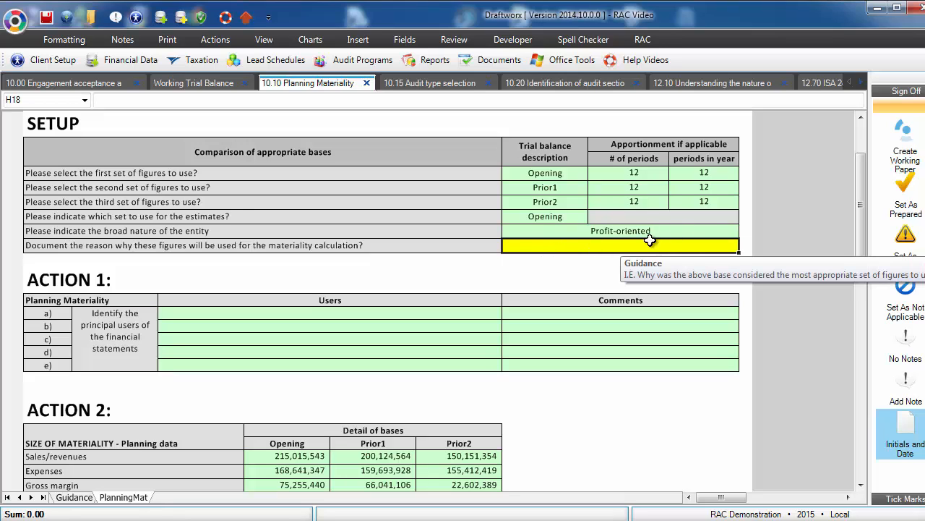
left_click(386, 282)
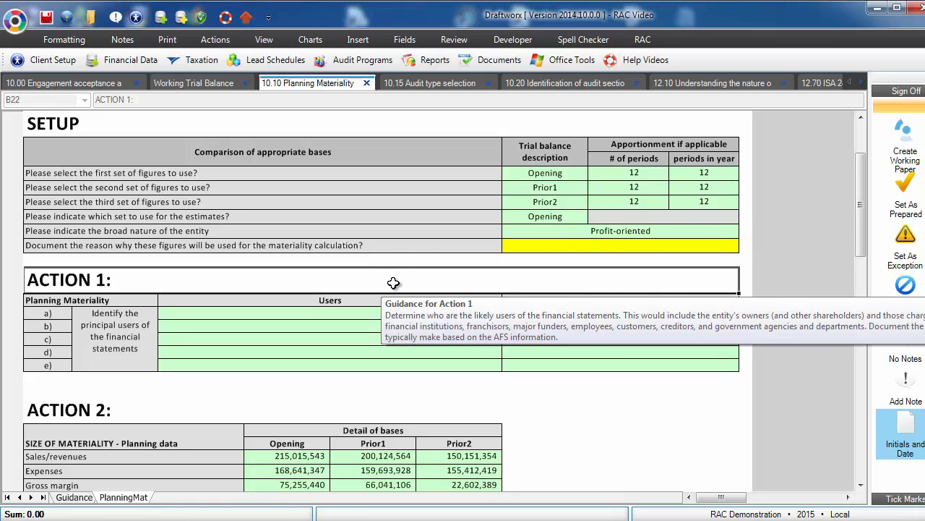
left_click(599, 243)
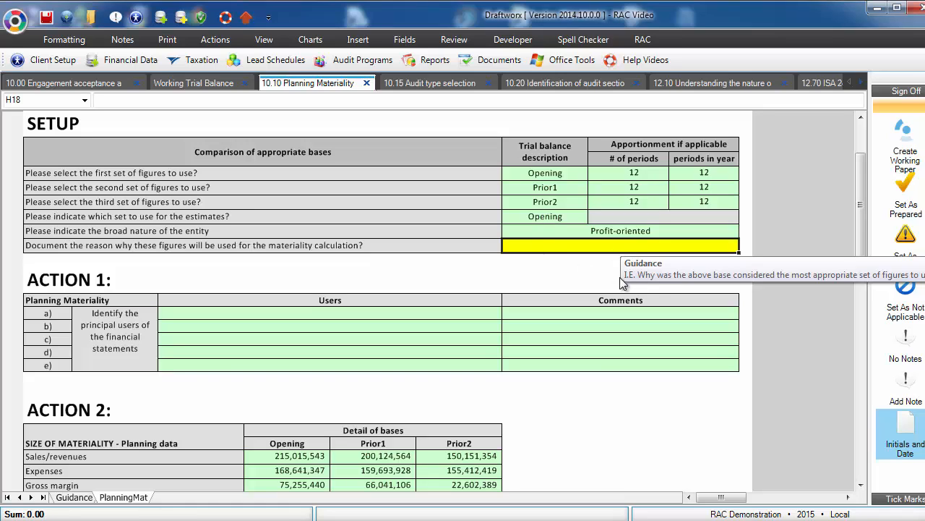
left_click(202, 288)
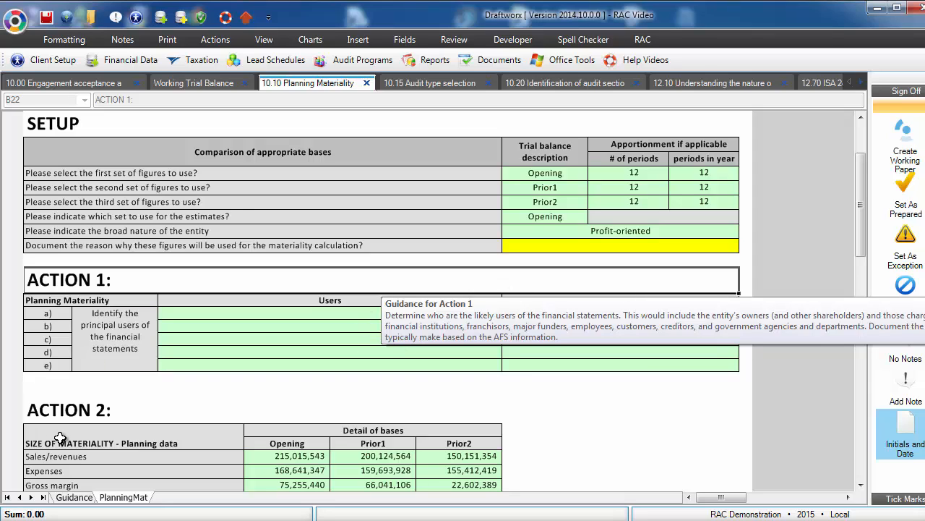
Step: Open the Guidance sheet and review the ISAs addressed, the objective and the guidance per action
left_click(74, 498)
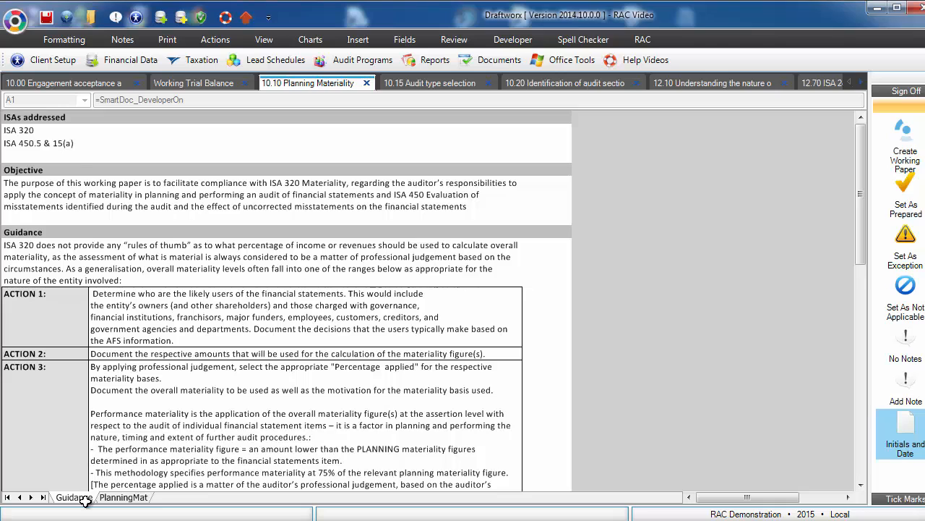
left_click(69, 142)
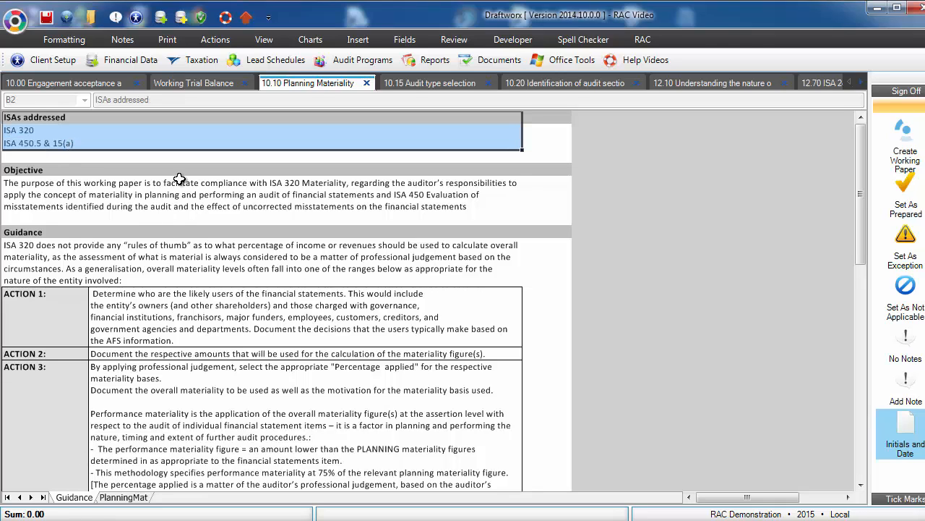
left_click_drag(179, 179, 181, 318)
scroll(182, 257, "down", 1)
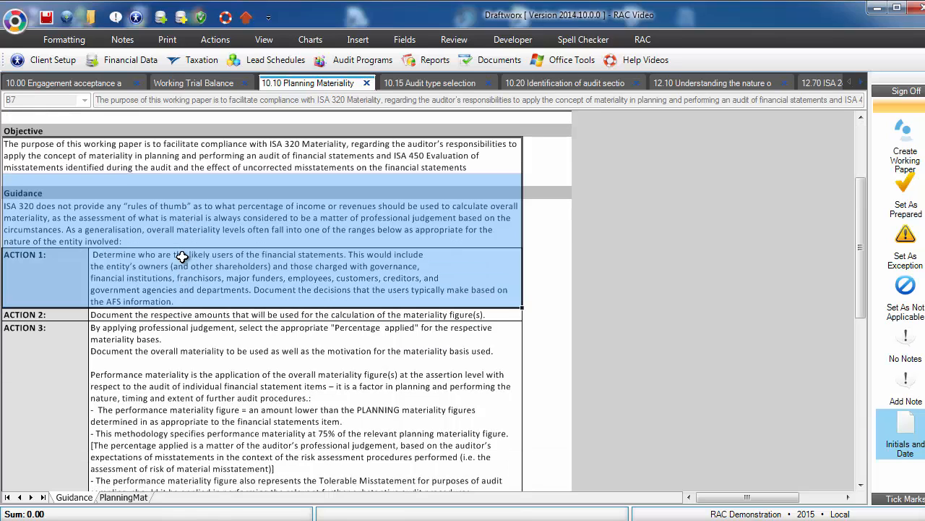
left_click(51, 278)
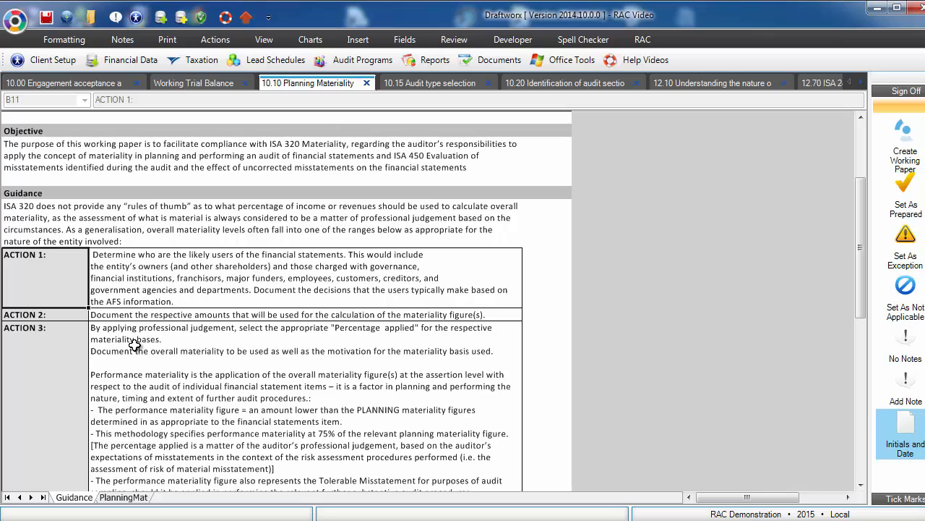
Step: Return to the PlanningMat sheet and examine the Action 2 bases for Opening, Prior1 and Prior2
left_click(123, 498)
scroll(202, 351, "down", 1)
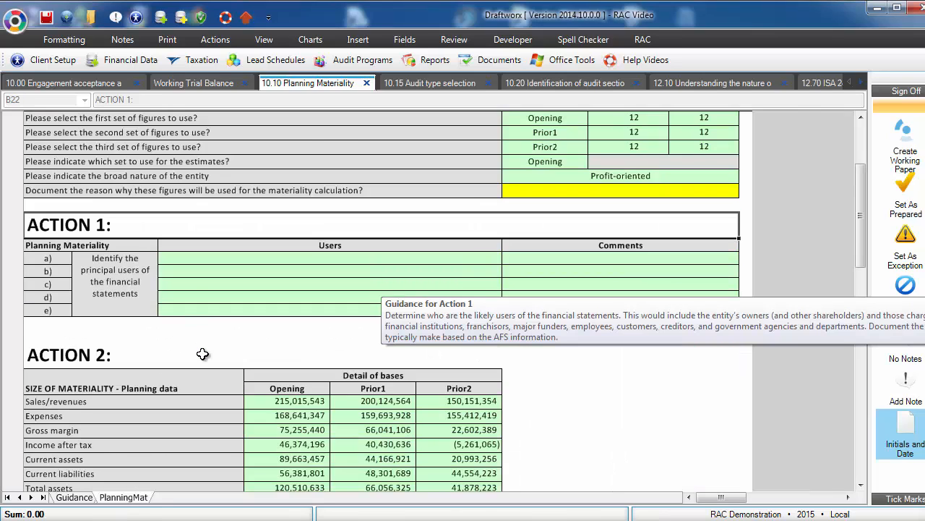
left_click(205, 353)
scroll(205, 353, "down", 1)
left_click_drag(279, 317, 435, 414)
scroll(434, 414, "down", 5)
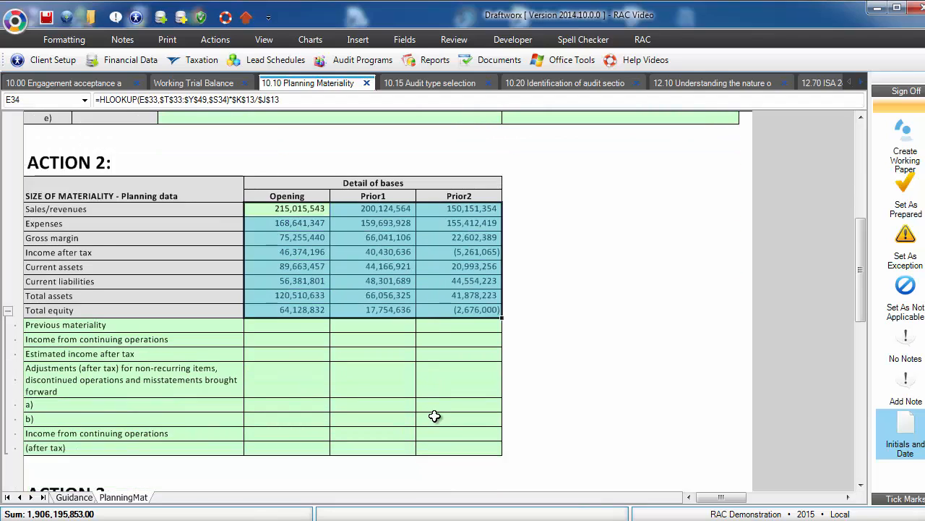
Step: Set the percentage applied to Gross revenues under Action 3 to 3%
scroll(434, 416, "down", 4)
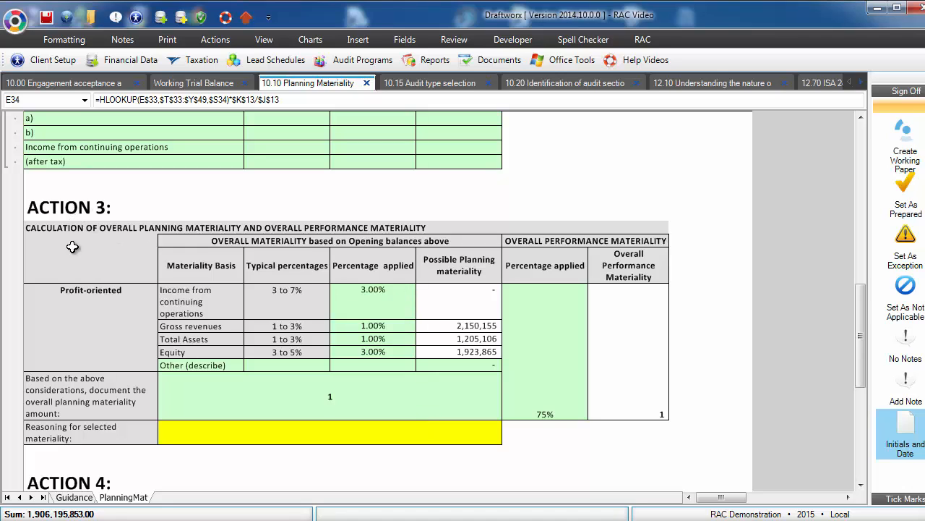
left_click(372, 327)
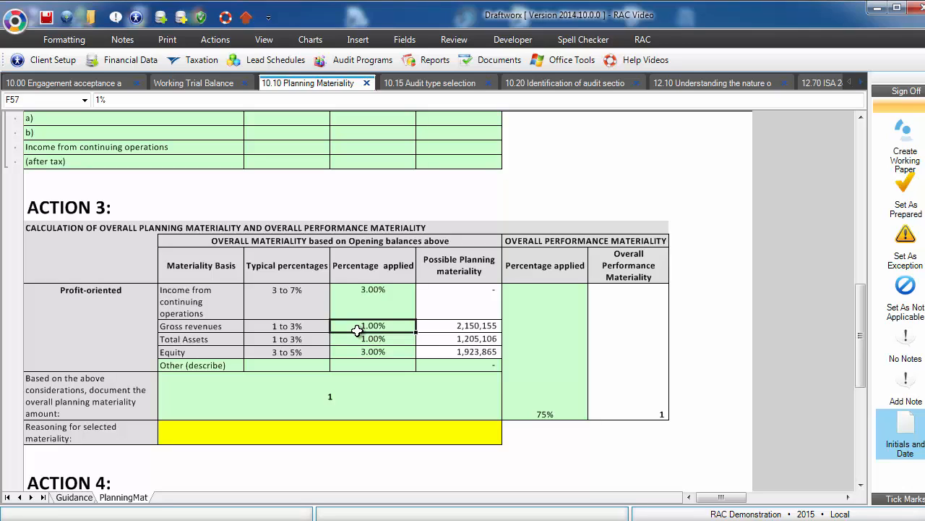
type("3%")
key("Return")
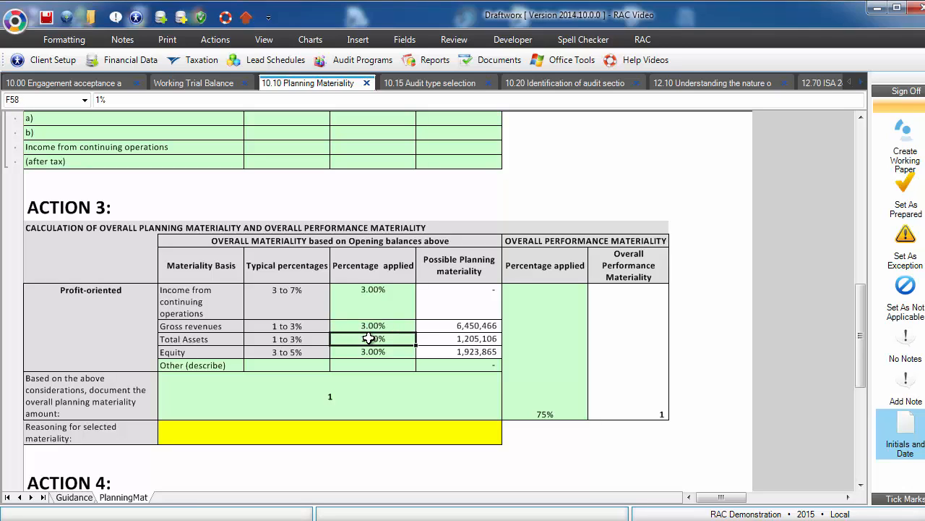
Step: Try to set the Gross revenues percentage applied to 4%, then cancel the entry
left_click(386, 327)
type("4%")
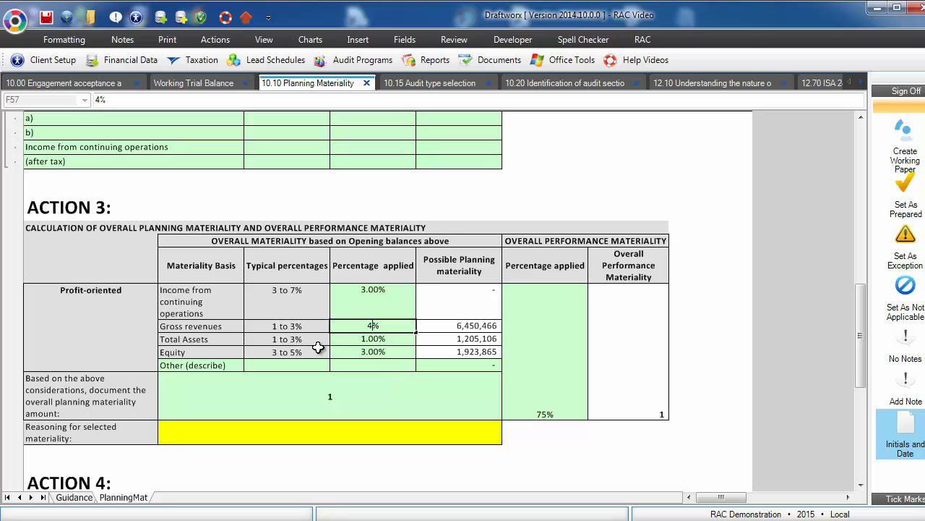
key("Return")
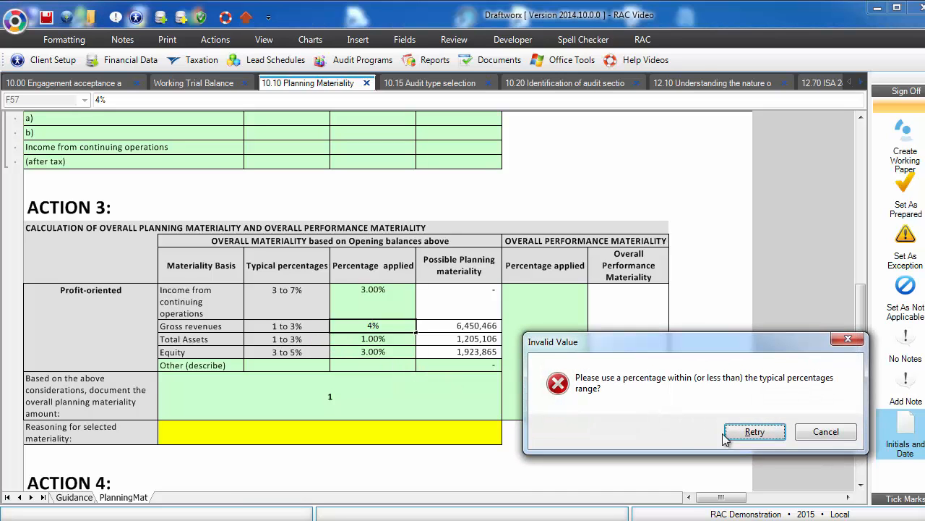
left_click(813, 432)
Step: Enter 6,000,000 as the overall planning materiality amount under Action 3
left_click(403, 391)
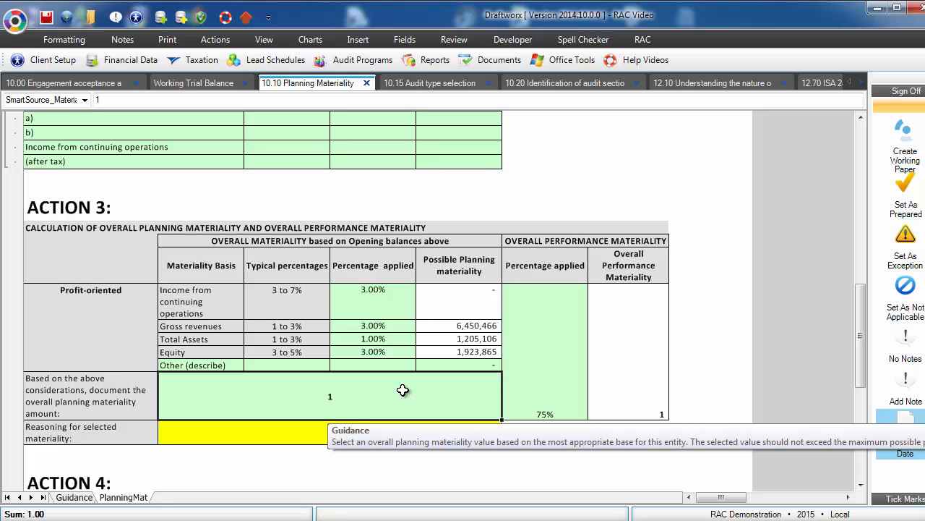
type("6,000,000")
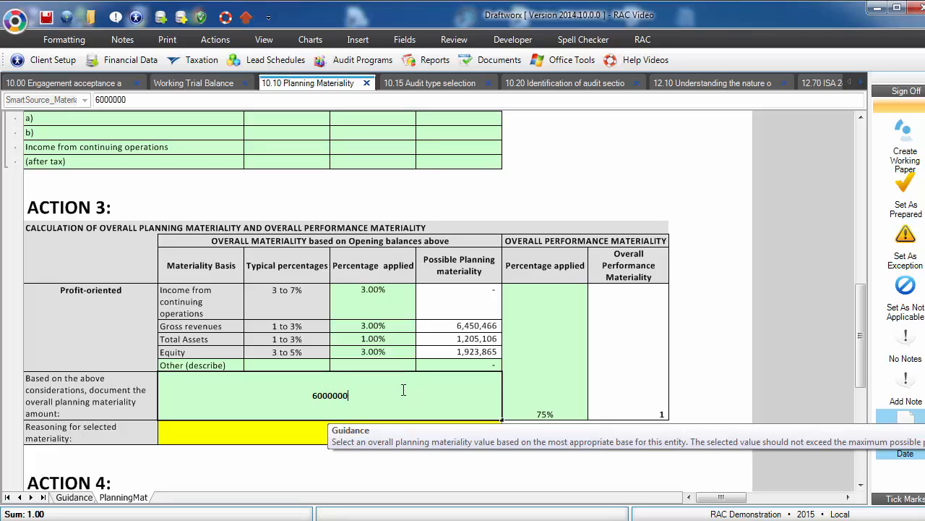
key("Return")
Step: Check the overall planning materiality and the performance materiality percentage, and open the 10.15 Audit type selection working paper
left_click(394, 390)
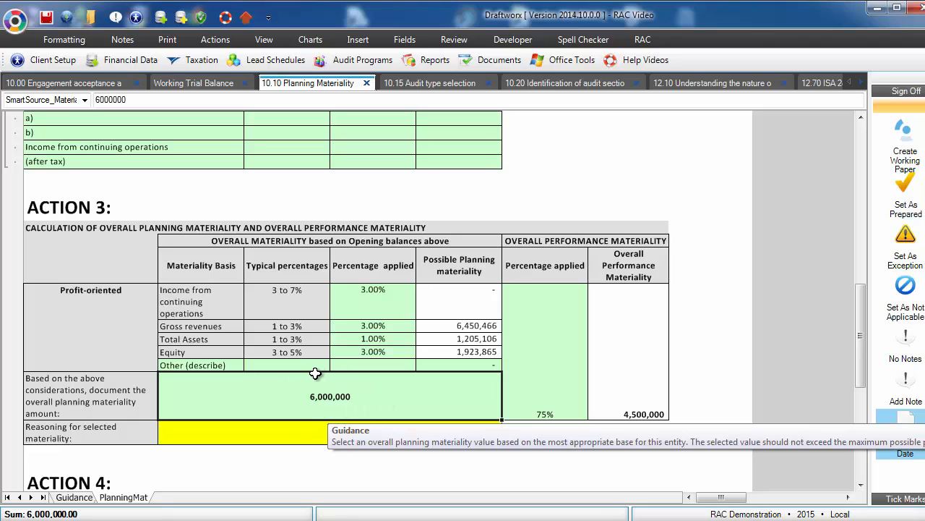
left_click(502, 410)
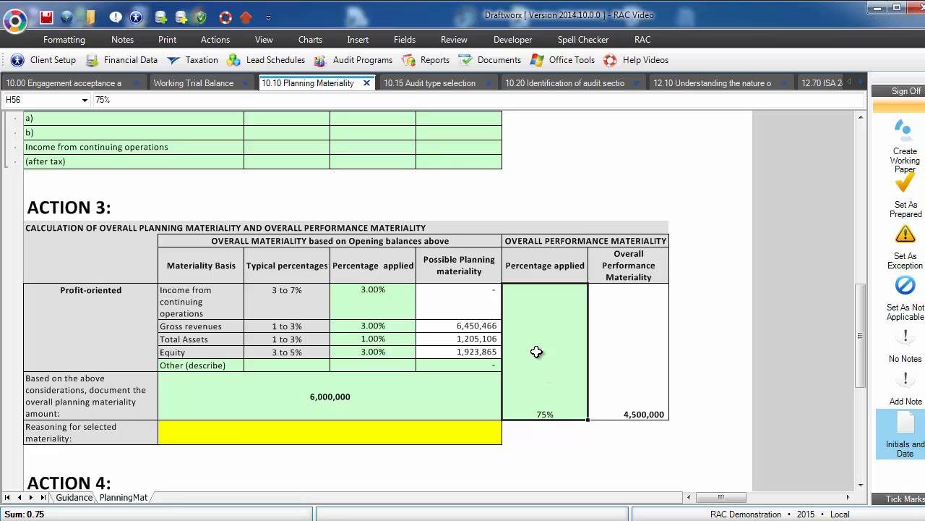
left_click(432, 84)
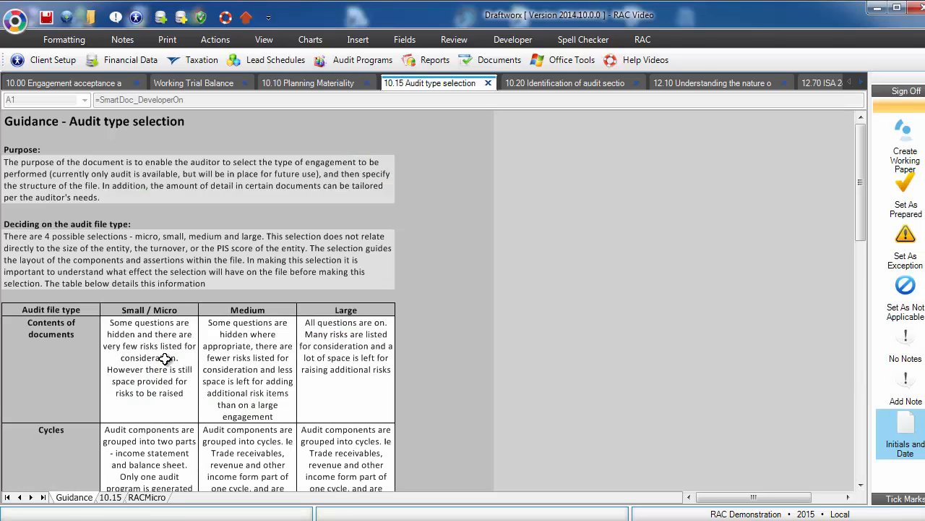
Step: On the 10.15 sheet of the audit type selection working paper, select Large as the audit file type
left_click(111, 498)
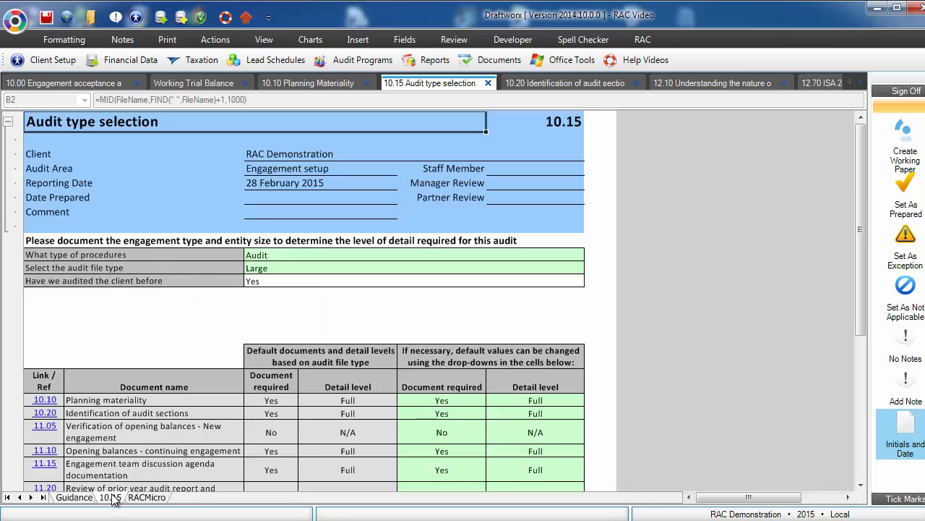
left_click(461, 260)
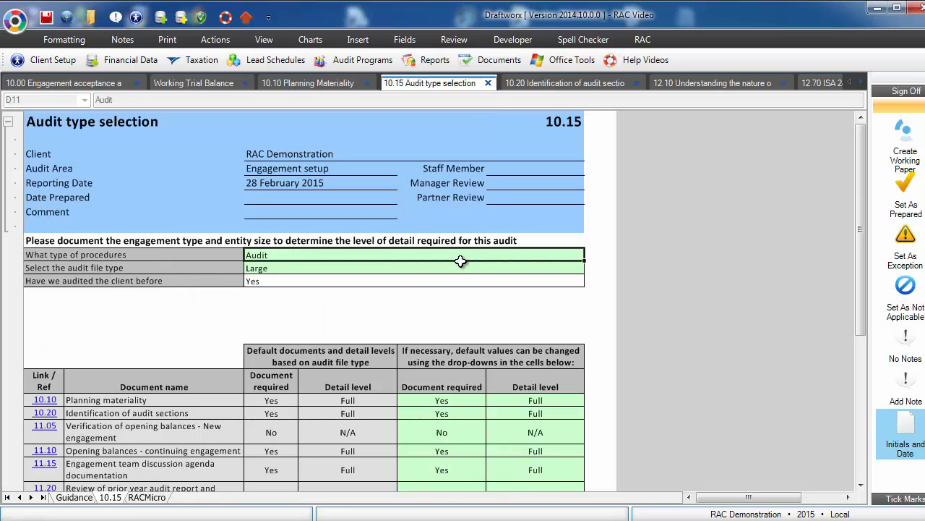
left_click(523, 266)
left_click(590, 268)
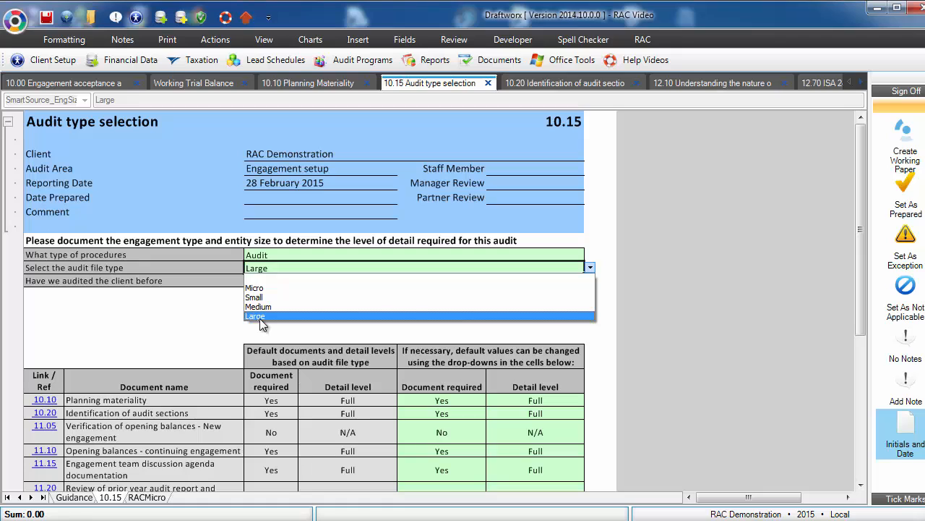
left_click(297, 317)
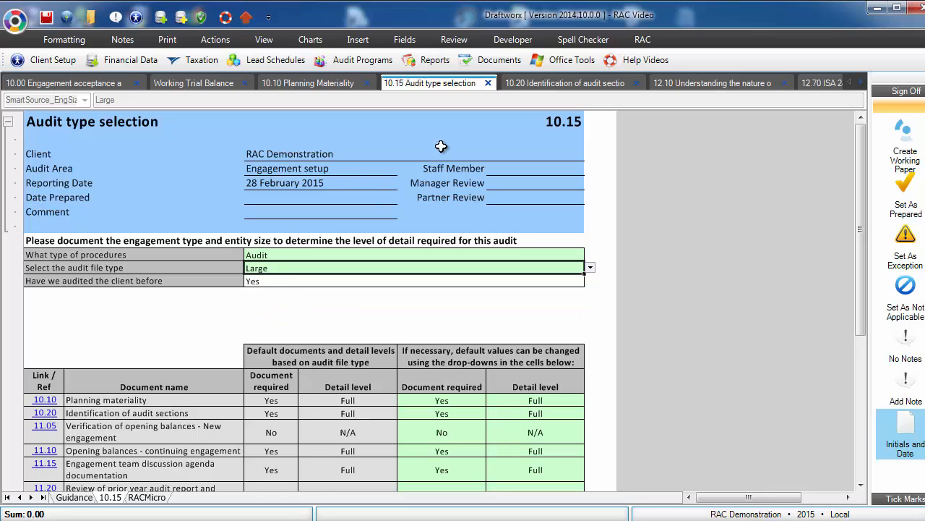
Step: Open the 10.20 Identification of audit sections working paper and examine its component amounts and the estimates applicable to the audit
left_click(541, 83)
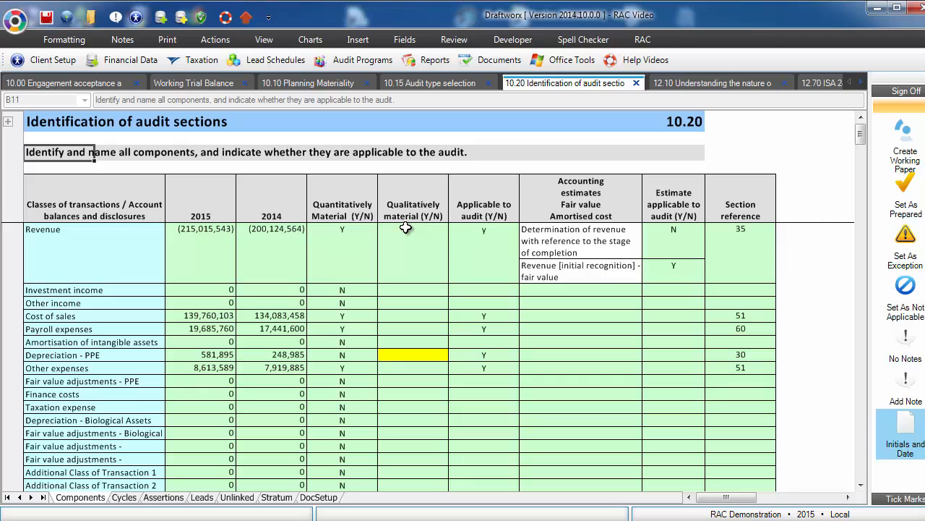
left_click(220, 250)
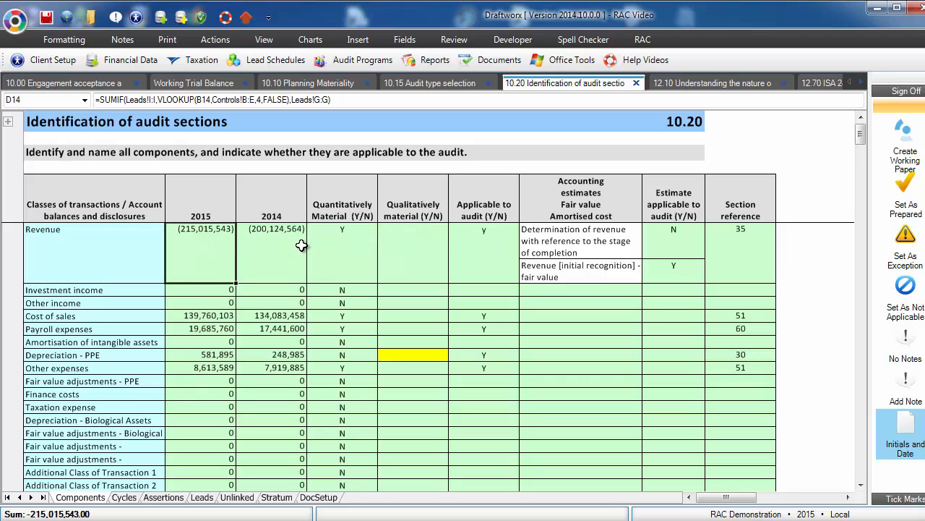
left_click(198, 290)
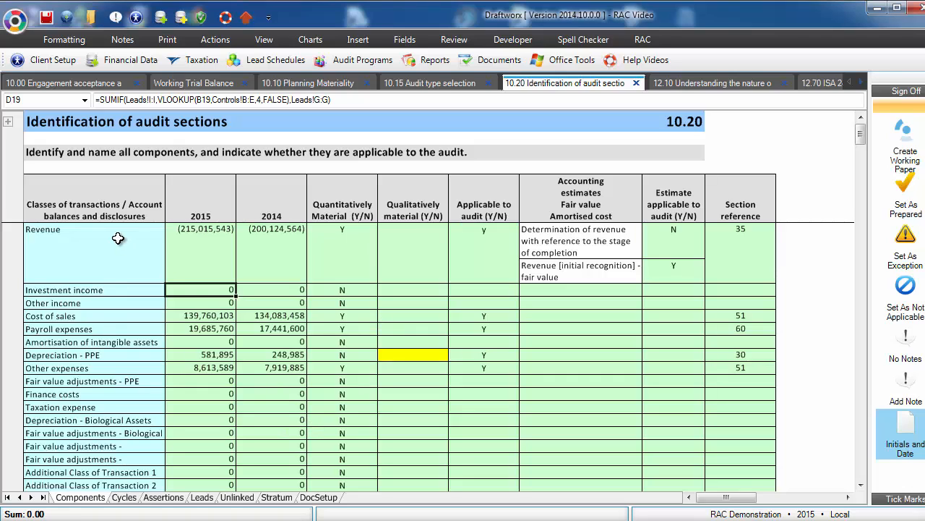
left_click_drag(656, 214, 660, 263)
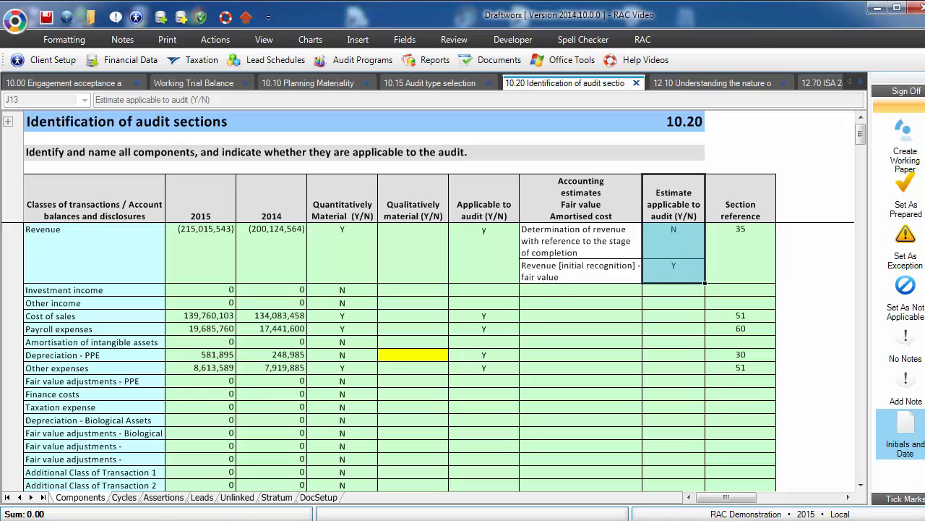
Step: Review the allocation of components to cycles and the assertions for transactions, account balances and disclosures in 10.20
left_click(125, 497)
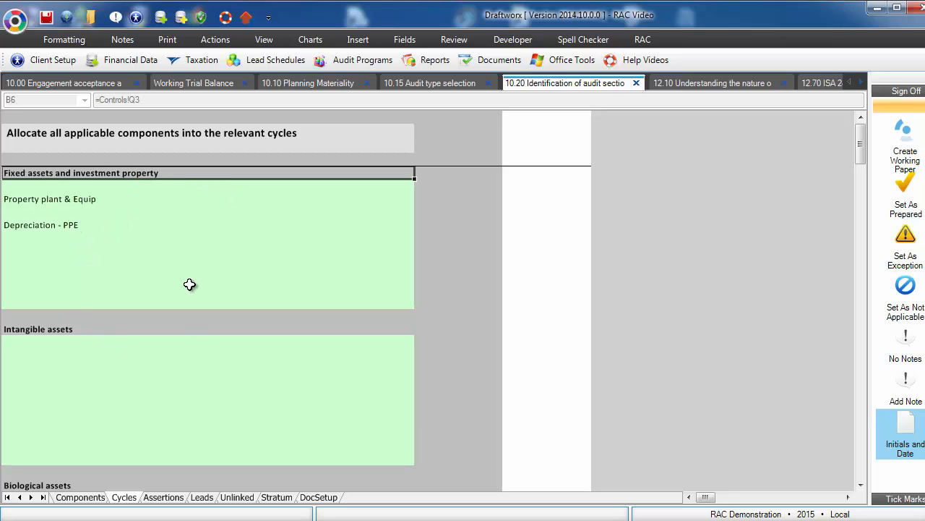
left_click(163, 498)
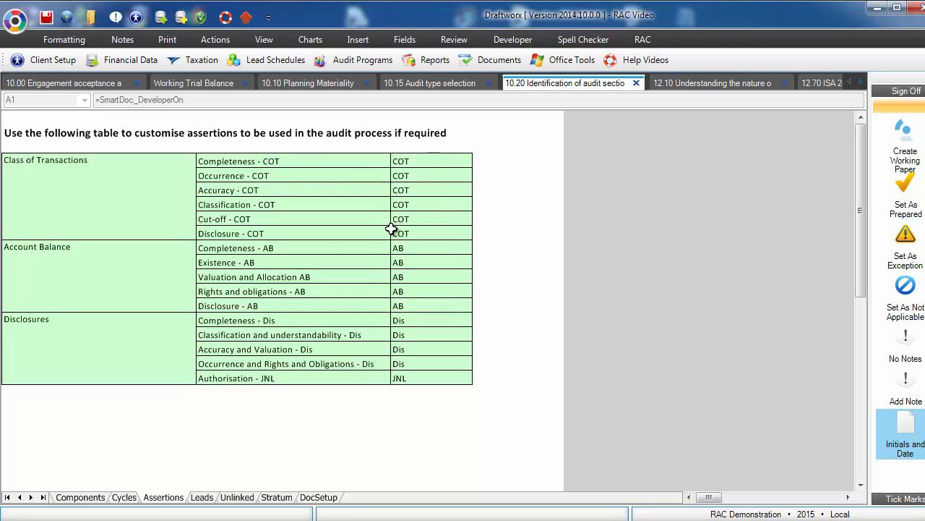
left_click(233, 160)
left_click(234, 245)
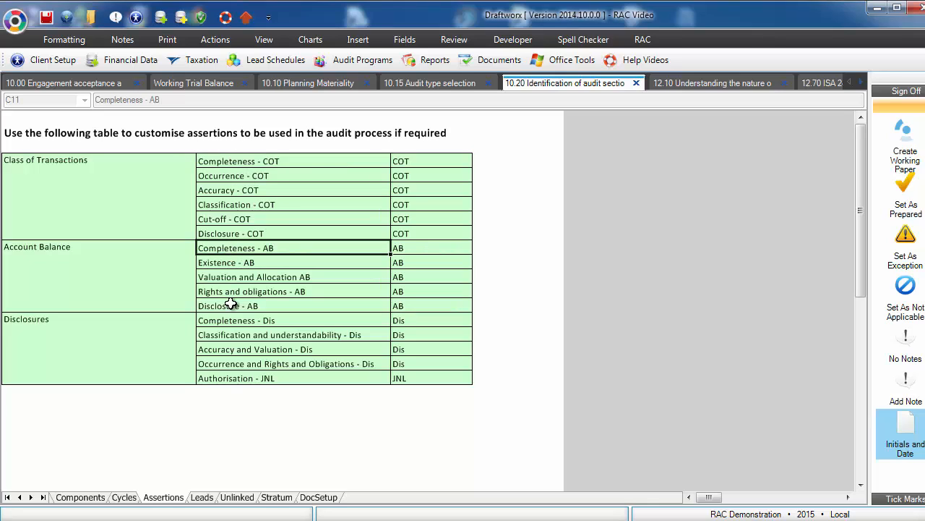
left_click(226, 323)
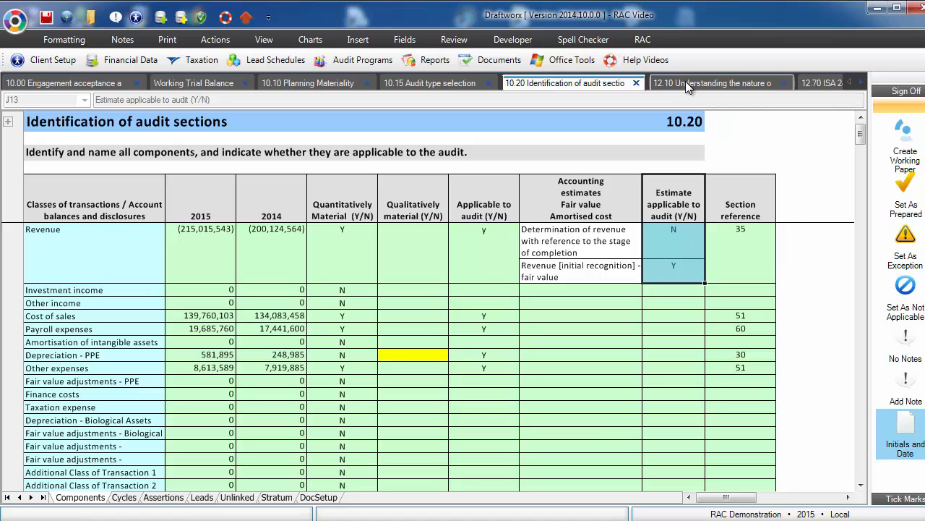
Step: Open the 12.10 Understanding the nature of the entity working paper and examine the Ownership questions on its 12.10 sheet
left_click(686, 83)
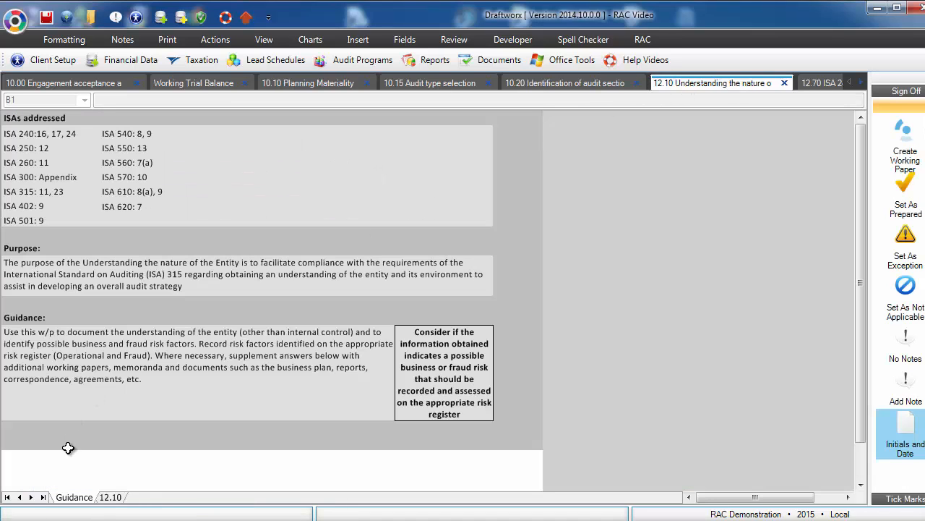
left_click(110, 497)
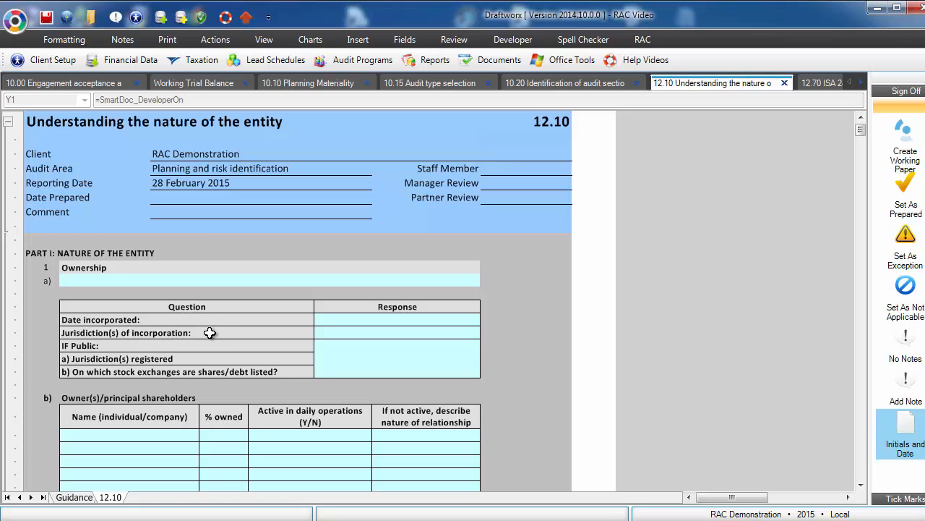
left_click(182, 283)
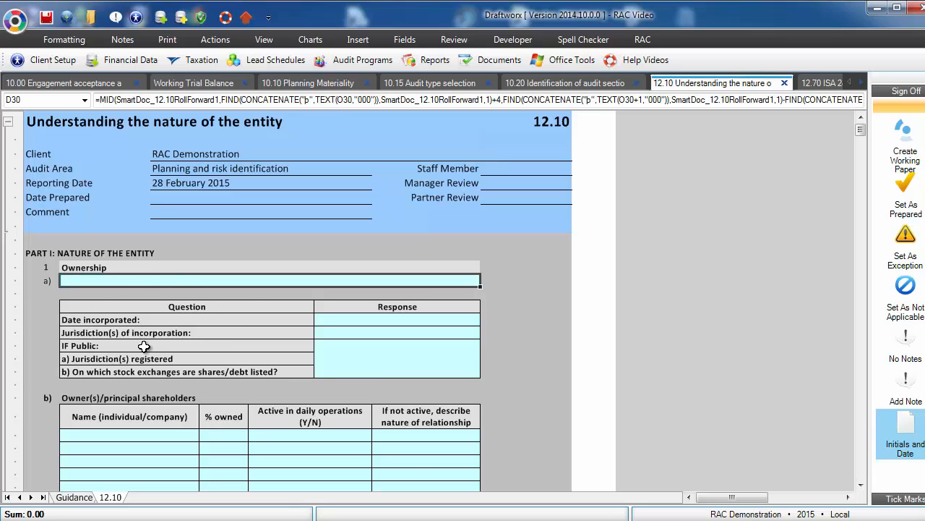
left_click(382, 355)
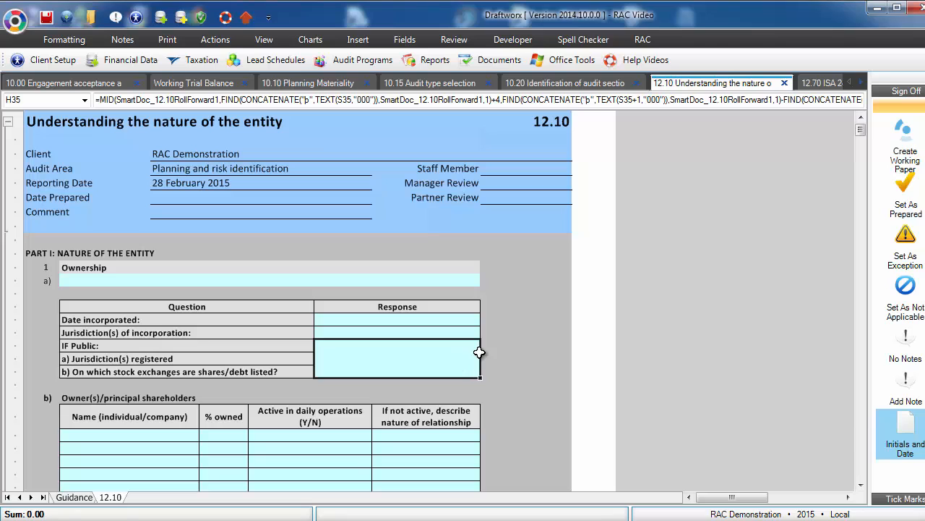
scroll(520, 348, "down", 1)
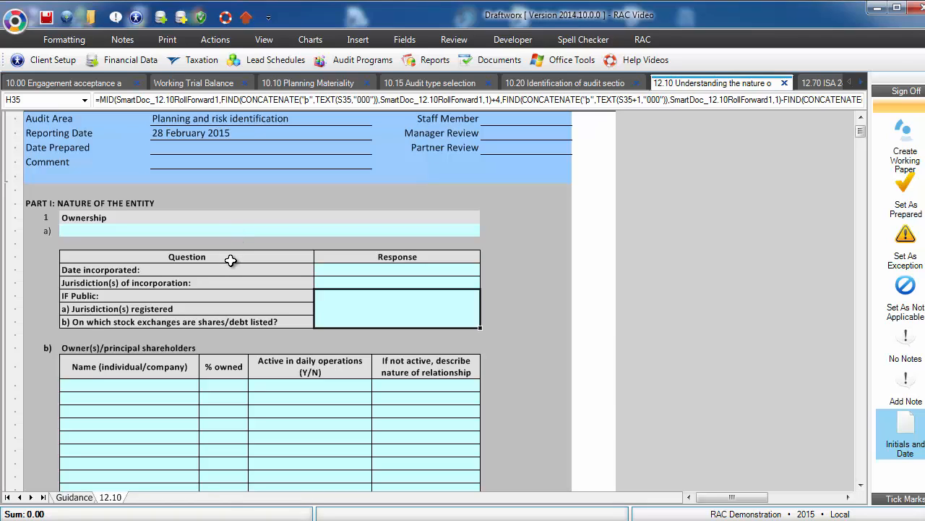
left_click(860, 82)
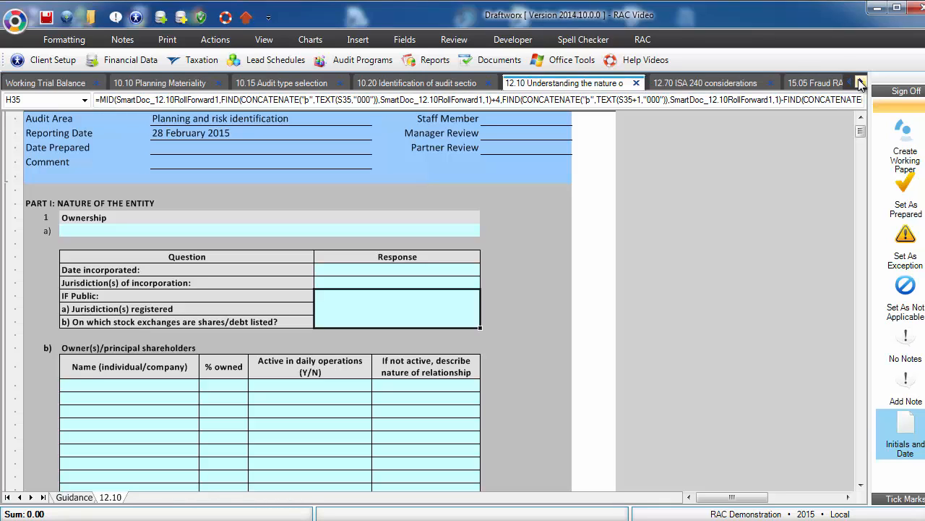
left_click(861, 82)
left_click(860, 82)
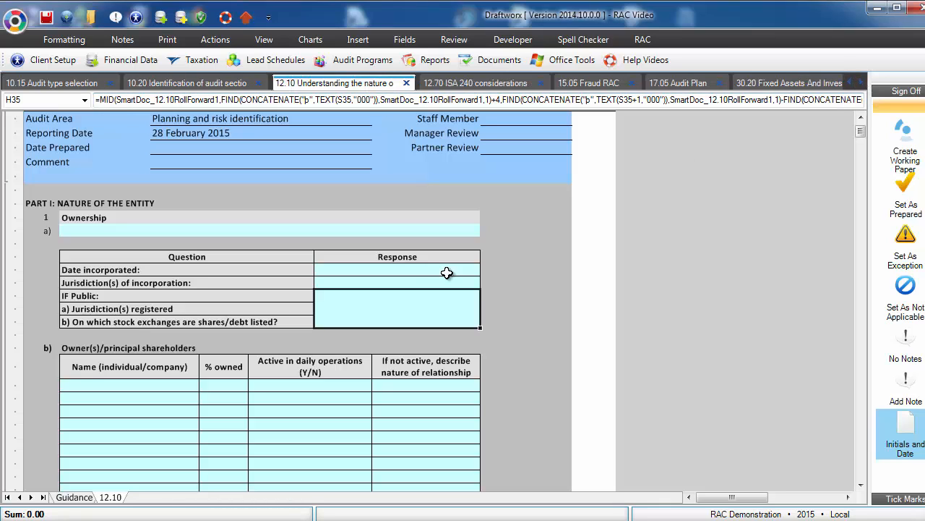
Step: Examine the possible risk factors below the group structure section, with their Y/N answers, business or fraud classification and Other rows
scroll(400, 305, "down", 1)
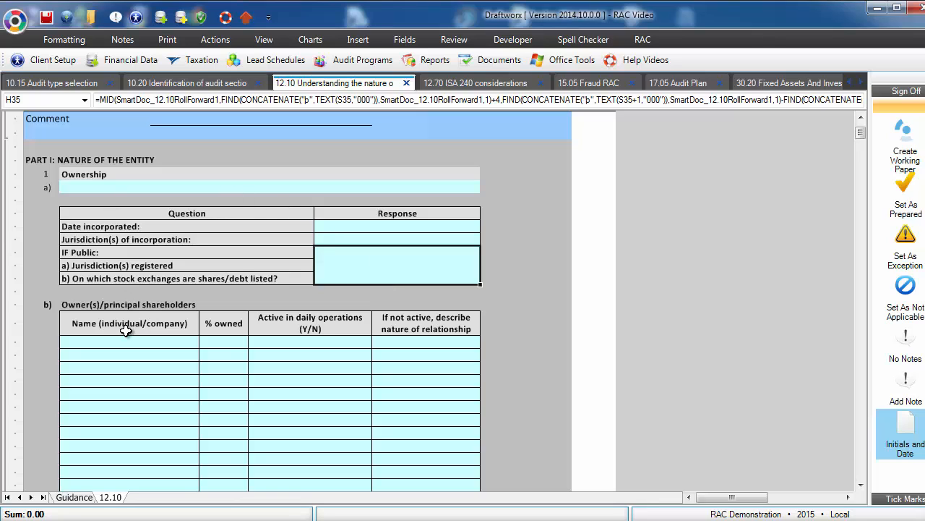
scroll(133, 332, "down", 1)
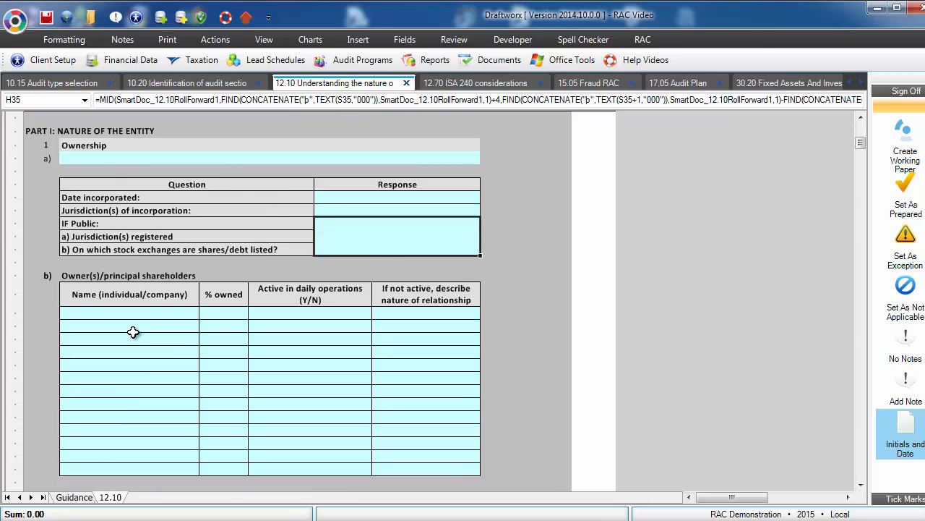
scroll(133, 332, "down", 1)
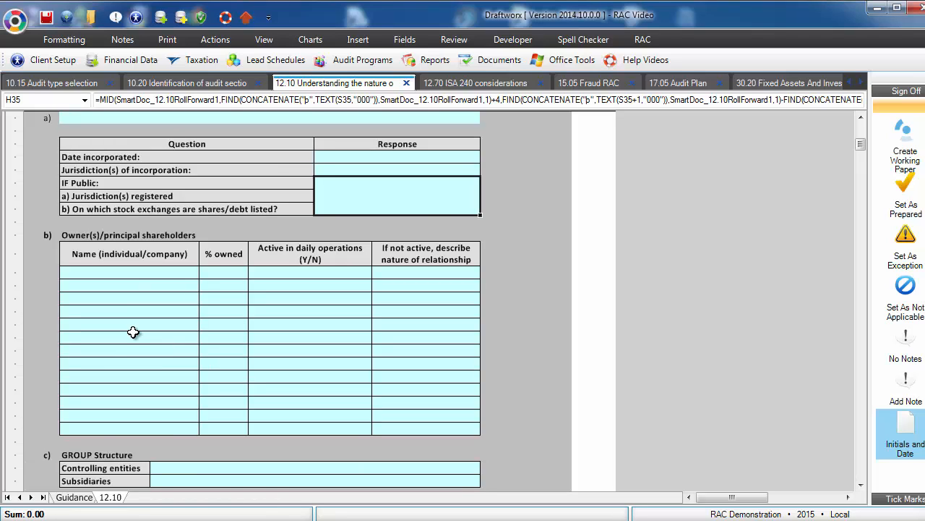
scroll(133, 332, "down", 1)
scroll(133, 331, "down", 6)
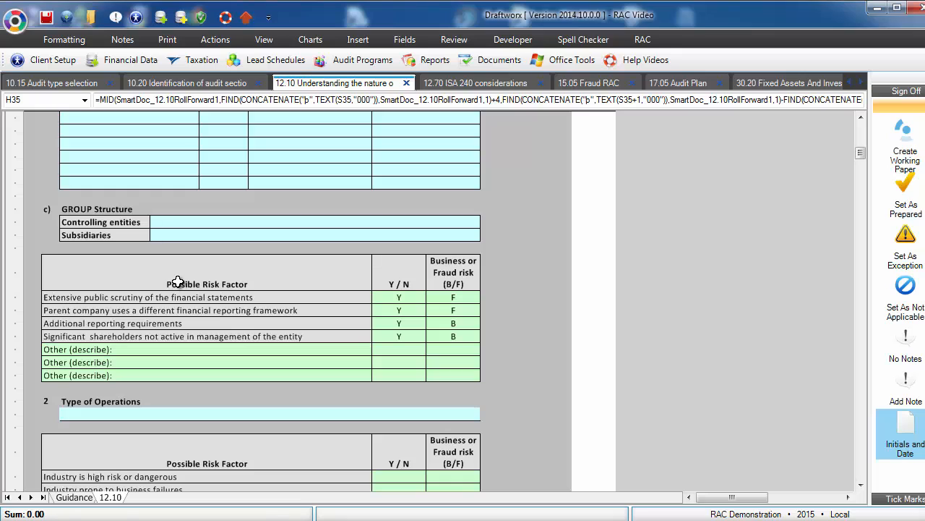
left_click_drag(178, 281, 173, 340)
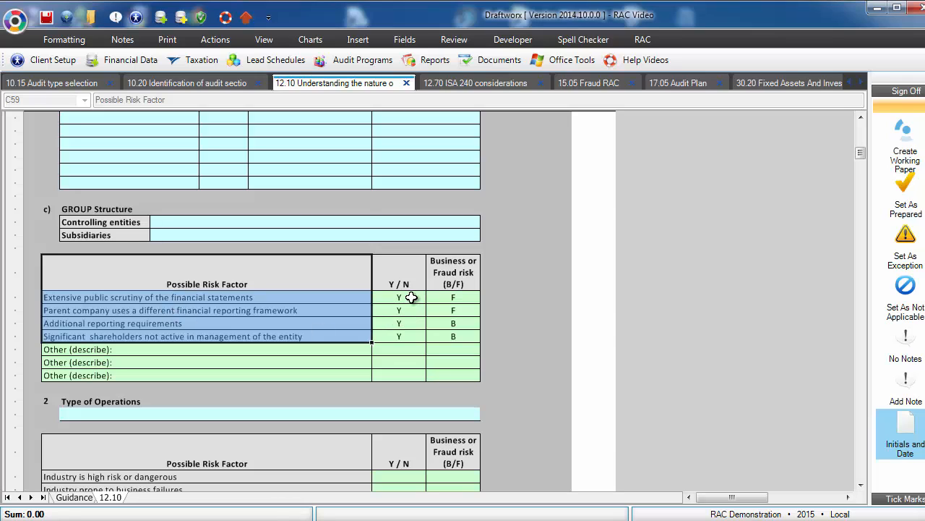
left_click_drag(411, 297, 408, 336)
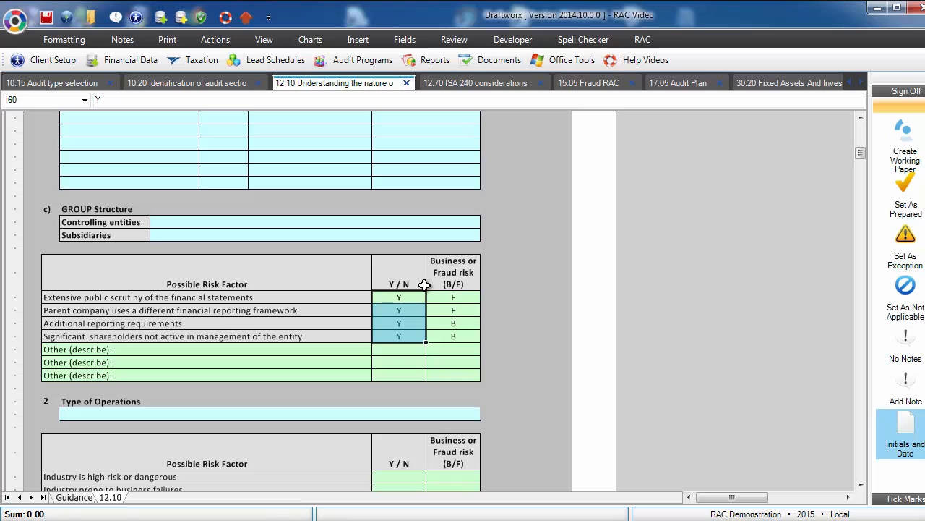
left_click(470, 270)
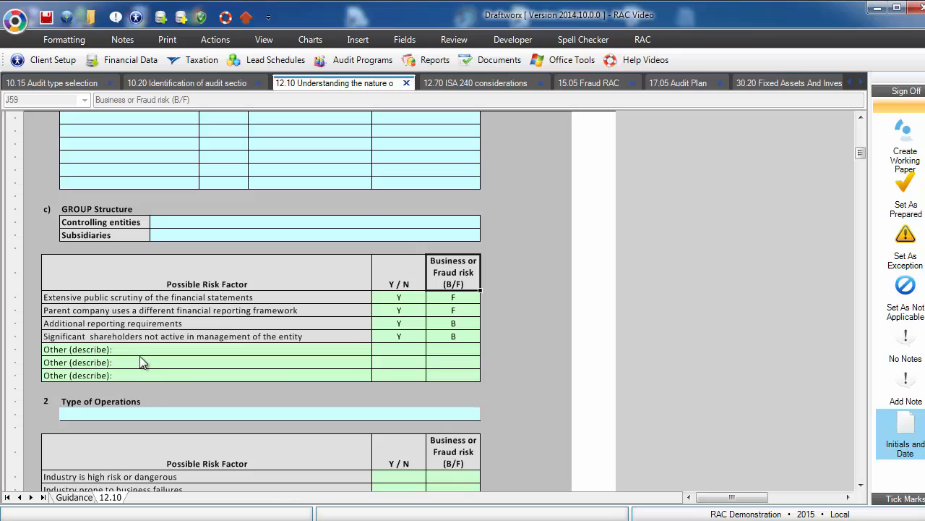
left_click(101, 350)
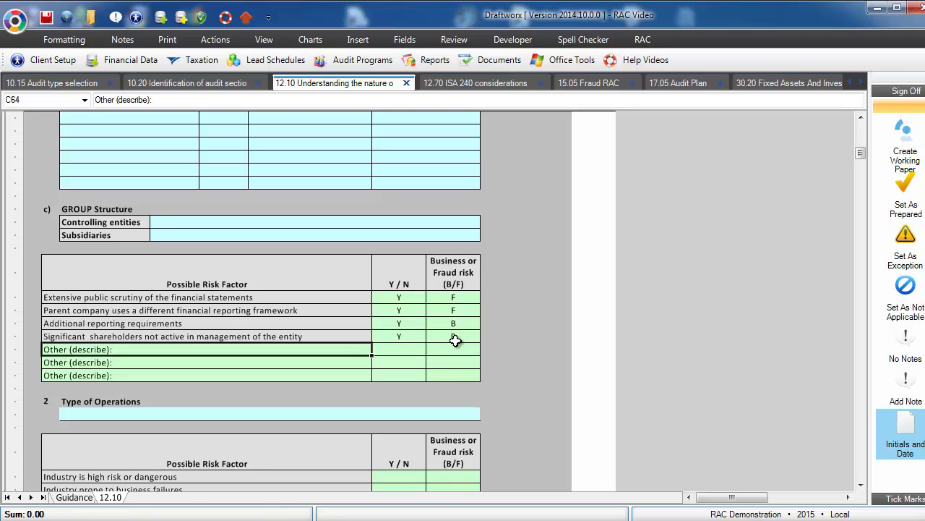
Step: Open the 12.70 ISA 240 considerations working paper and review its Guidance, Revenue and Estimates sheets
left_click(463, 86)
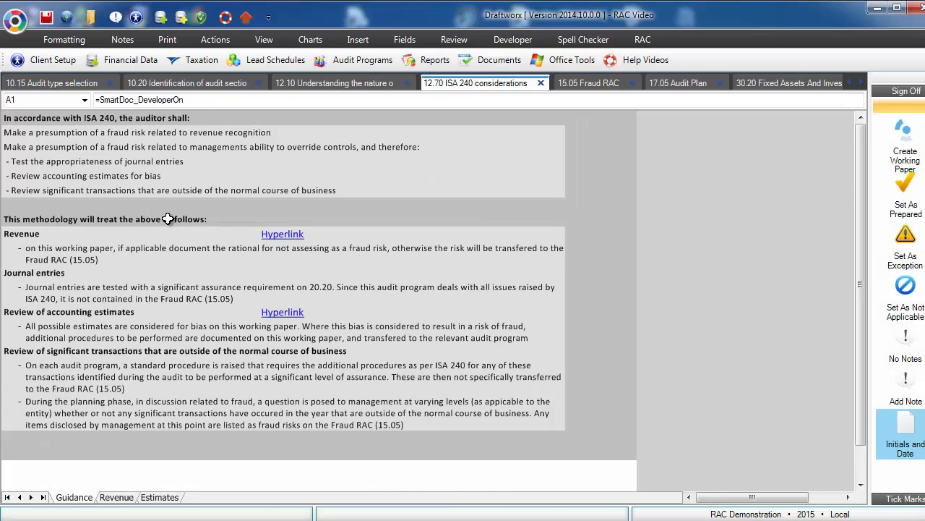
left_click_drag(284, 217, 155, 409)
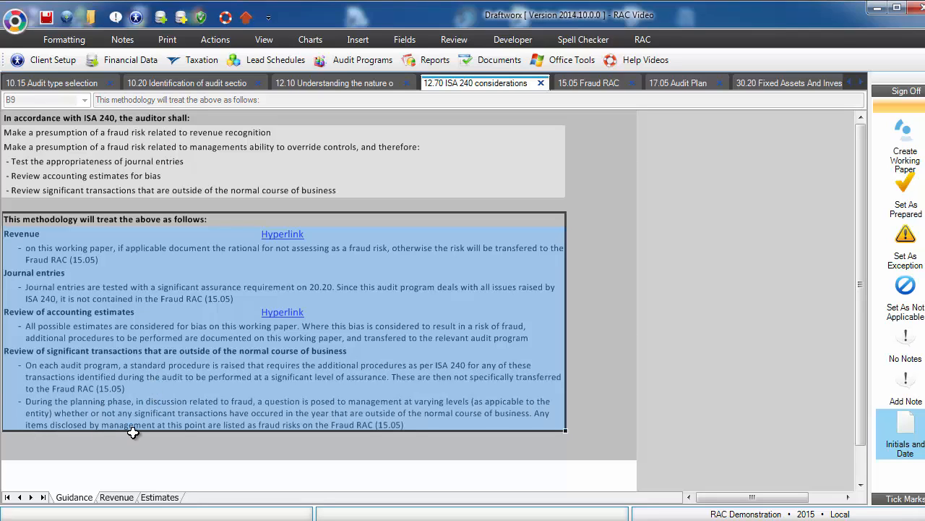
left_click(114, 498)
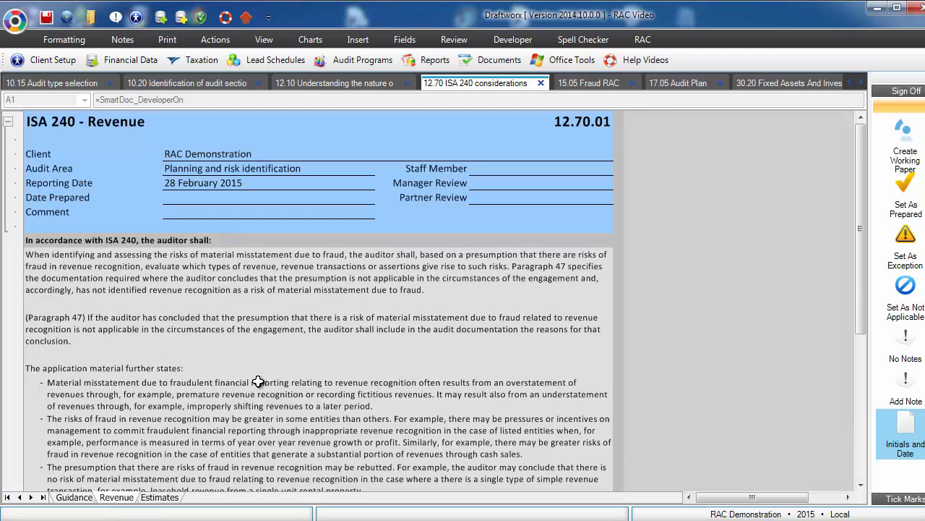
scroll(258, 381, "down", 5)
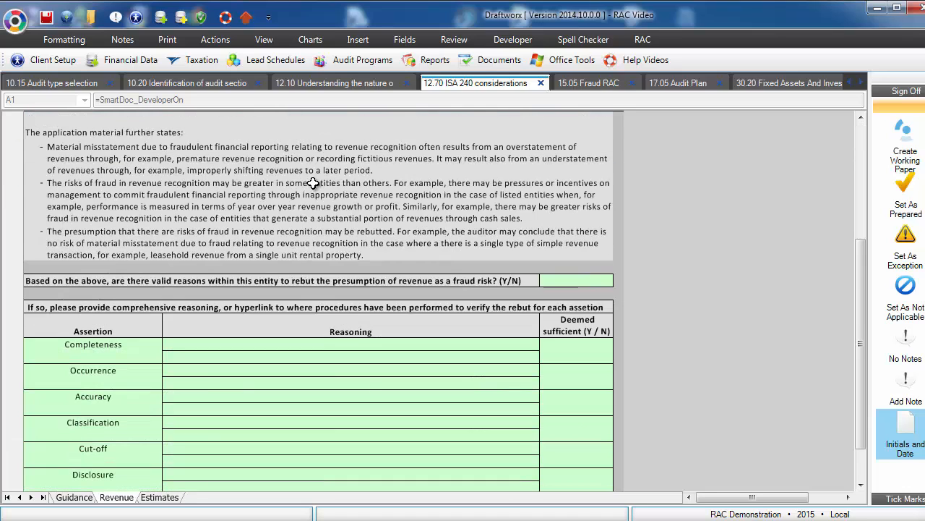
left_click_drag(285, 161, 285, 227)
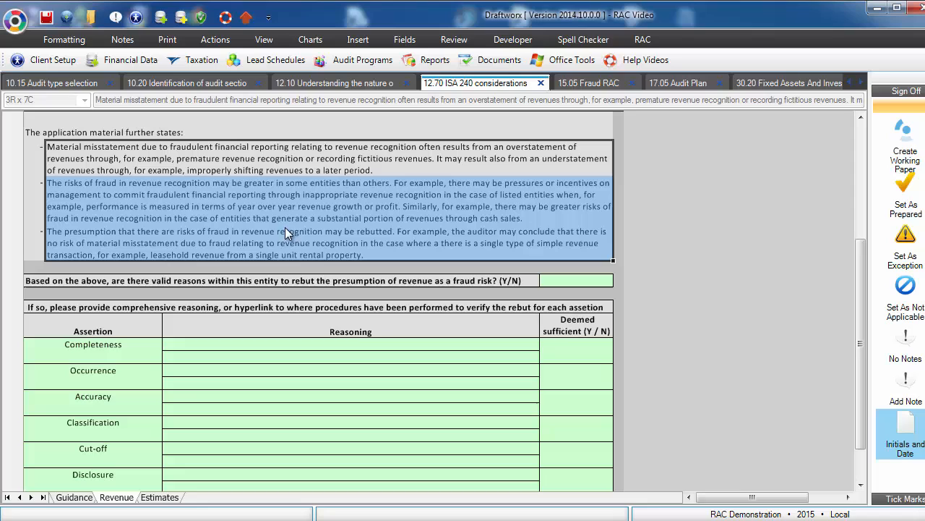
left_click(160, 498)
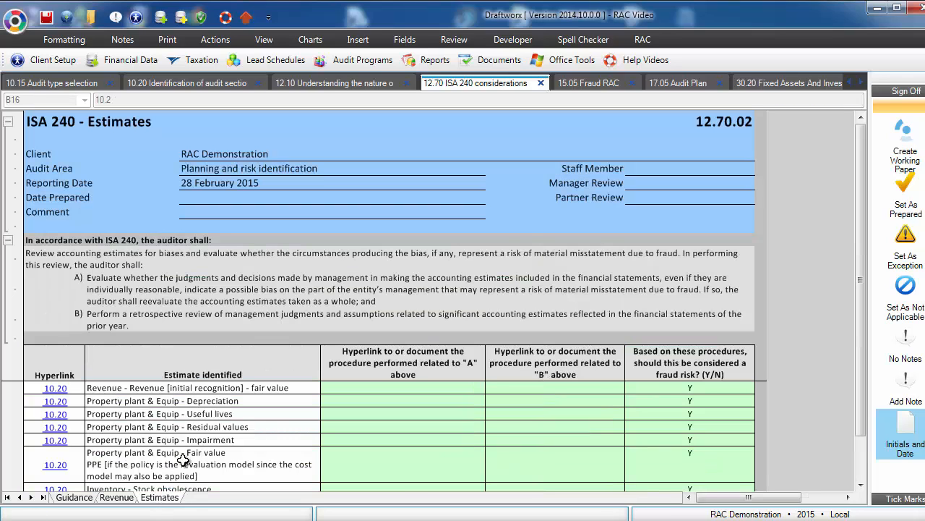
scroll(226, 384, "down", 1)
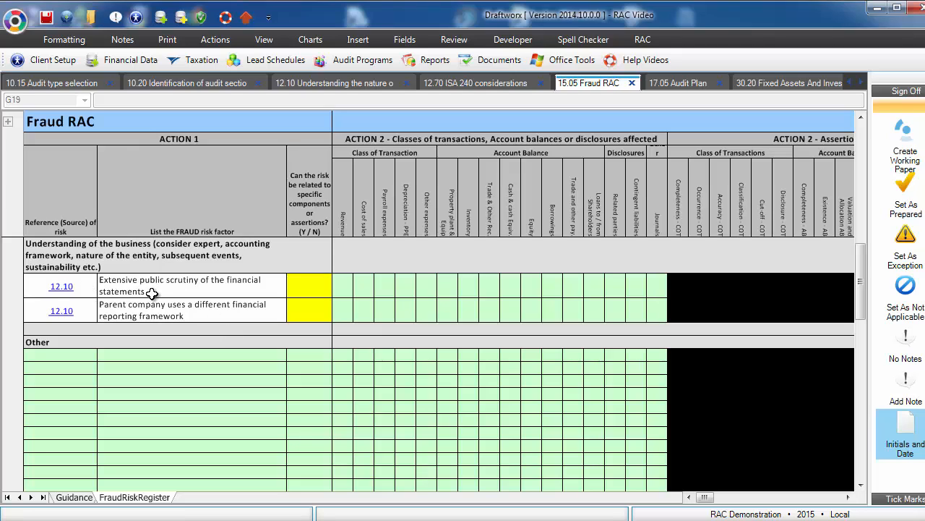
Step: Inspect the fraud risk factors carried over from 12.10 in the fraud risk register of the 15.05 Fraud RAC
left_click(150, 290)
left_click(155, 311)
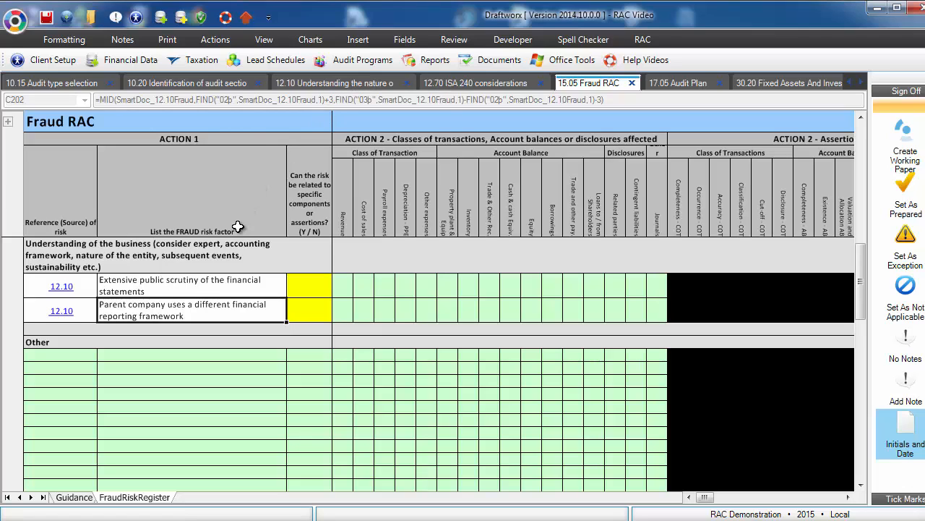
Step: Answer Y for both 12.10 fraud risk factors on whether the risk can be related to specific components or assertions
left_click(313, 288)
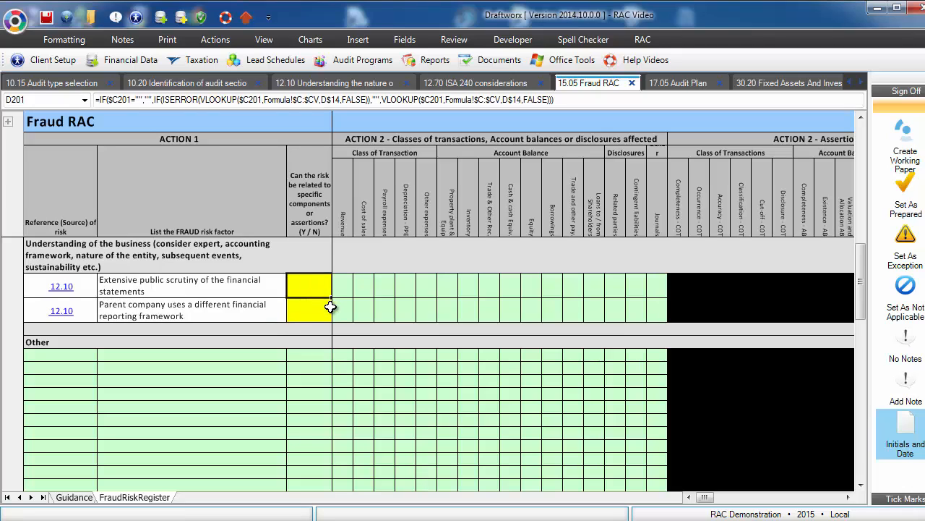
type("Y")
key("Return")
type("Y")
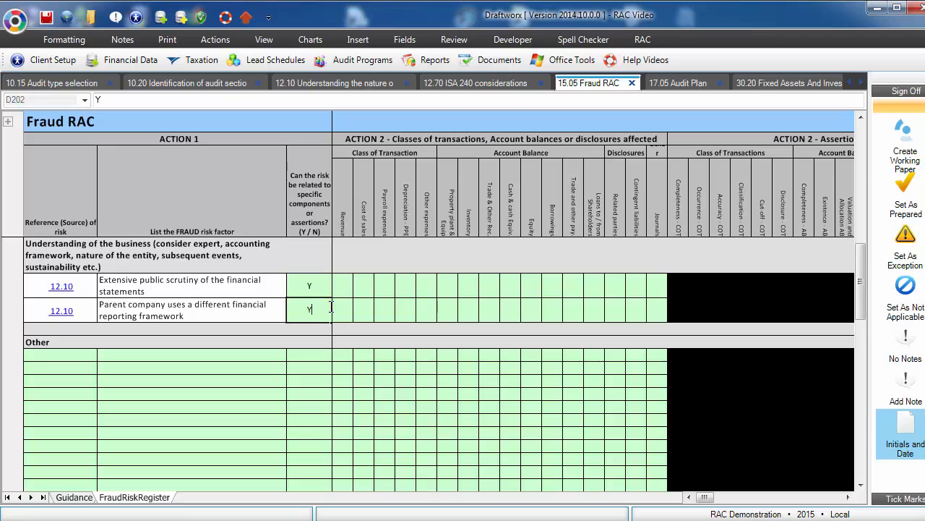
key("Up")
key("Down")
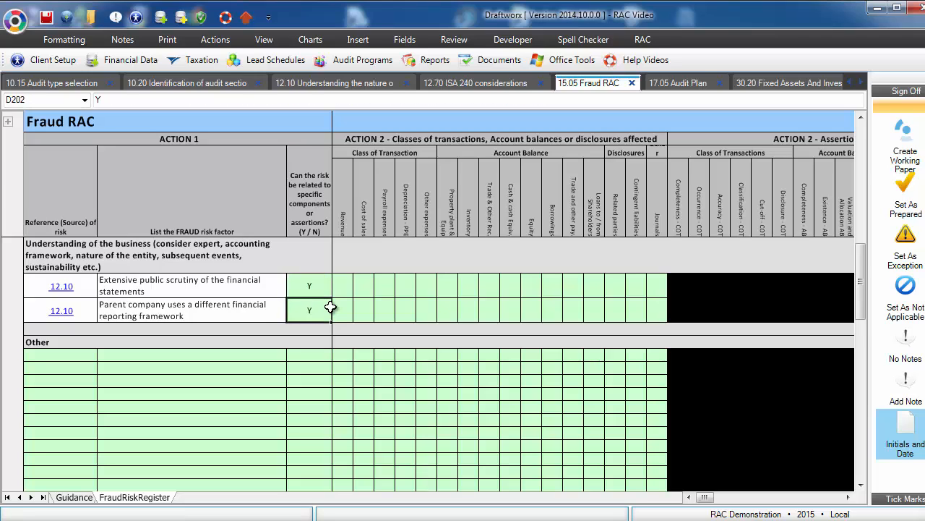
Step: Mark Revenue and Cost of sales with Y as affected by the public scrutiny risk factor
key("Up")
key("Right")
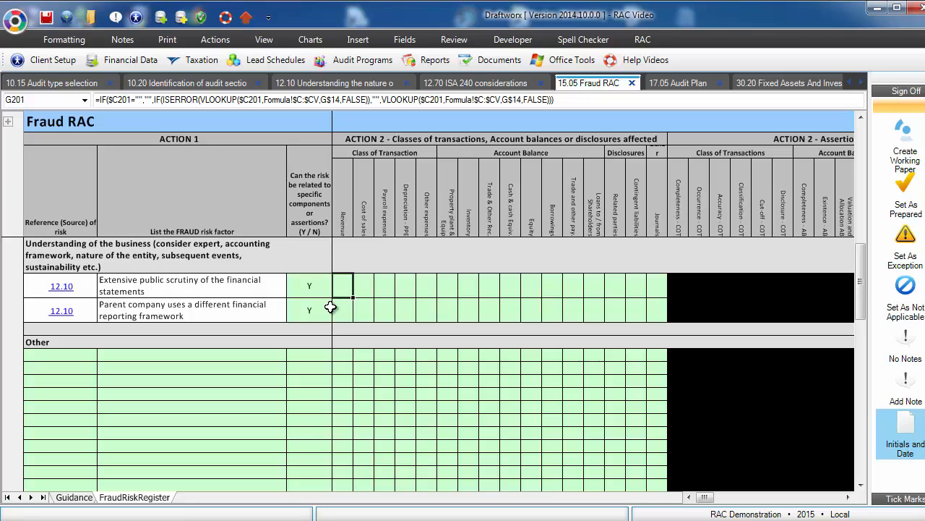
type("Y")
key("Right")
type("Y")
key("Right")
Step: Mark Payroll expenses, Depreciation - PPE and Cash & cash equivalents with Y for the parent company reporting framework risk factor
key("Down")
type("Y")
key("Right")
type("Y")
key("Right")
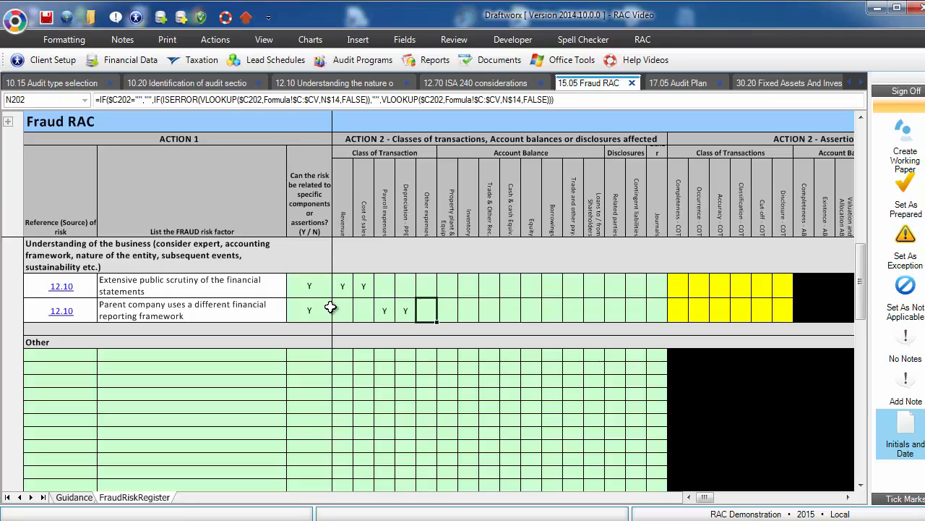
key("Right")
key("Right")
key("Right")
key("Right")
type("Y")
key("Right")
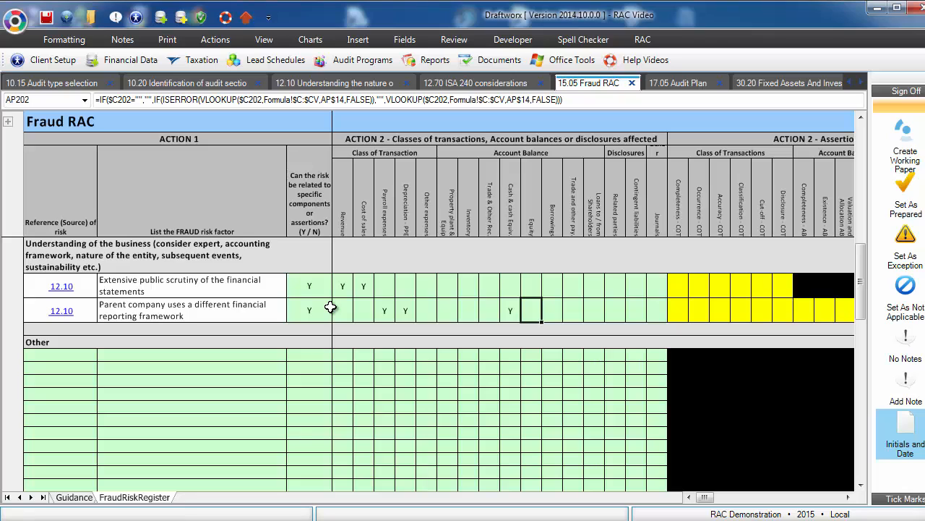
Step: Examine which class of transactions and account balance assertion cells are highlighted for completion for both fraud risk factors
key("Right")
key("Right")
key("Right")
key("Right")
key("Right")
key("Right")
key("Right")
key("Right")
key("Right")
key("Right")
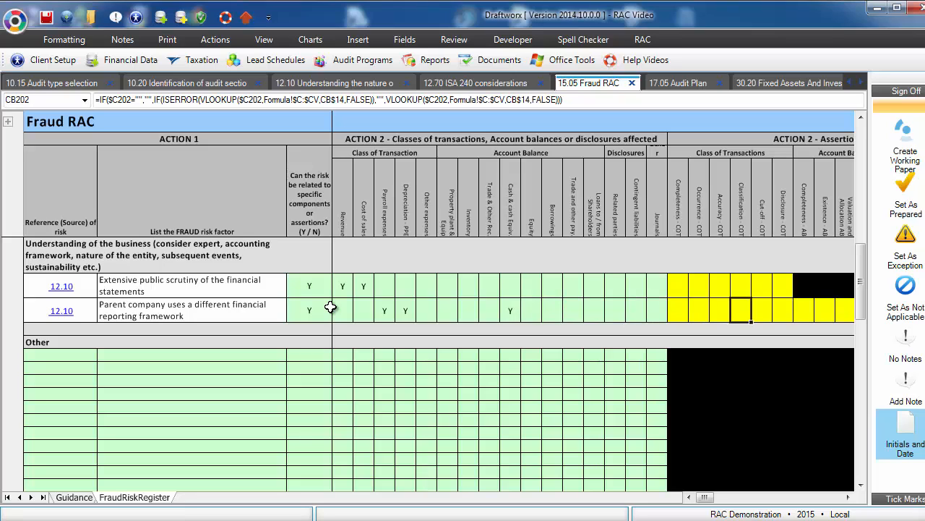
key("Right")
key("Right")
key("Right")
key("Right")
key("Right")
key("Right")
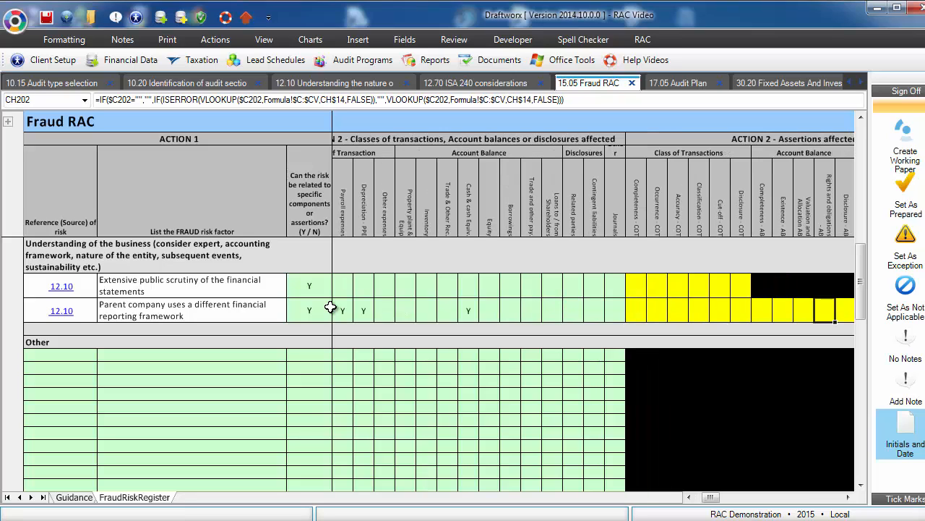
key("Left")
key("Left")
key("Left")
key("Left")
key("Left")
key("Up")
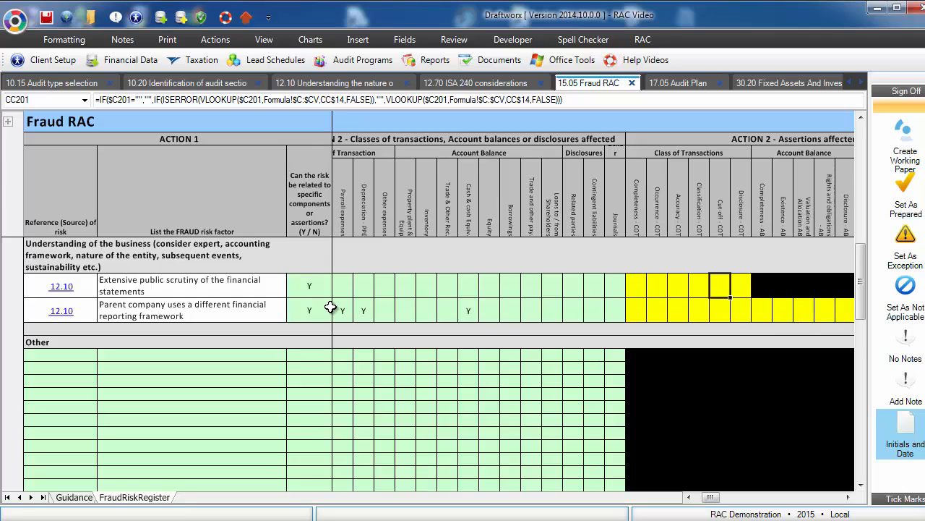
left_click(642, 286)
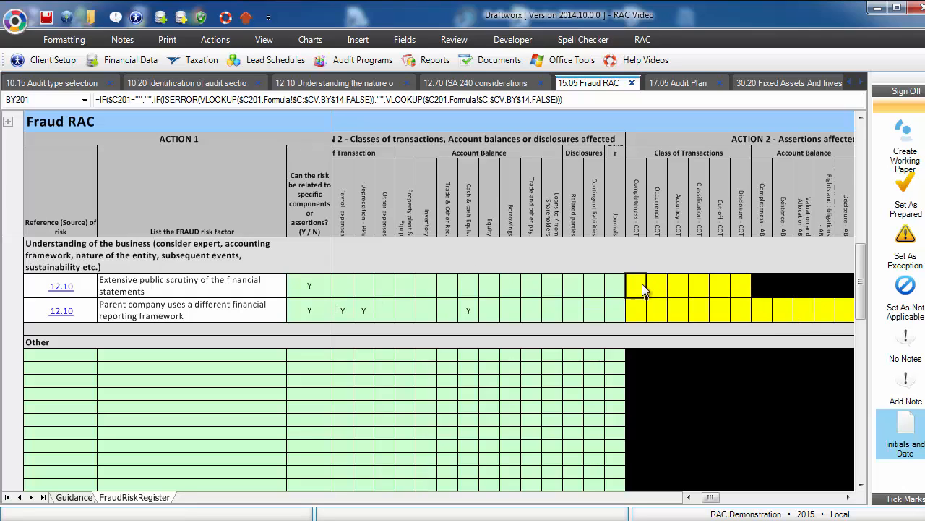
left_click_drag(642, 286, 740, 283)
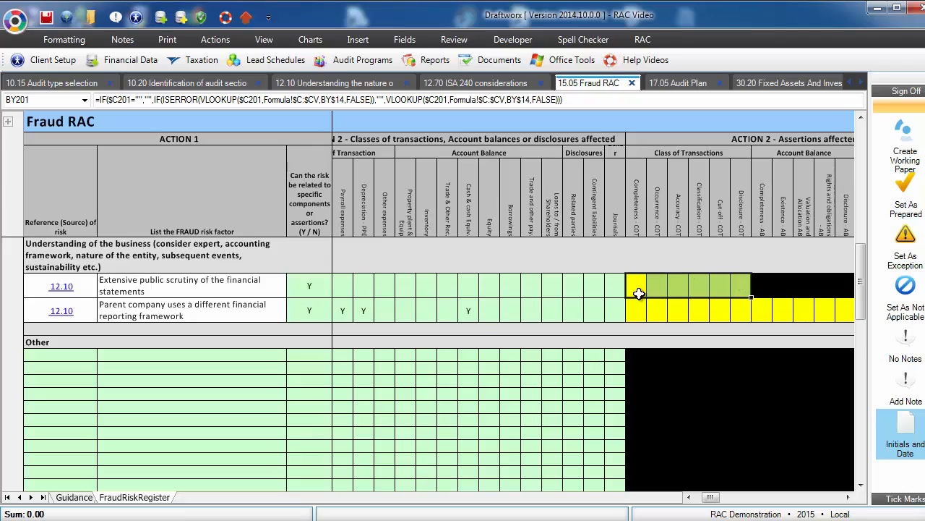
left_click(311, 286)
Step: Mark the Completeness, Accuracy and Classification assertions under Class of Transactions with Y for the public scrutiny risk factor
left_click(642, 282)
type("Y")
key("Tab")
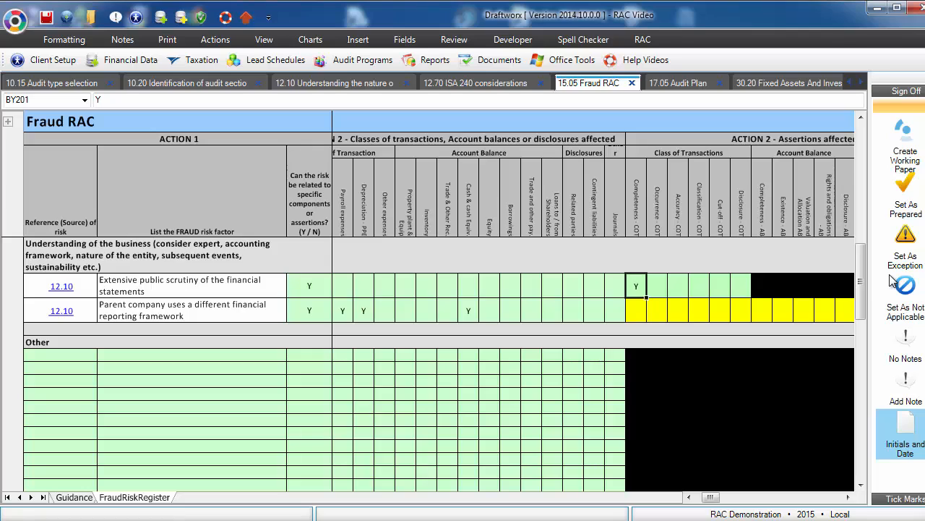
key("Tab")
key("Tab")
key("Tab")
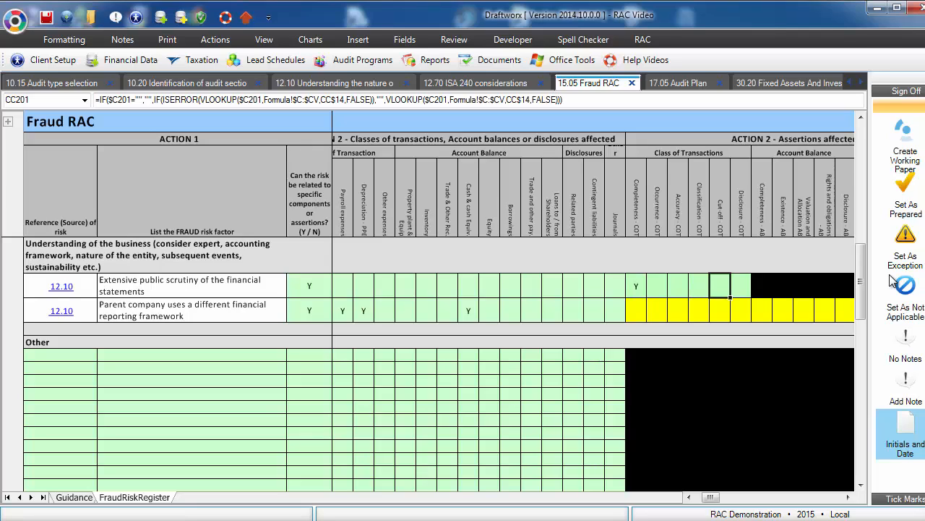
key("Left")
key("Left")
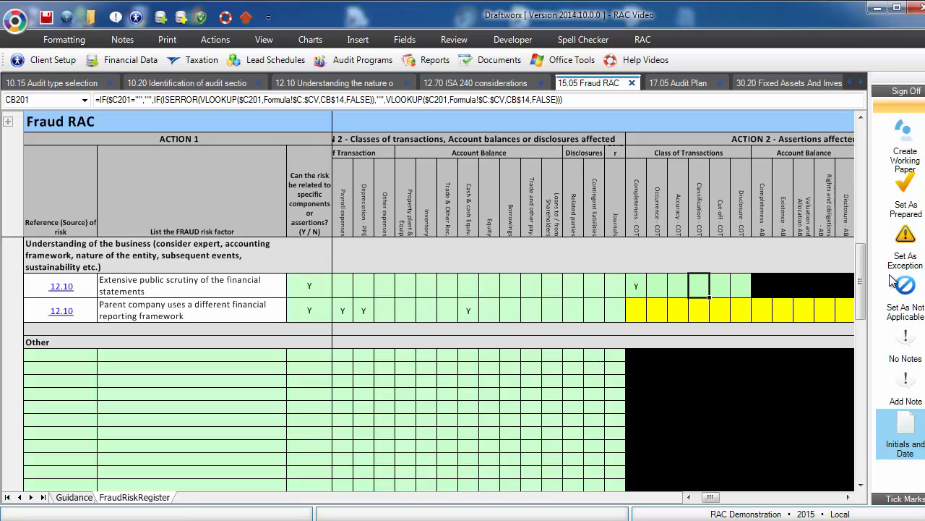
type("Y")
key("Tab")
type("Y")
key("Return")
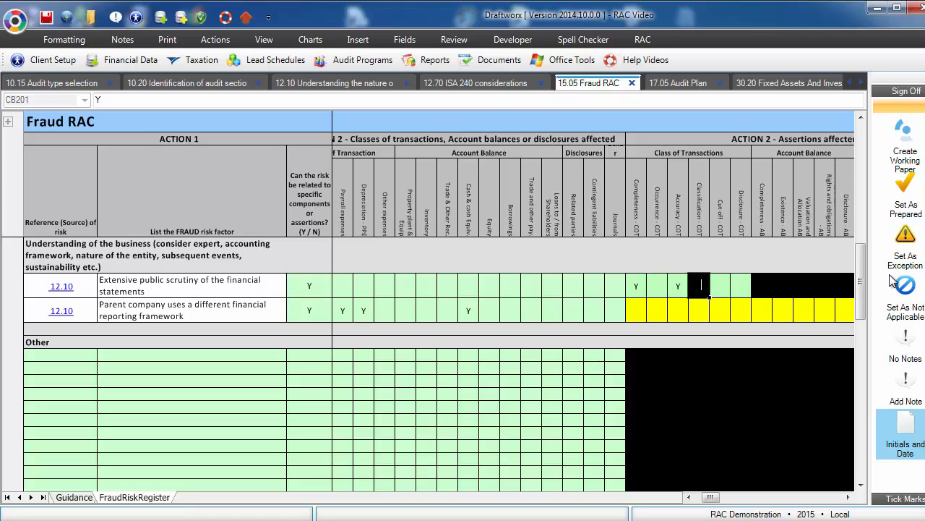
Step: For the parent company reporting framework risk, mark Existence under Account Balance and Occurrence under Class of Transactions with Y
key("Tab")
key("Tab")
key("Tab")
key("Tab")
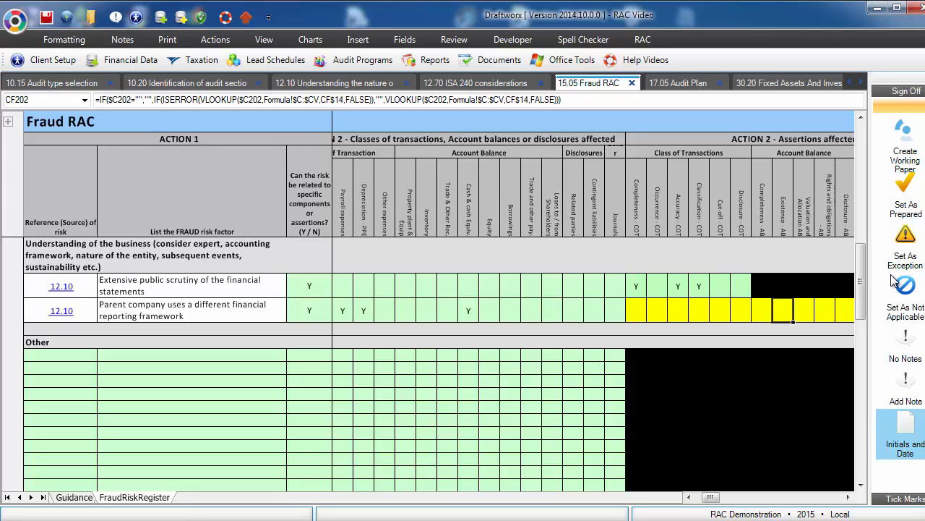
type("Y")
key("Left")
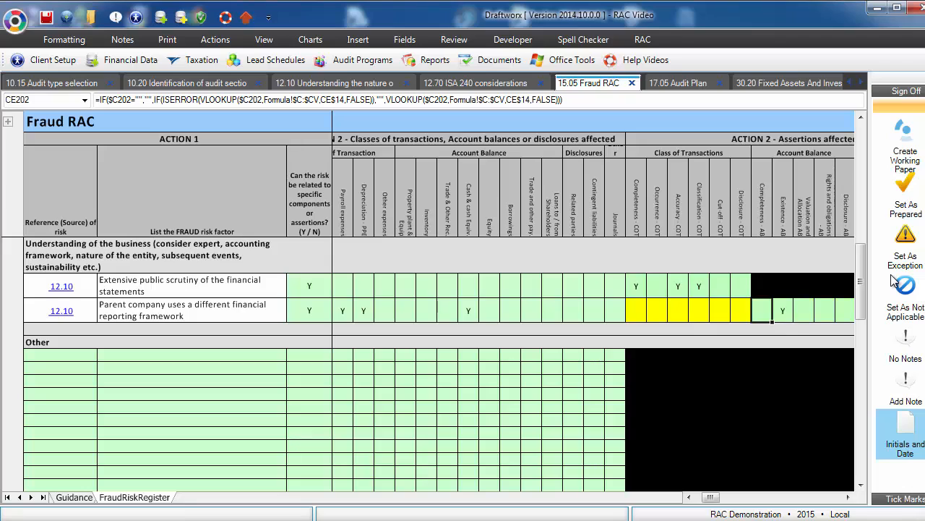
key("Left")
key("Left")
key("Left")
key("Left")
key("Left")
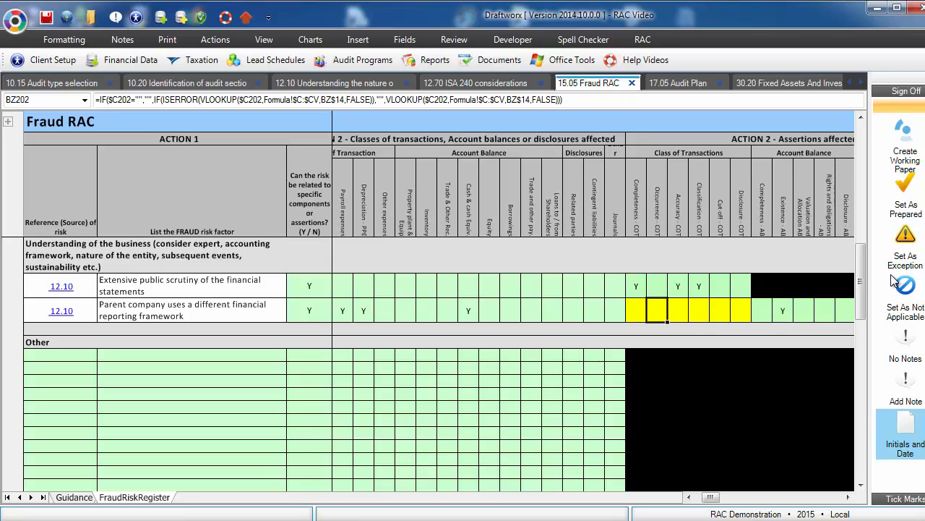
type("Y")
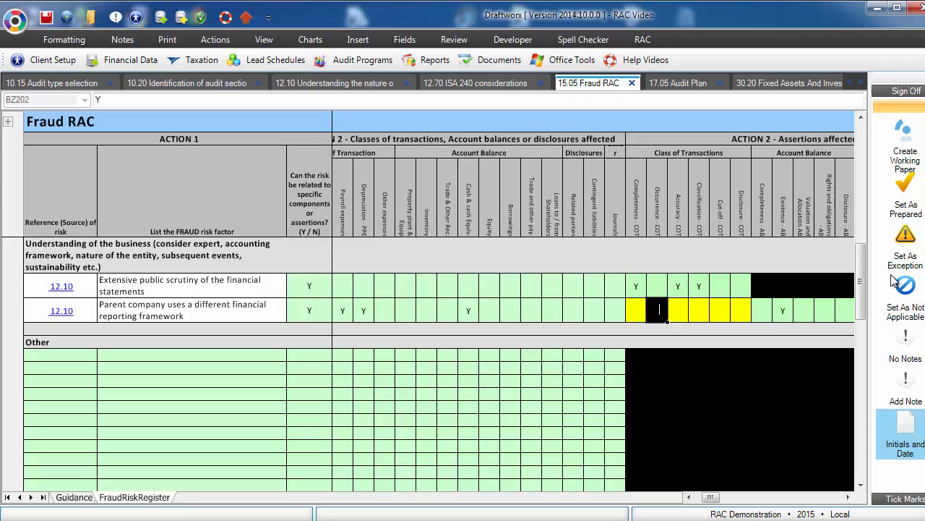
key("Right")
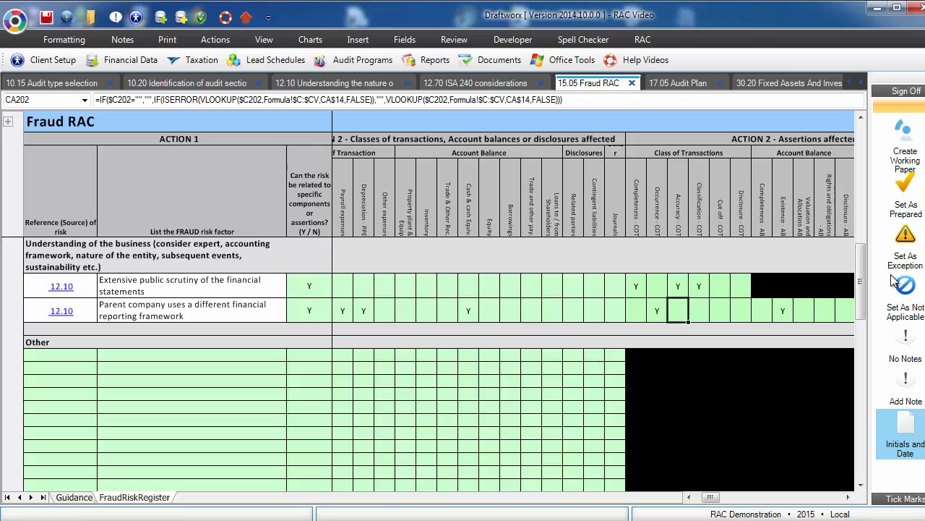
Step: Review the remaining assertion columns, the Action 3 overall response and the Action 4 management response for both risk factors
key("Right")
key("Right")
key("Right")
key("Right")
key("Right")
key("Right")
key("Right")
key("Right")
key("Right")
key("Right")
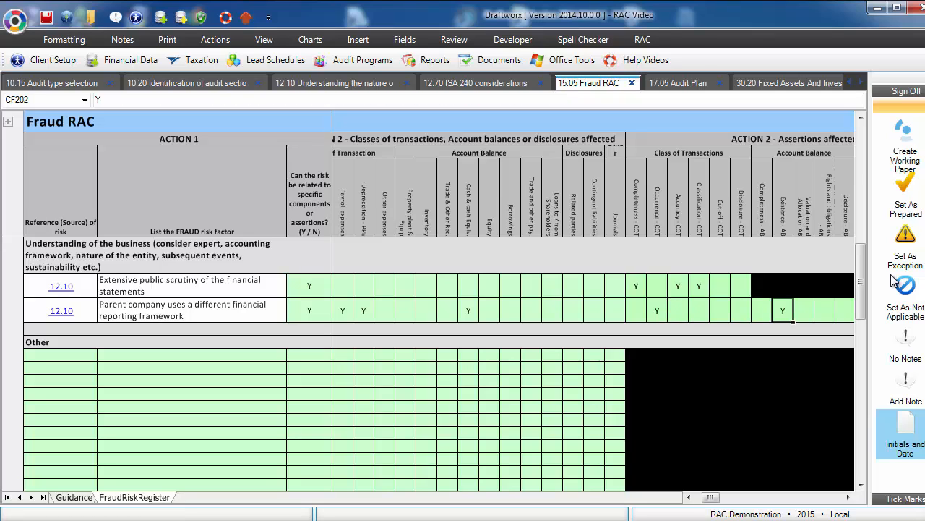
key("Right")
key("Right")
key("Right")
key("Right")
key("Right")
key("Right")
key("Right")
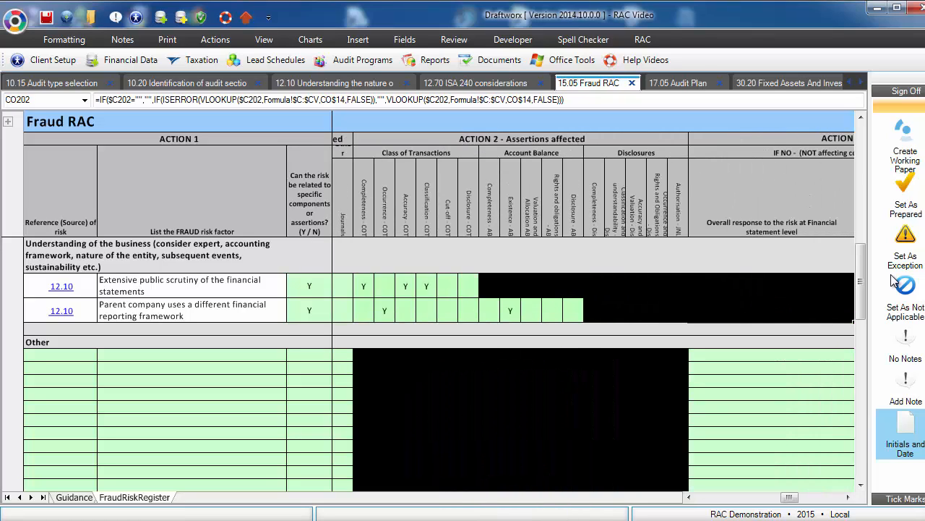
key("Up")
key("Left")
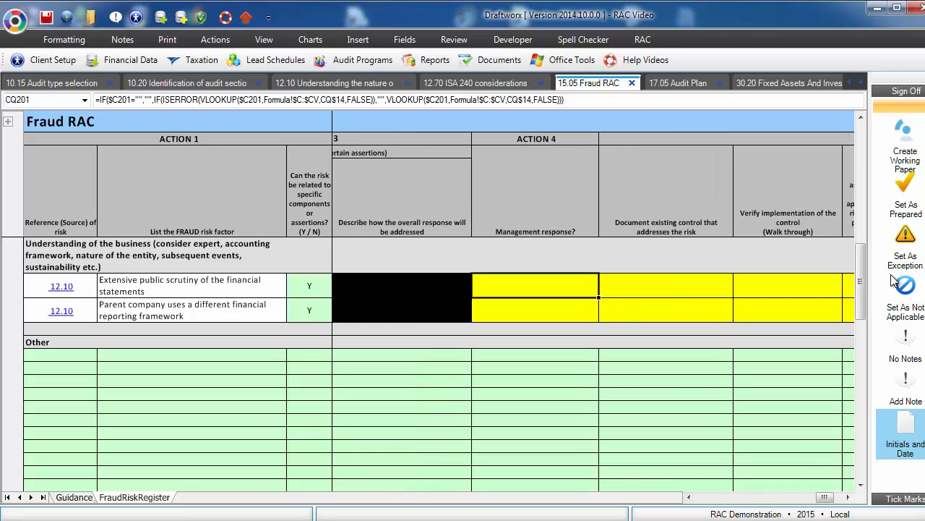
Step: Examine the Action 5 columns on existing controls, walk-through, fraud risk reassessment, substantive procedures and alternative procedures for the public scrutiny risk
key("Right")
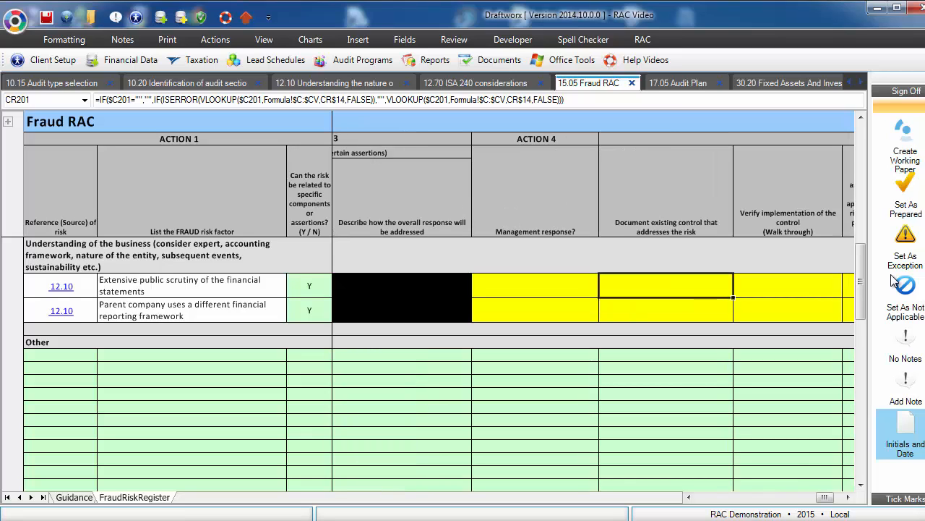
key("Right")
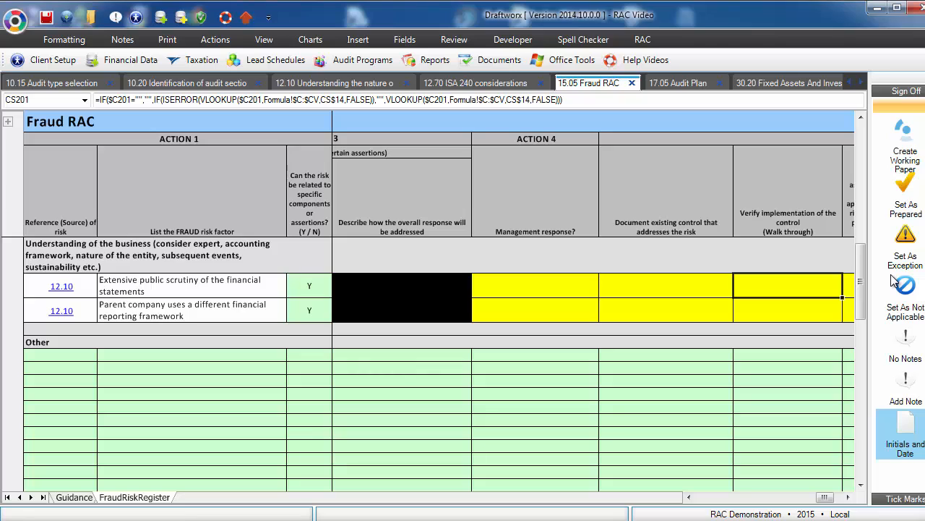
key("Right")
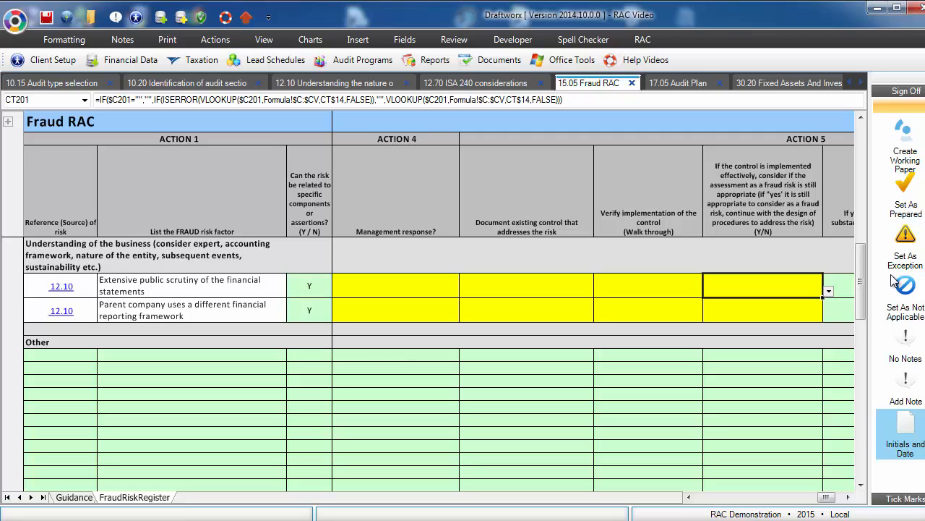
key("Right")
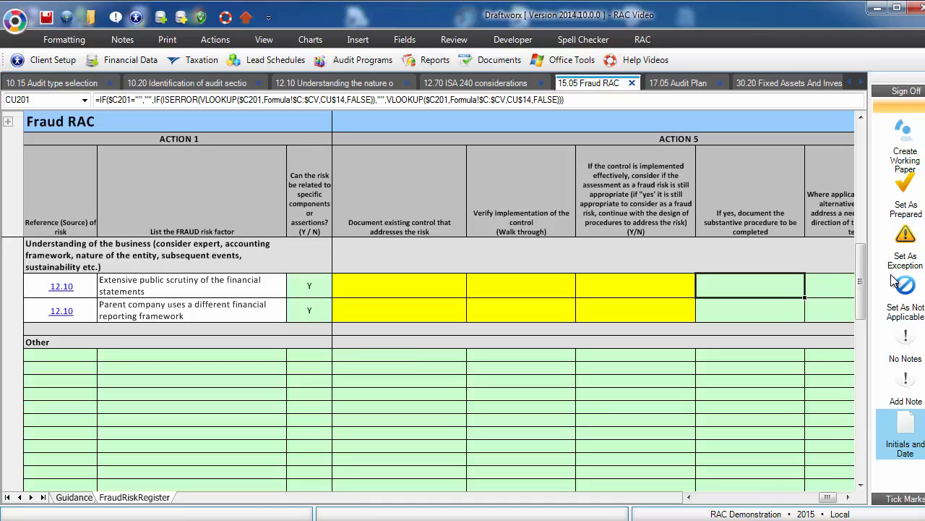
key("Right")
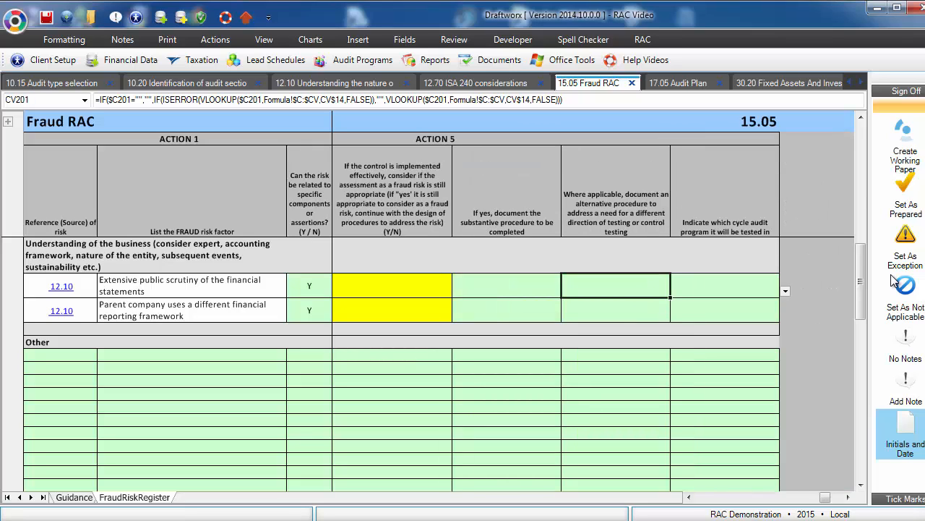
key("Left")
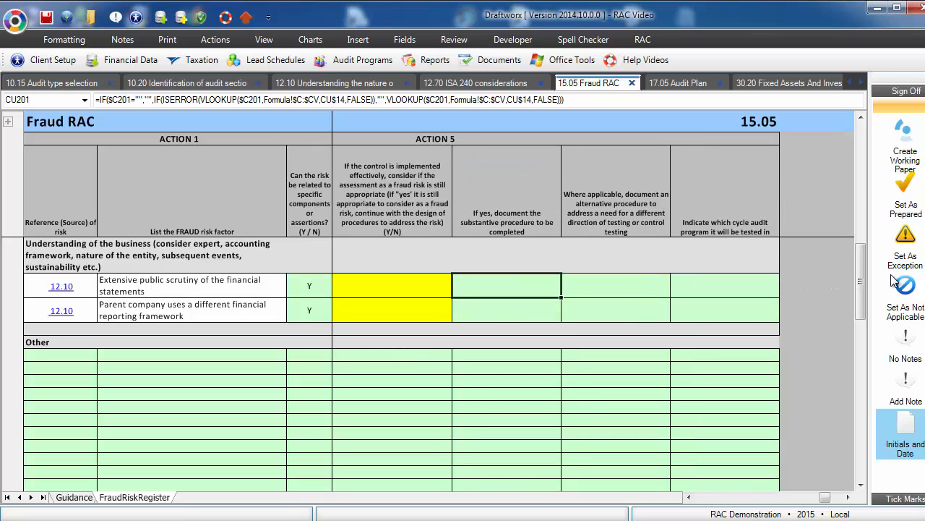
key("Right")
key("Left")
key("Right")
Step: Set the cycle audit program for testing the public scrutiny risk to Fixed Assets And Investment Property
key("Right")
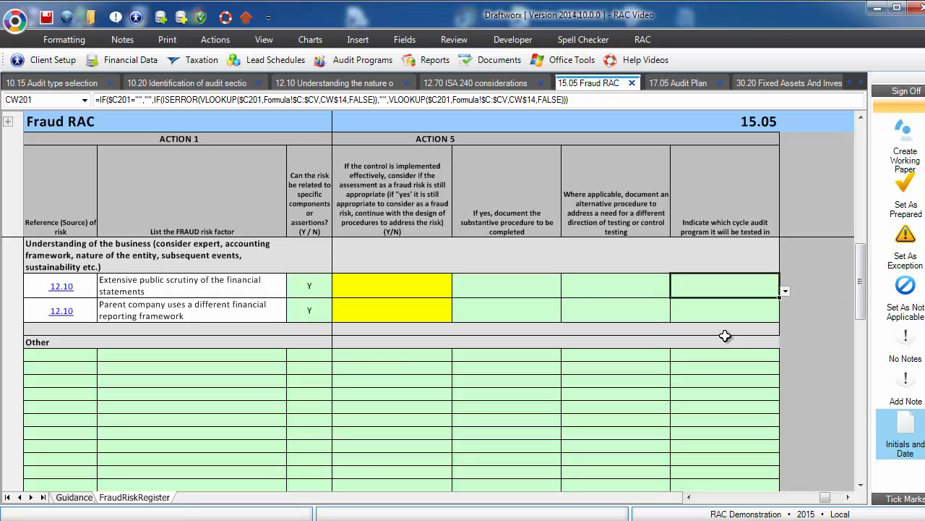
left_click(785, 292)
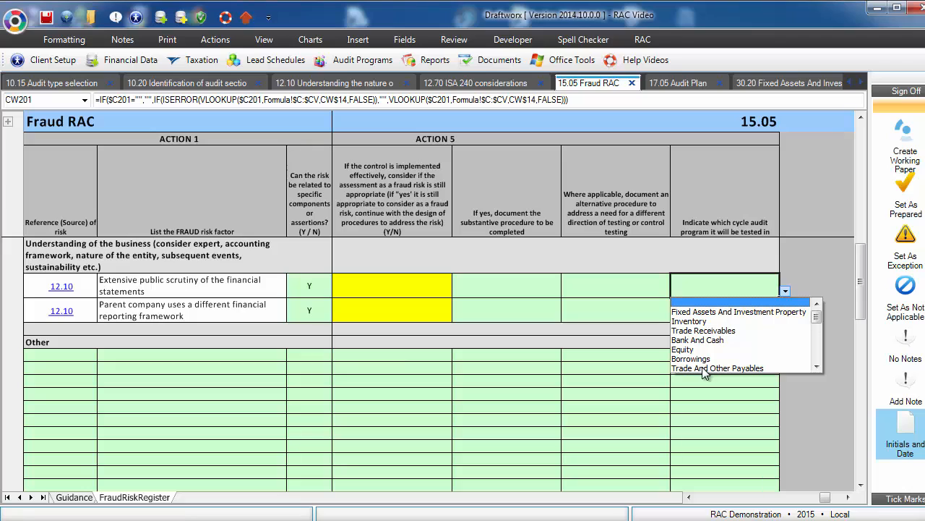
left_click(692, 312)
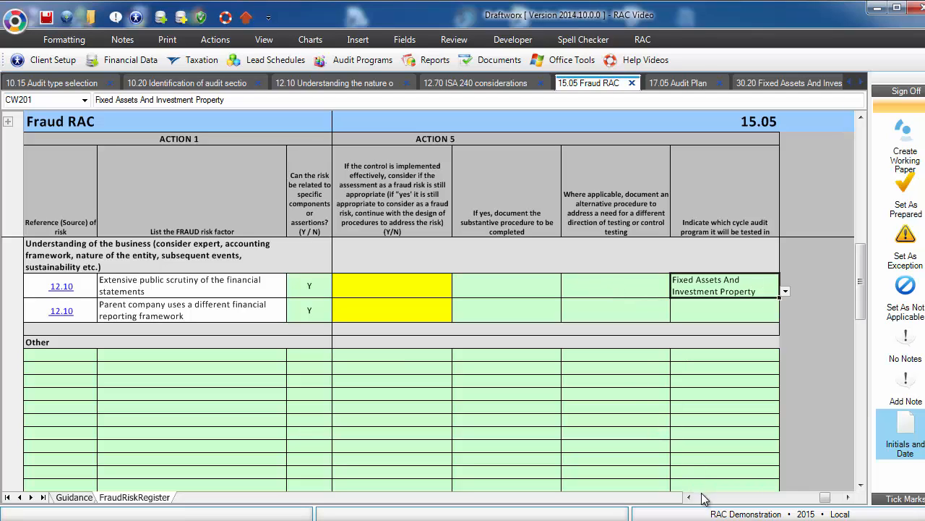
Step: Return to the 12.10 working paper and clear the Y/N answer for "Parent company uses a different financial reporting framework"
left_click_drag(825, 499, 685, 505)
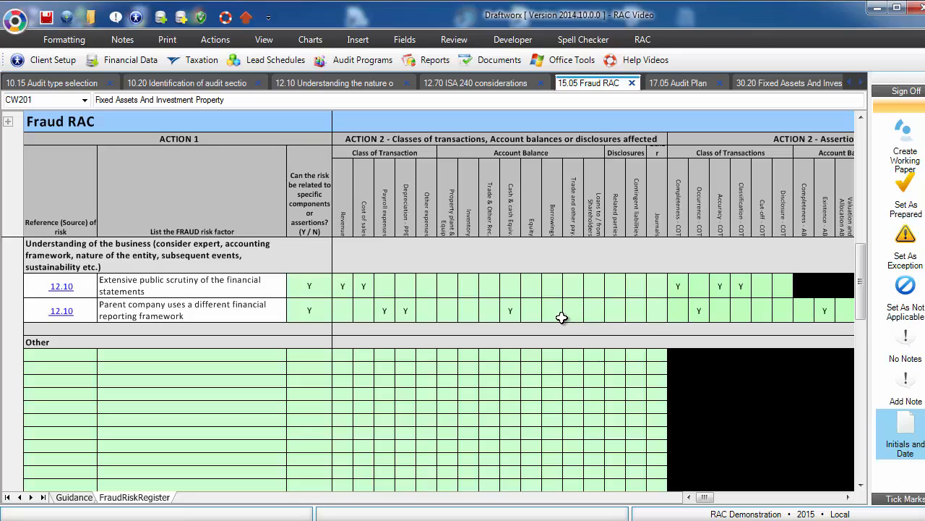
left_click(212, 315)
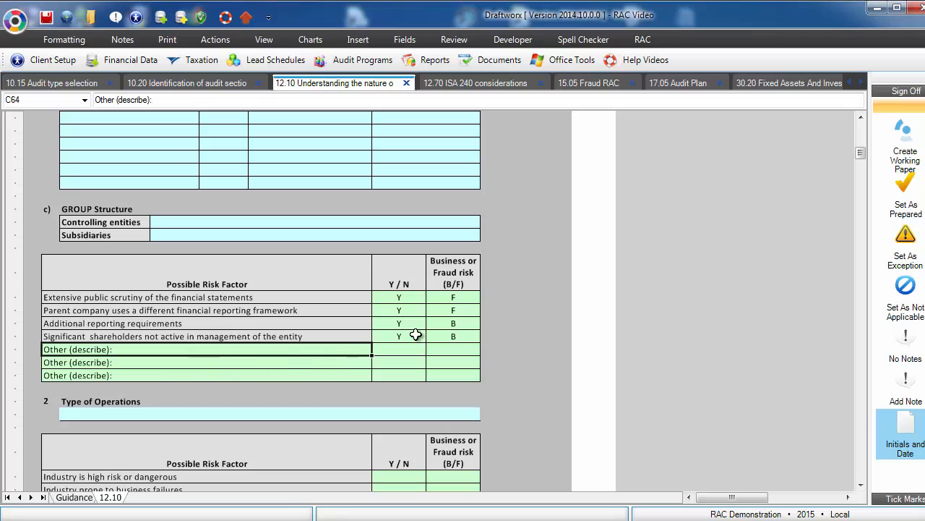
left_click(400, 311)
key("Delete")
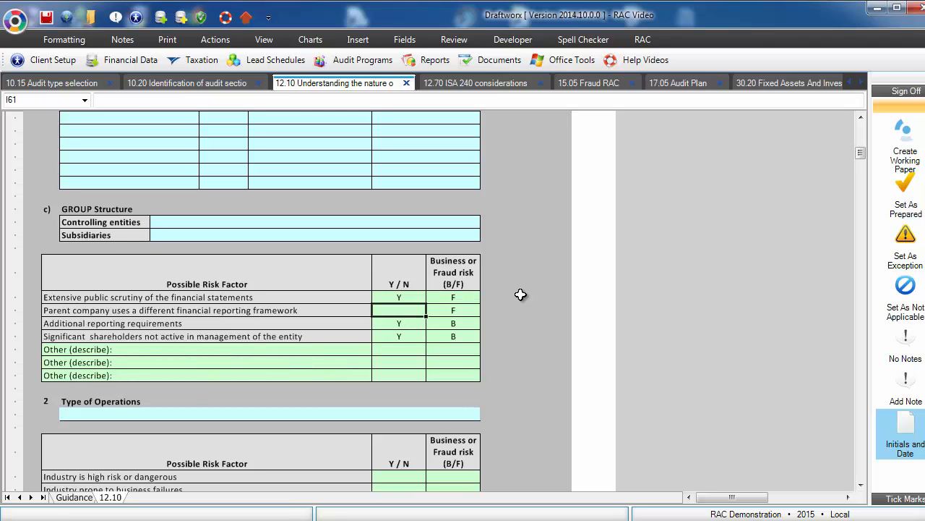
Step: Return to the Fraud RAC and check the 12.10 risk factor and the parent company framework risk under Prior year and deleted risks
key("Tab")
key("shift+Tab")
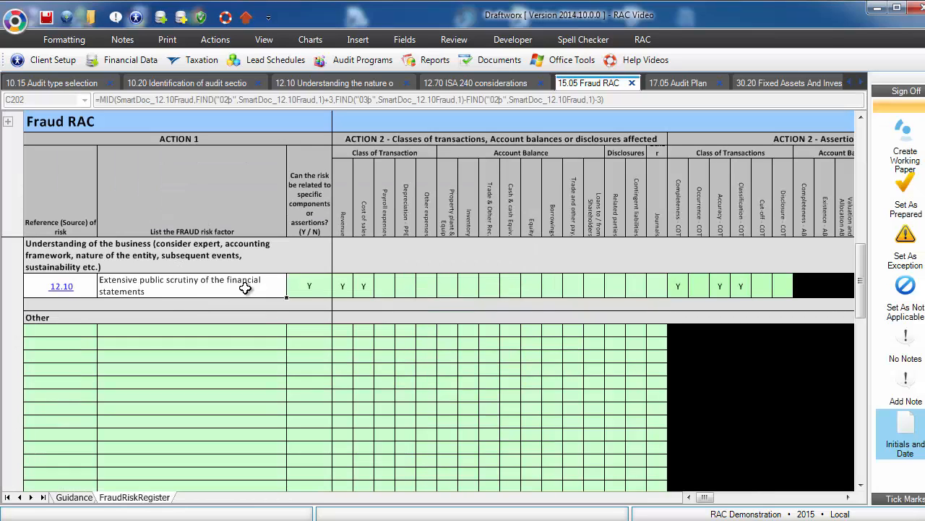
left_click(204, 290)
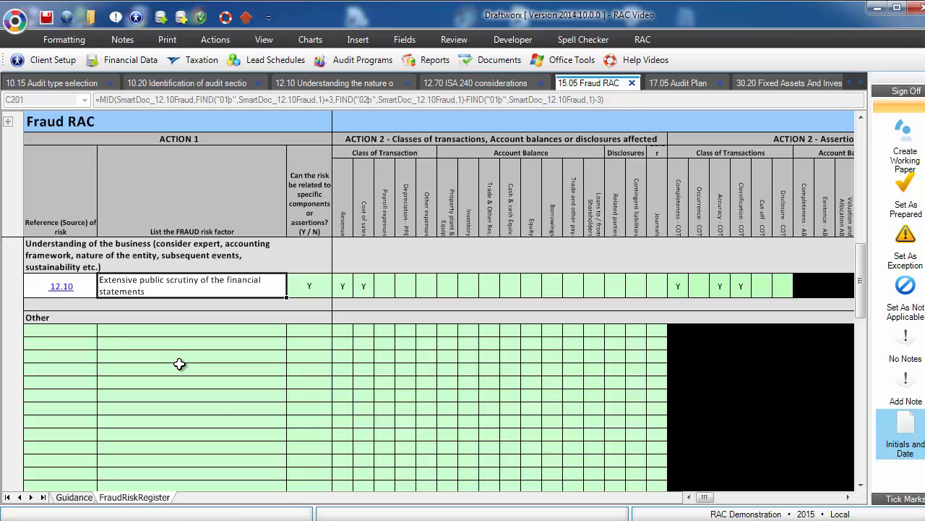
scroll(179, 364, "down", 6)
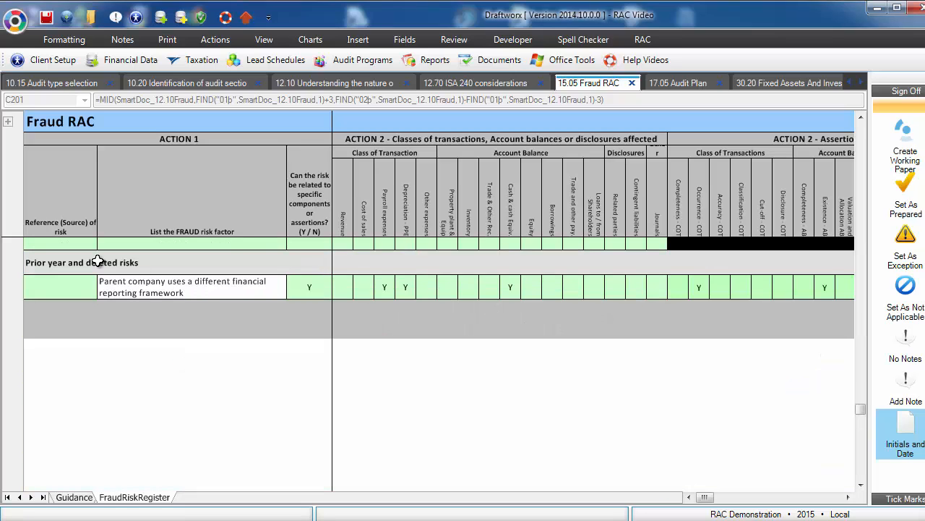
left_click(97, 261)
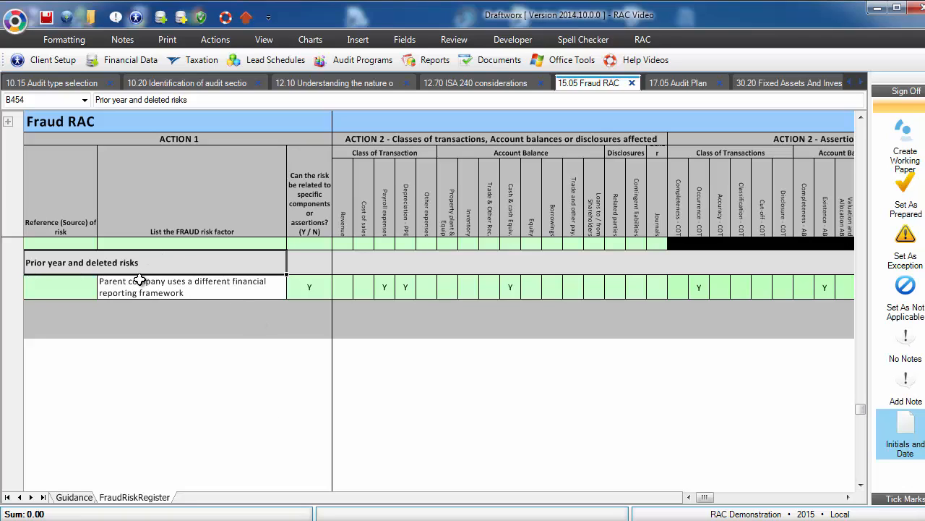
left_click(185, 288)
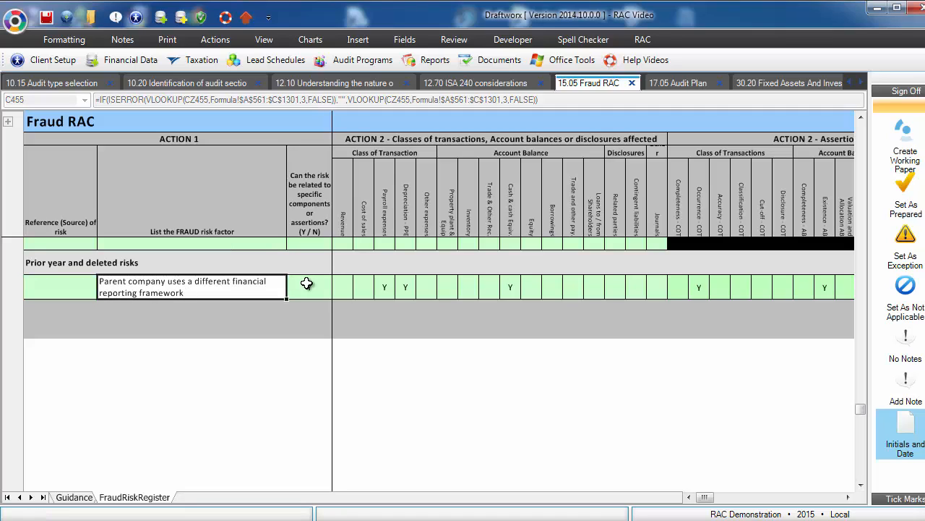
Step: Review the Action 2 class of transaction and account balance columns for the parent company framework risk
key("Right")
key("Right")
key("Right")
key("Right")
key("Right")
key("Right")
key("Right")
key("Right")
key("Right")
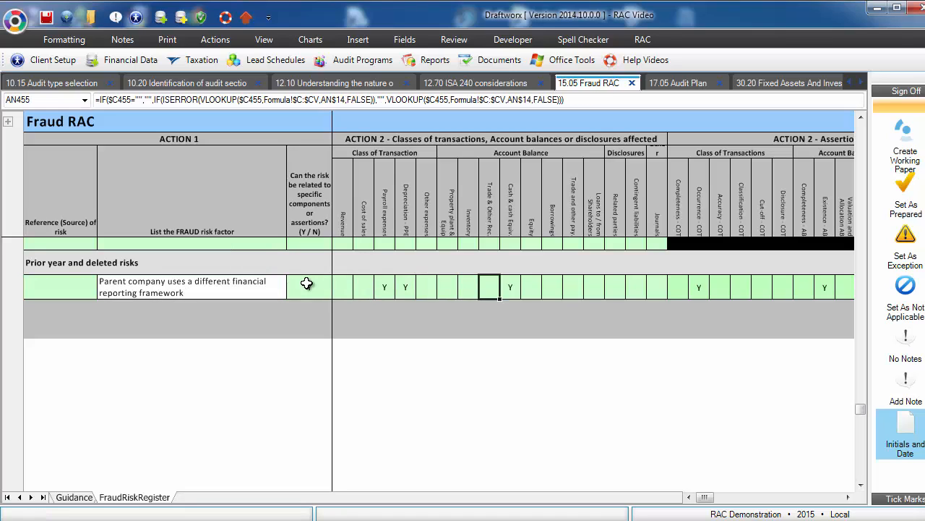
key("Left")
key("Left")
key("Left")
key("Right")
key("Right")
key("Right")
key("Right")
key("Right")
key("Right")
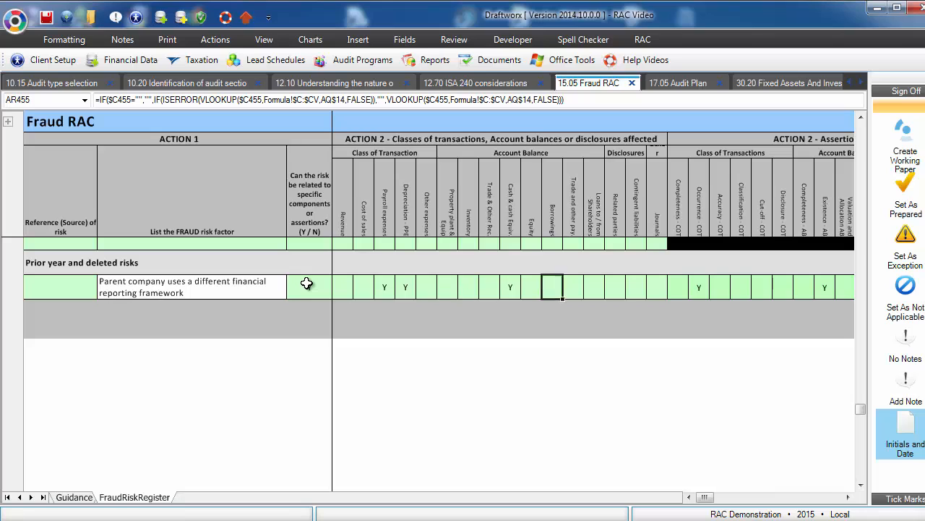
Step: Review the parent company framework risk's assertion, Action 3, Action 4 and Action 5 columns through to Delete risk
key("Right")
key("Right")
key("Right")
key("Right")
key("Right")
key("Right")
key("Right")
key("Right")
key("Right")
key("Right")
key("Right")
key("Right")
key("Right")
key("Right")
key("Right")
key("Right")
key("Right")
key("Right")
key("Right")
key("Right")
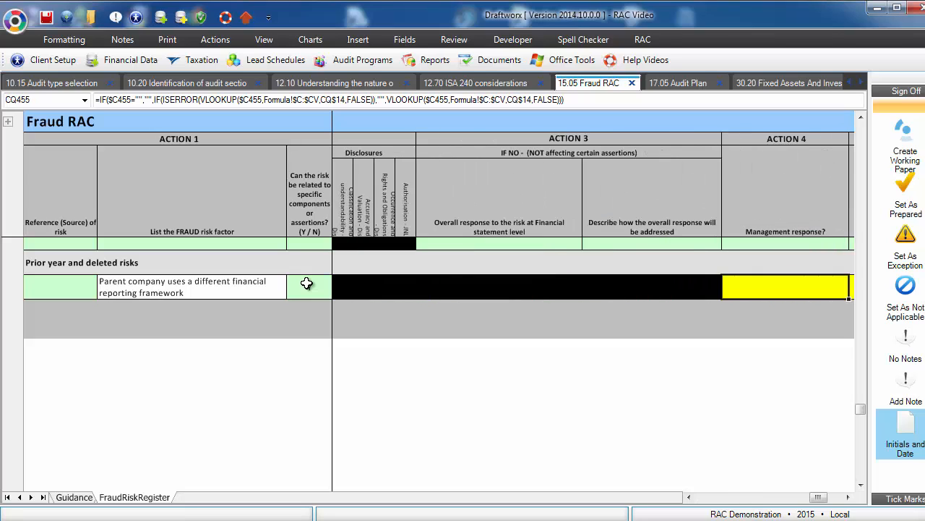
key("Right")
key("Right")
key("Right")
key("Right")
key("Right")
key("Right")
key("Right")
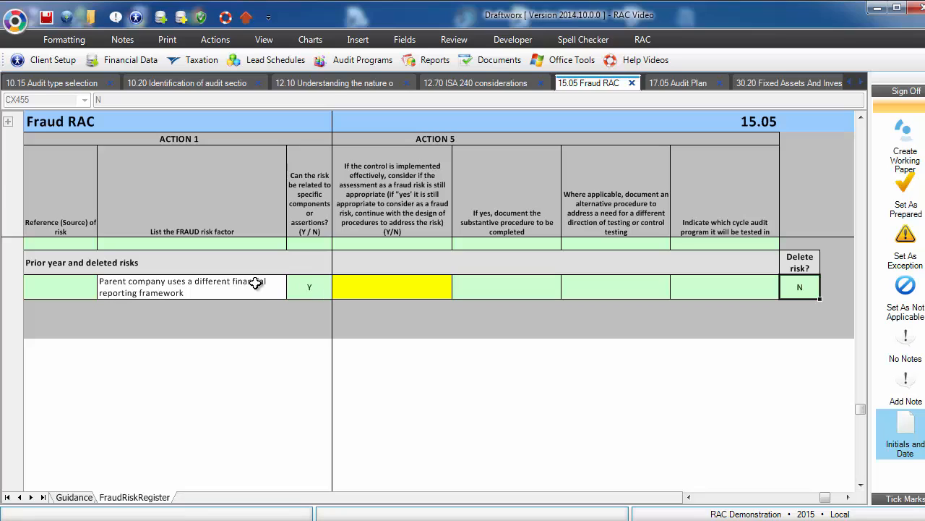
Step: Compare the parent company framework risk's retained row with the public scrutiny risk listed under Understanding of the business
left_click_drag(256, 283, 680, 283)
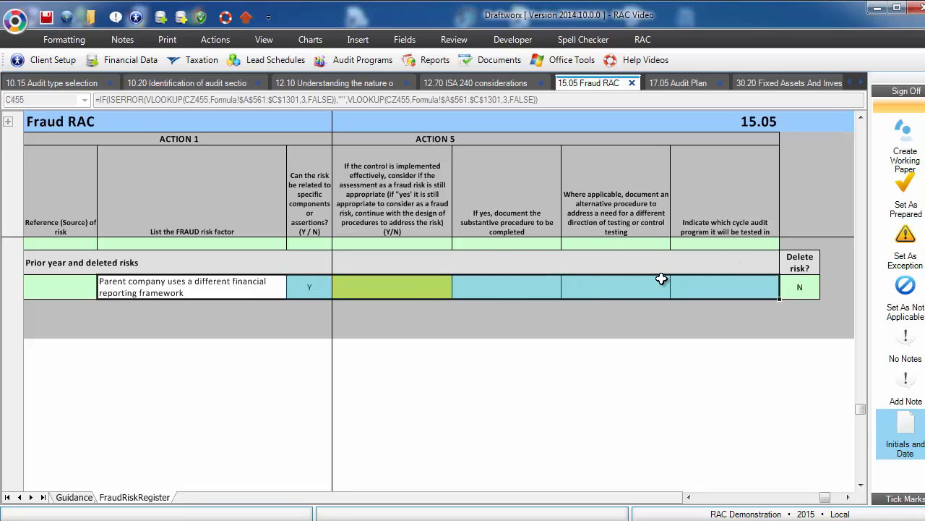
scroll(645, 302, "up", 7)
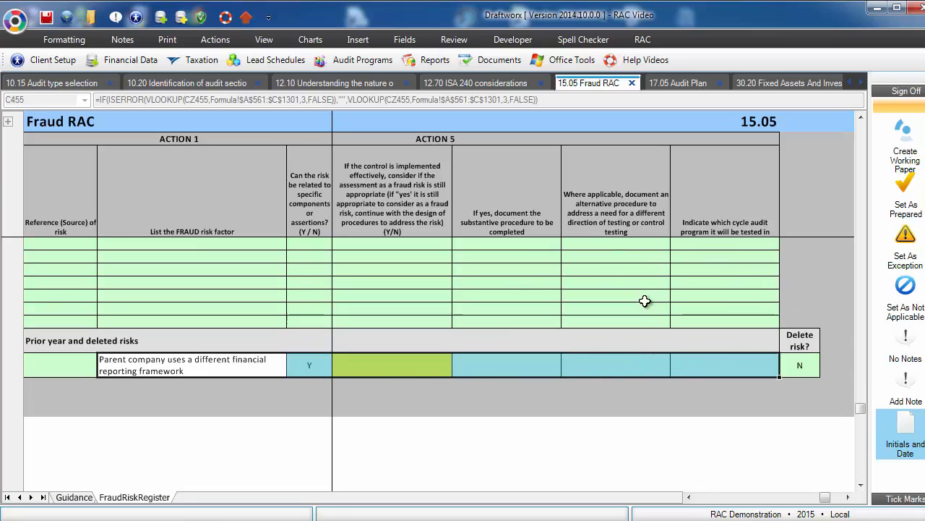
scroll(640, 316, "up", 10)
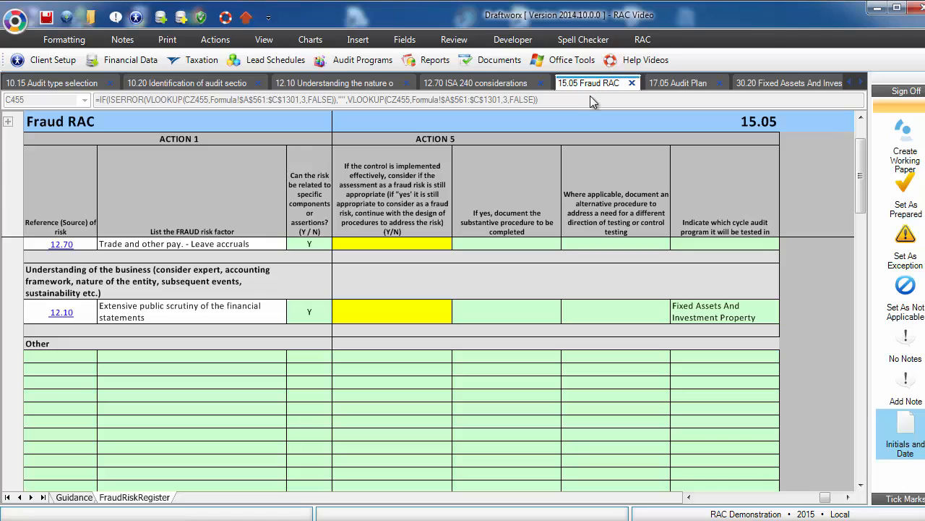
left_click(323, 311)
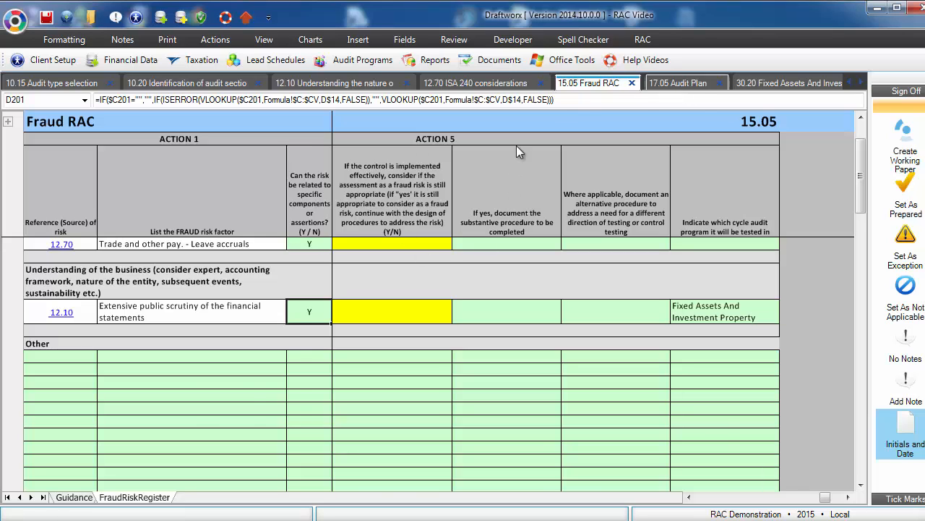
Step: Open the 17.05 Audit Plan and review the overall risk, controls reliance and substantive procedure answers for Property plant & Equip
left_click(679, 82)
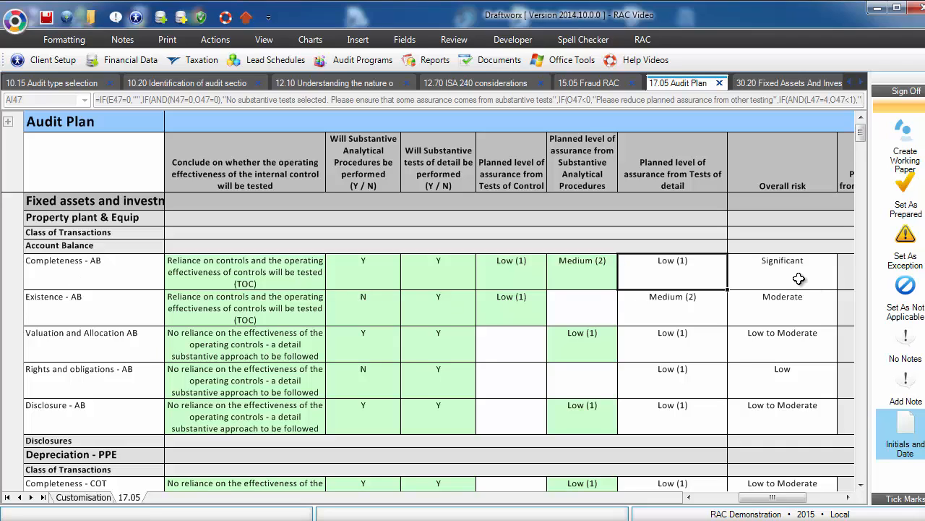
left_click_drag(796, 279, 798, 407)
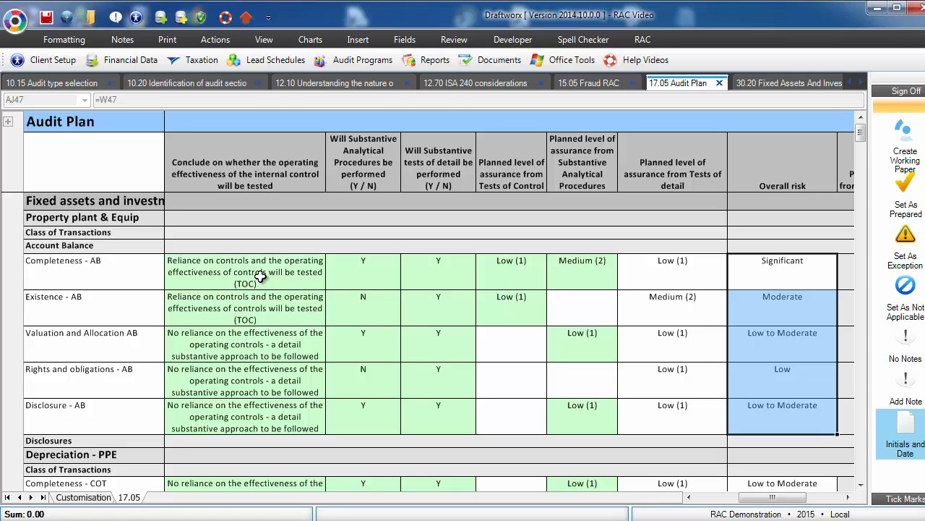
left_click_drag(261, 276, 263, 386)
left_click_drag(396, 274, 386, 416)
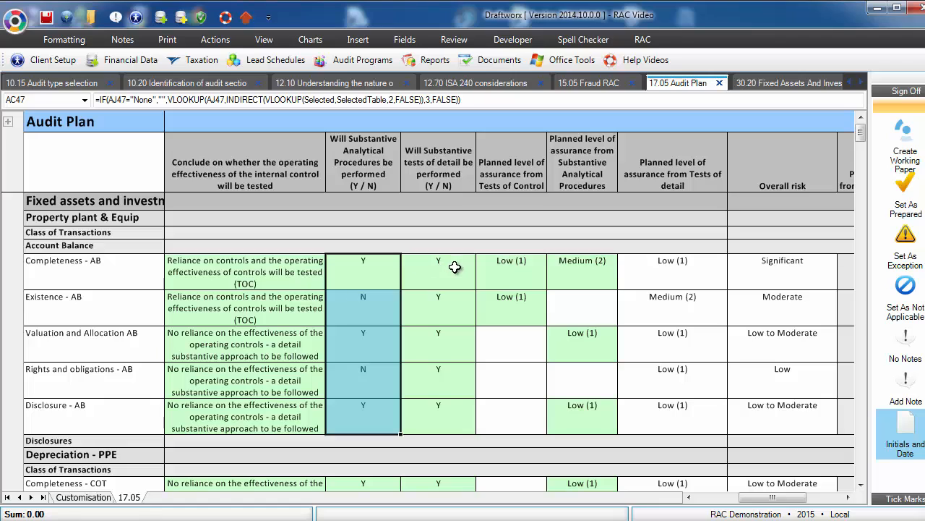
left_click_drag(455, 267, 448, 420)
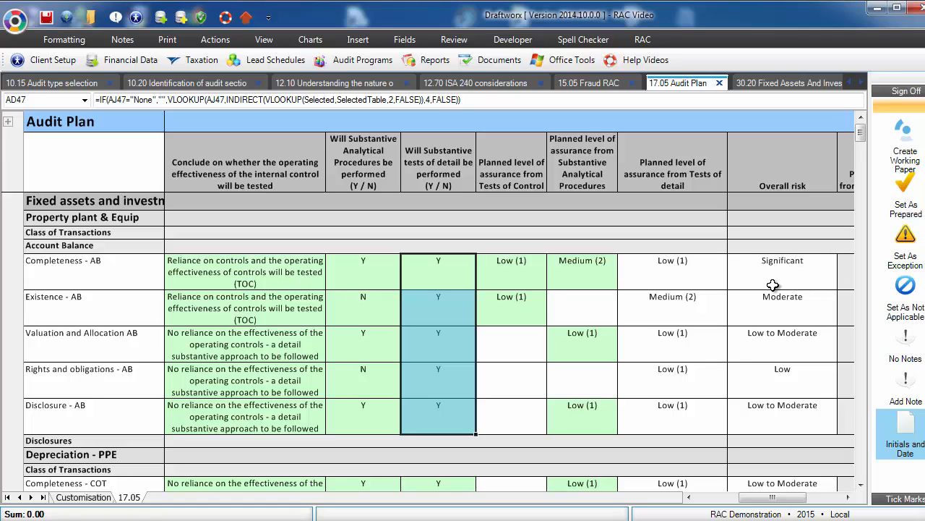
Step: Examine the planned assurance levels for the Completeness and Existence assertions, including the component's list of assertions
left_click(498, 268)
left_click(587, 271)
left_click(672, 275)
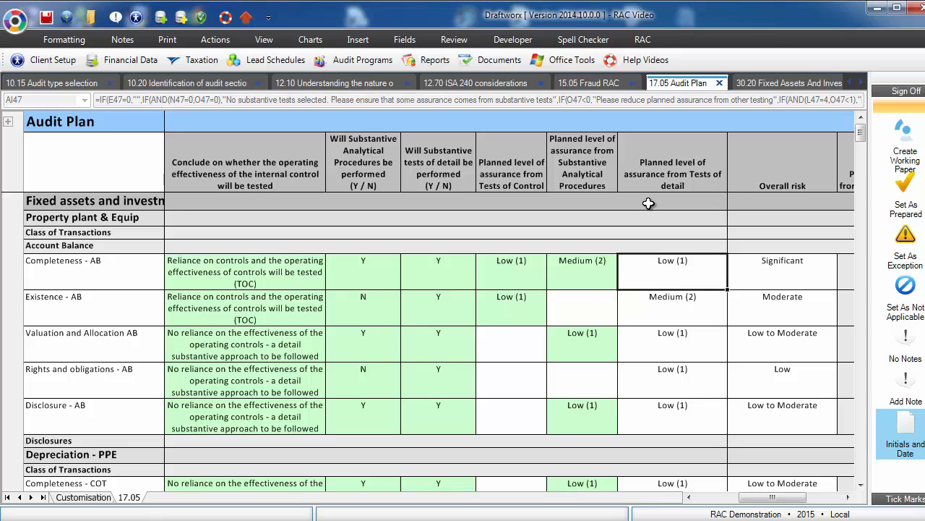
left_click(491, 303)
left_click(575, 306)
left_click(648, 306)
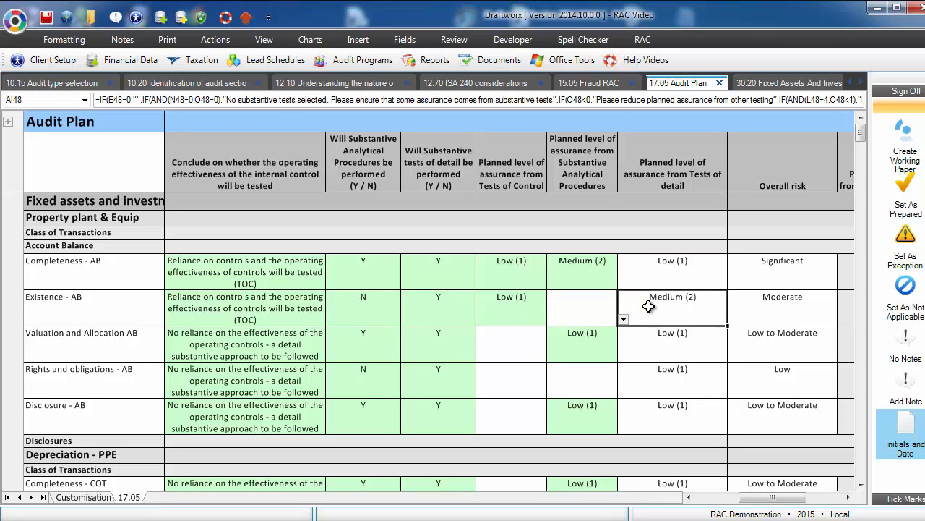
left_click_drag(117, 232, 99, 408)
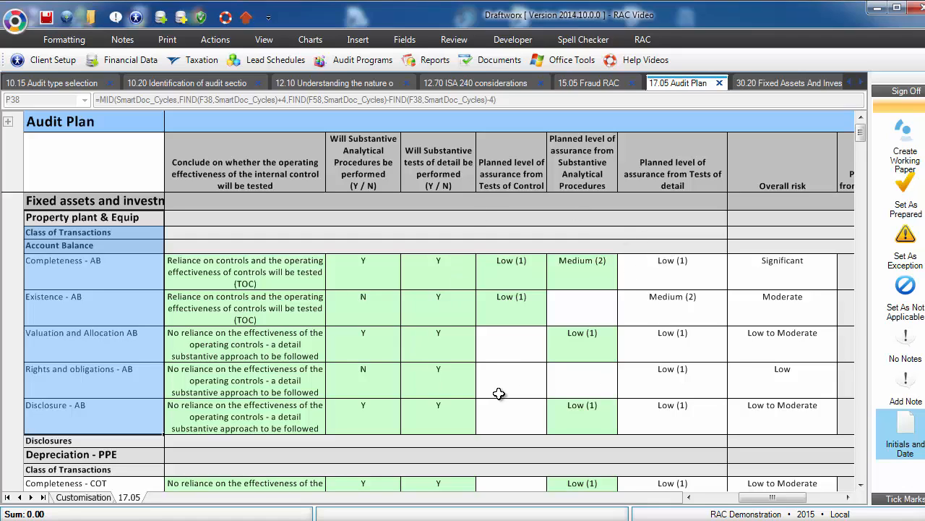
Step: Check the Customised per risk level defaults on the Customisation sheet against the Property plant & Equip assertions in 17.05
left_click(93, 498)
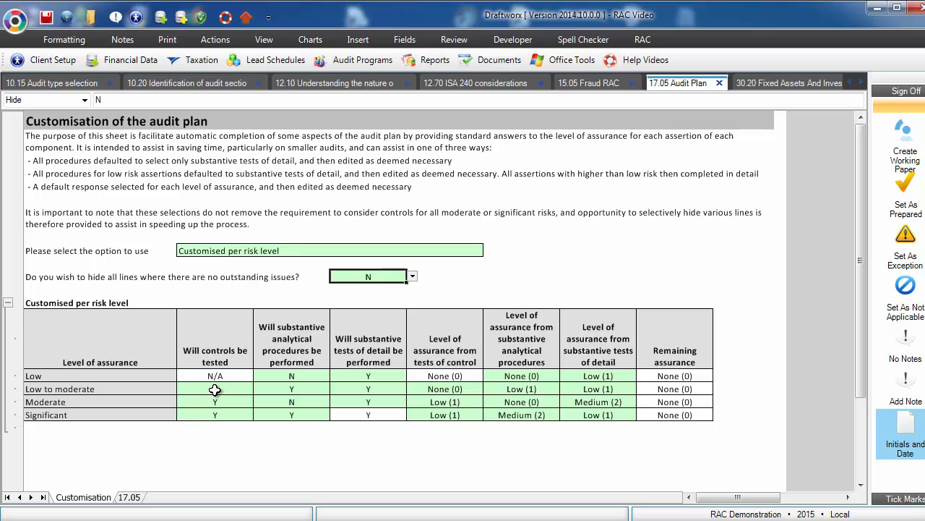
left_click(352, 380)
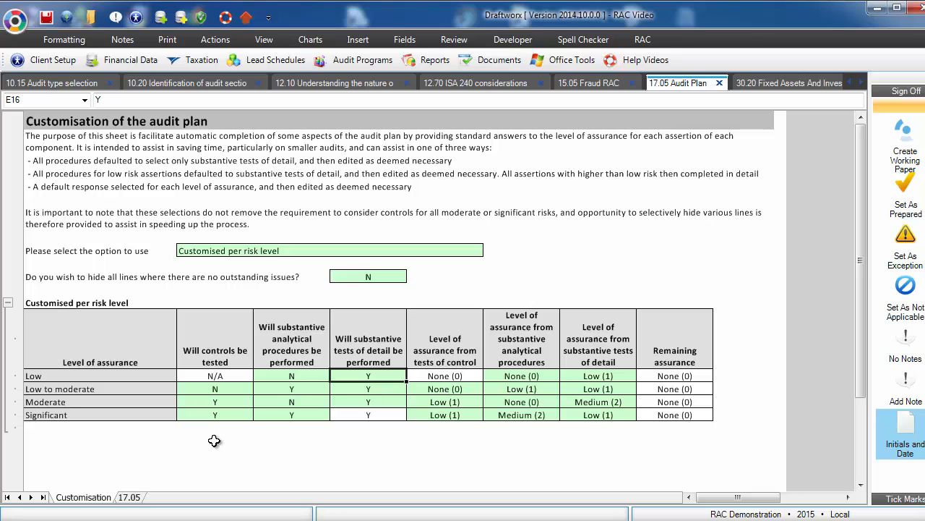
left_click(130, 498)
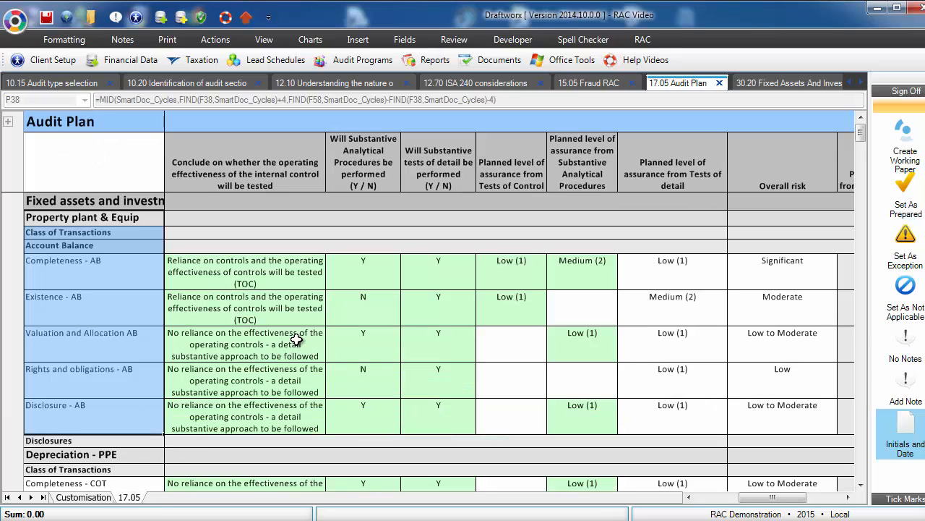
left_click(374, 284)
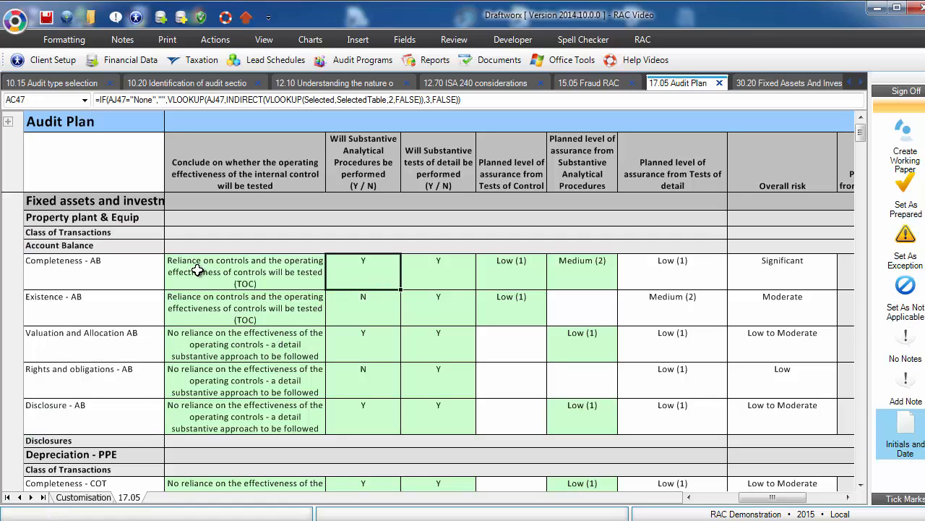
left_click(109, 274)
left_click(104, 307)
left_click(104, 346)
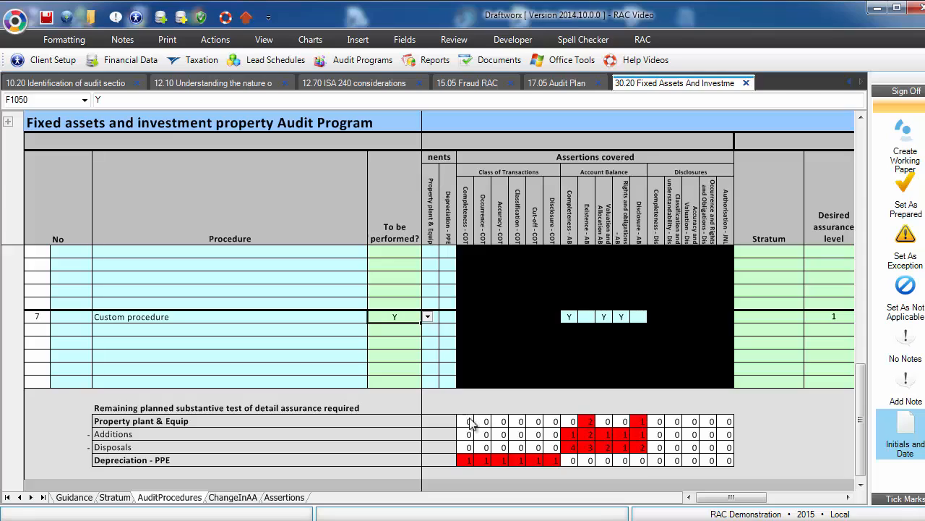
Step: In the 30.20 Fixed Assets audit program, examine the remaining planned substantive test of detail assurance by component, stratum and assertion
left_click_drag(469, 421, 728, 461)
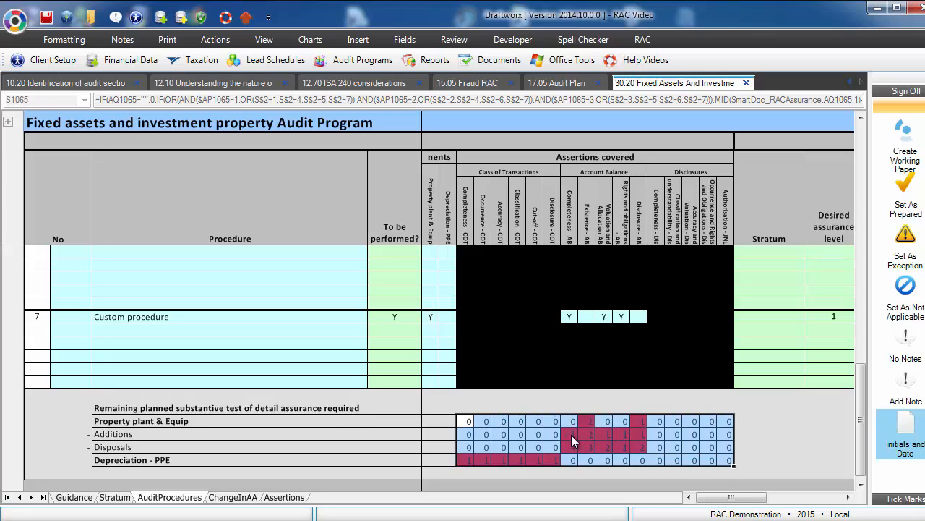
left_click(326, 422)
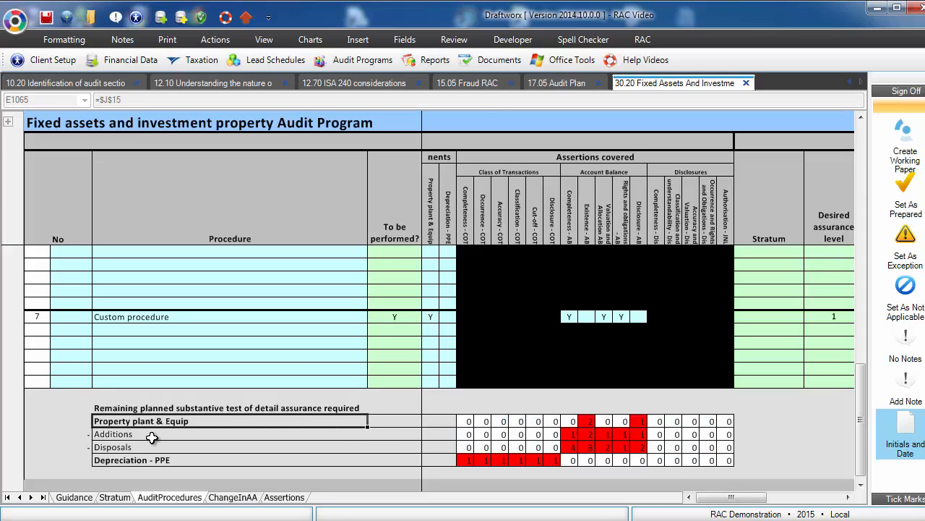
left_click_drag(152, 438, 150, 444)
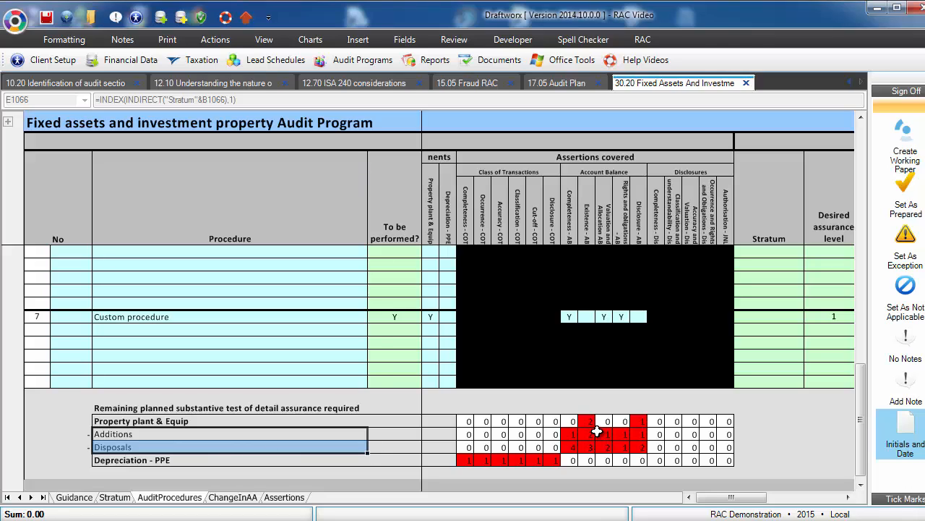
left_click_drag(472, 422, 728, 463)
left_click_drag(571, 206, 564, 449)
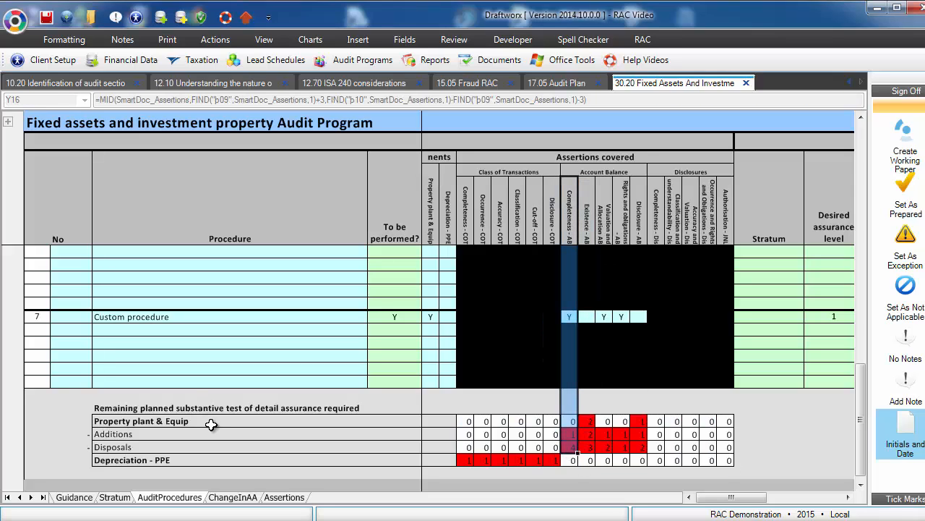
left_click_drag(208, 421, 699, 427)
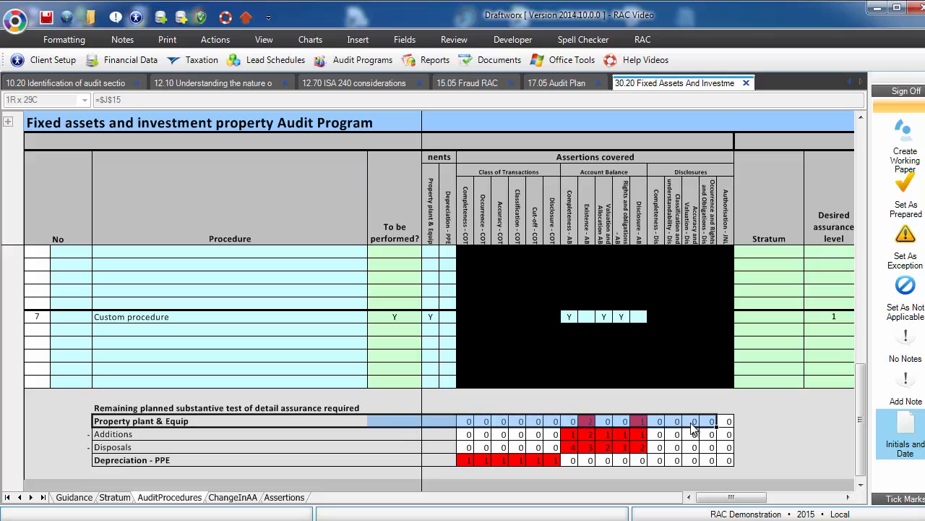
Step: Review the listed substantive test of details procedures, from Measurement after recognition through Depreciation to the custom procedure rows
left_click(188, 321)
scroll(188, 320, "up", 5)
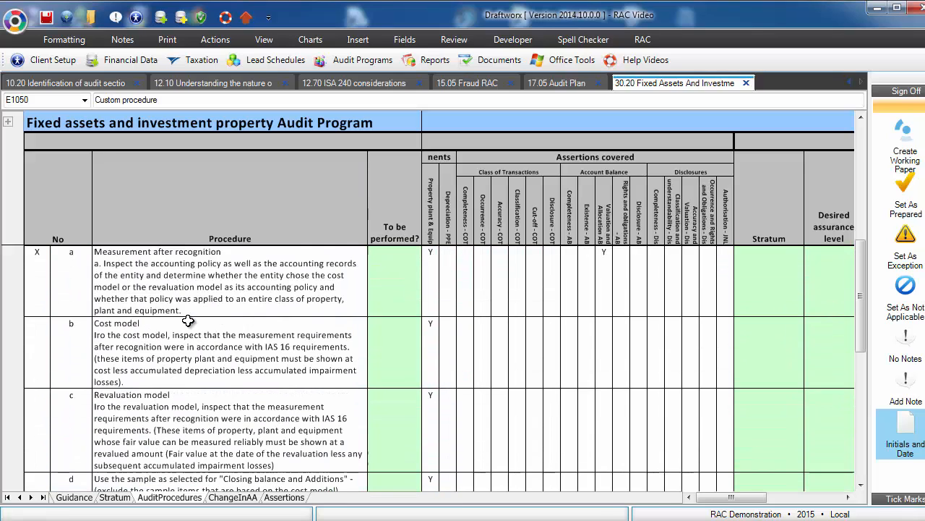
left_click(172, 298)
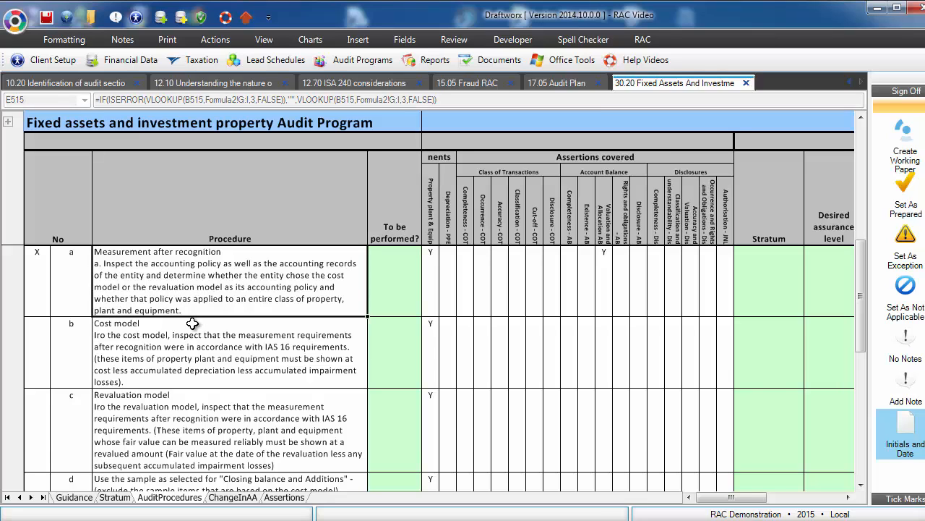
scroll(194, 323, "down", 3)
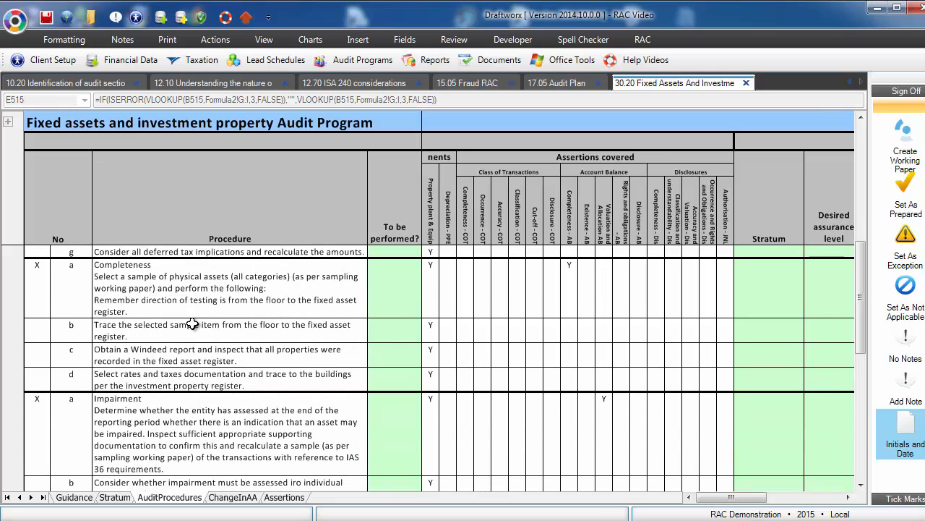
scroll(193, 324, "down", 9)
scroll(193, 324, "down", 3)
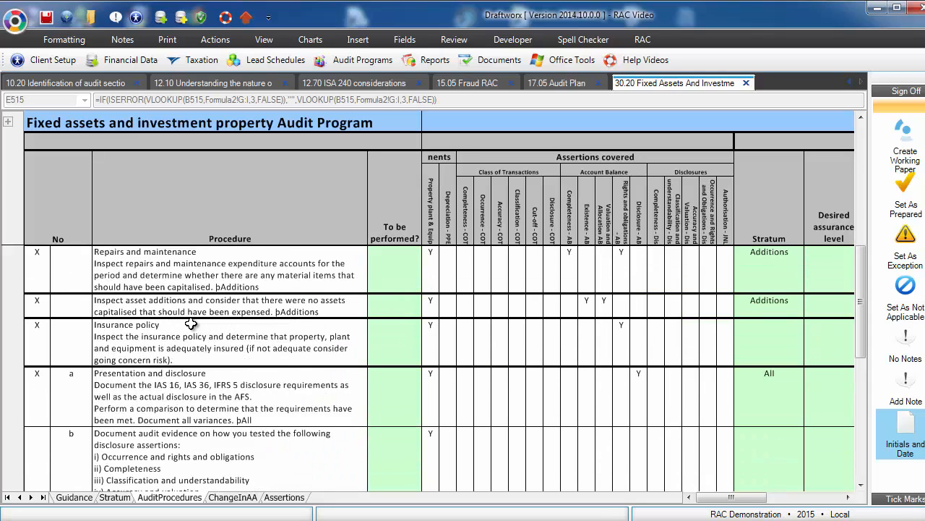
scroll(191, 324, "down", 9)
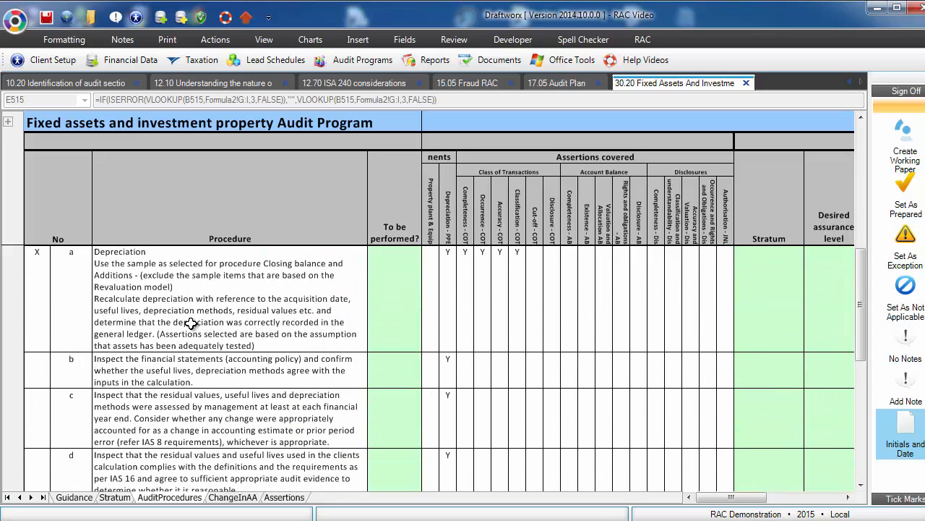
scroll(191, 323, "down", 6)
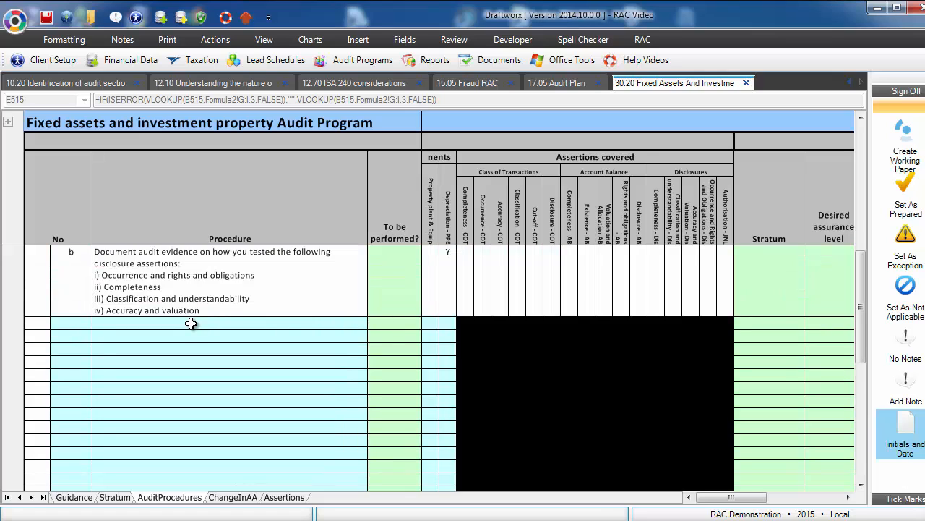
scroll(190, 324, "down", 3)
scroll(191, 324, "down", 3)
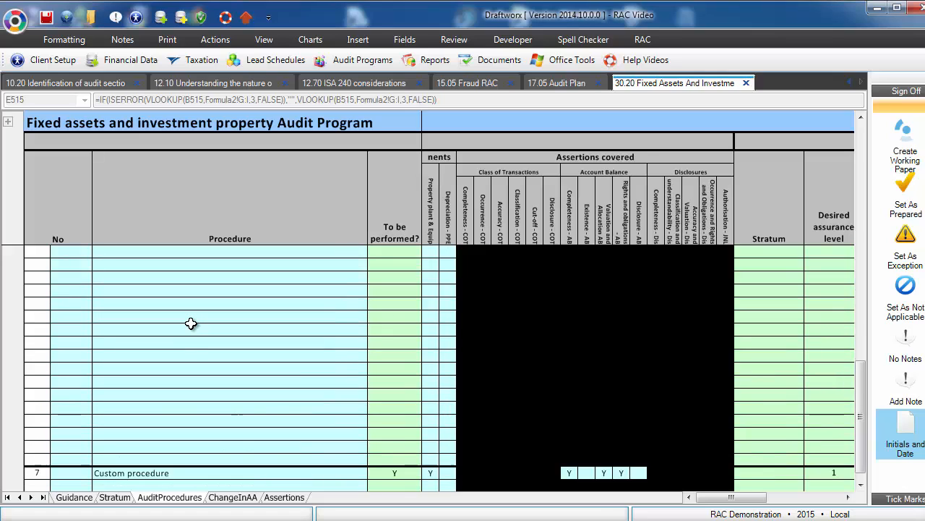
scroll(129, 407, "down", 2)
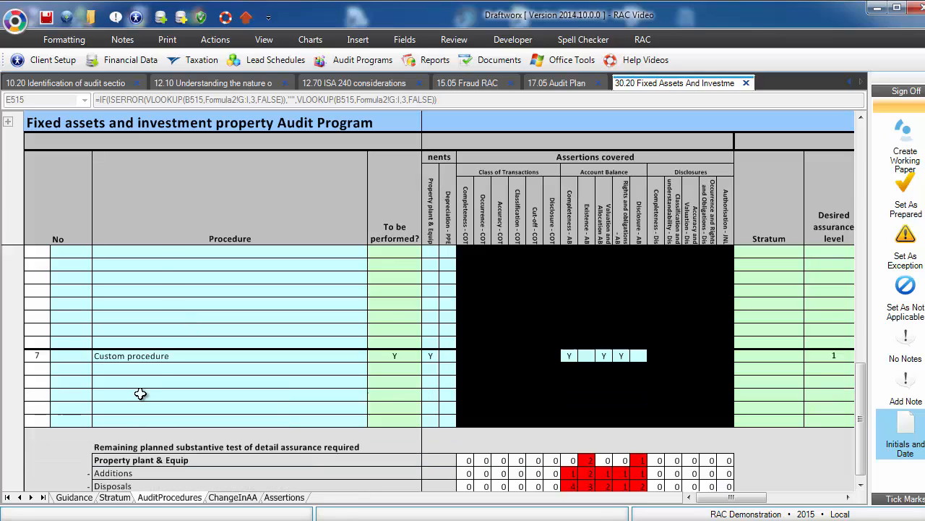
left_click_drag(118, 316, 372, 355)
left_click(210, 263)
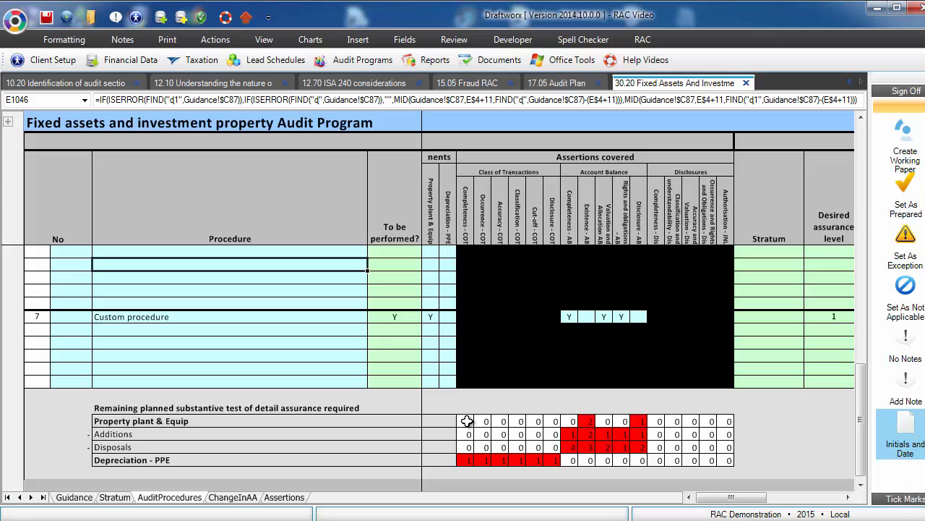
Step: Assign the custom procedure to the Depreciation - PPE component with Y
left_click(448, 317)
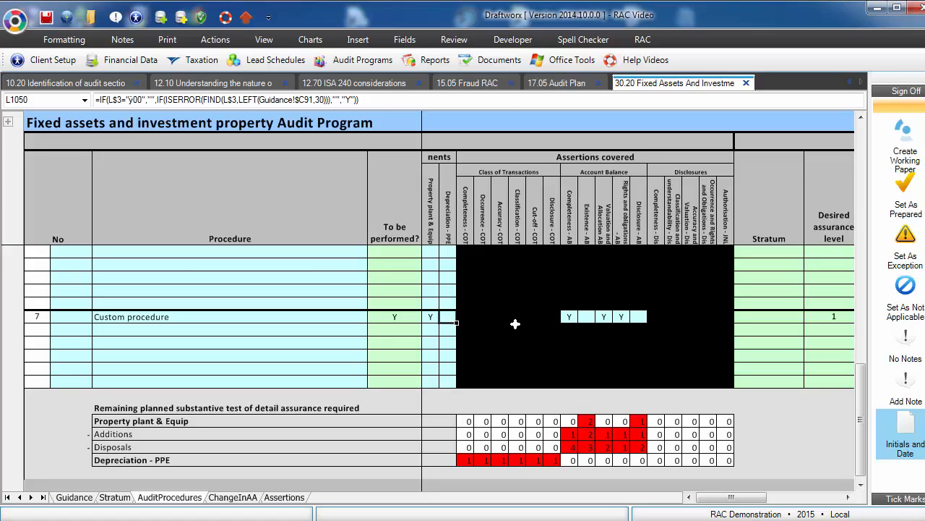
key("Left")
key("Left")
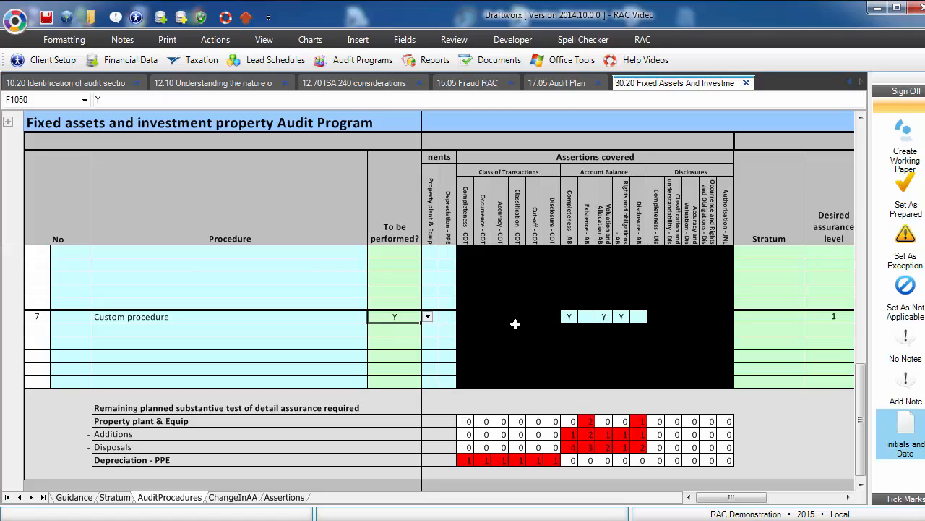
key("Right")
key("Right")
type("y")
key("Right")
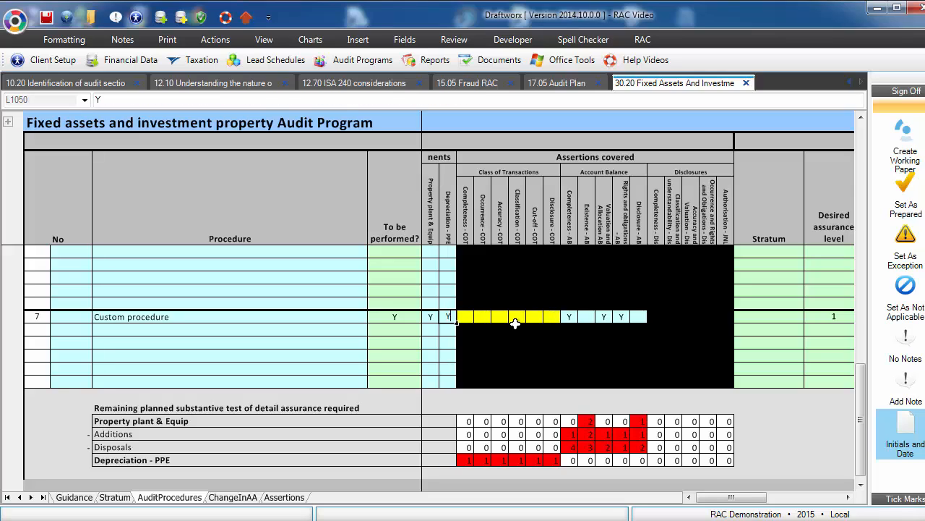
Step: Mark all Class of Transactions assertions, from Completeness to Disclosure, with Y for the custom procedure
type("y")
key("Right")
key("y")
key("Right")
key("y")
key("Right")
key("y")
key("Right")
key("y")
key("Right")
key("y")
key("Right")
key("Right")
key("Right")
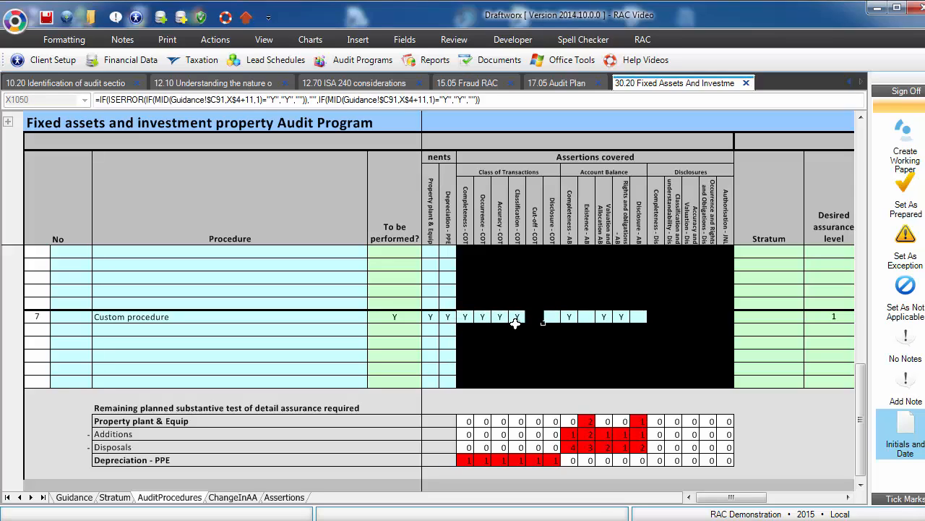
key("Left")
type("y")
Step: Mark the unanswered Existence and Disclosure account balance assertions with Y for the custom procedure
key("Right")
key("Right")
key("Right")
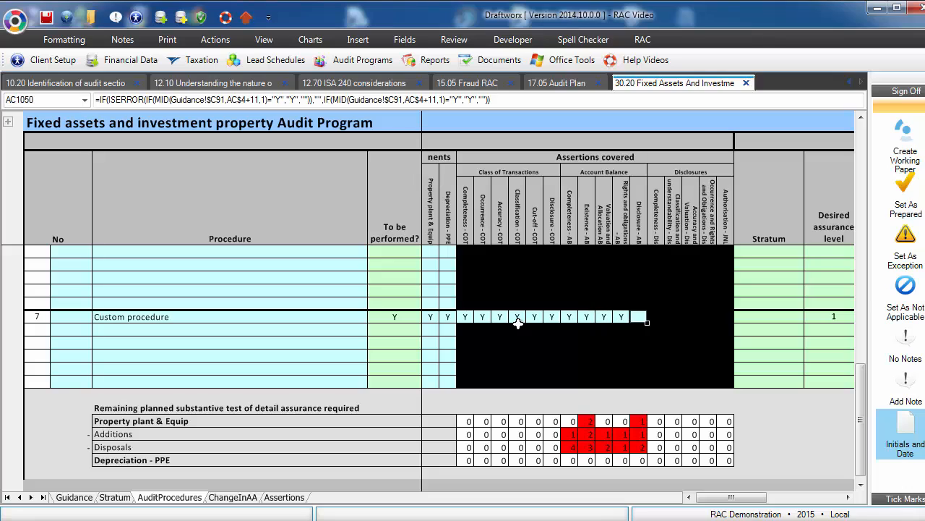
type("y")
key("Right")
key("Right")
key("Right")
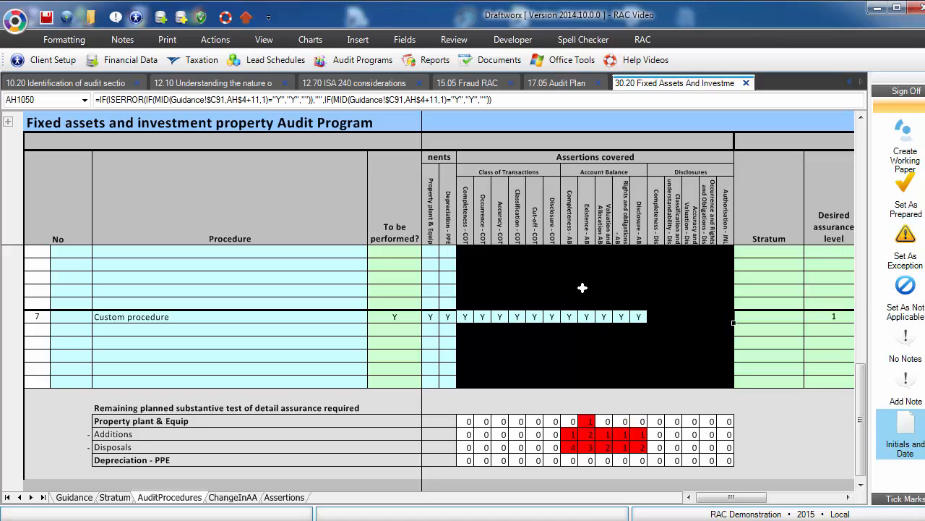
Step: Set the custom procedure's stratum to All and its desired assurance level to 4
left_click(779, 331)
left_click(777, 318)
left_click(810, 317)
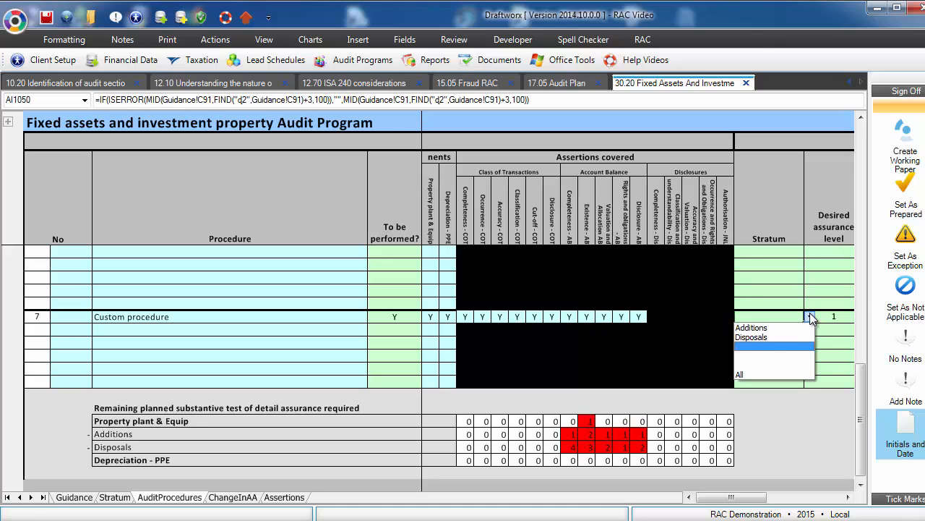
left_click(741, 372)
left_click(837, 316)
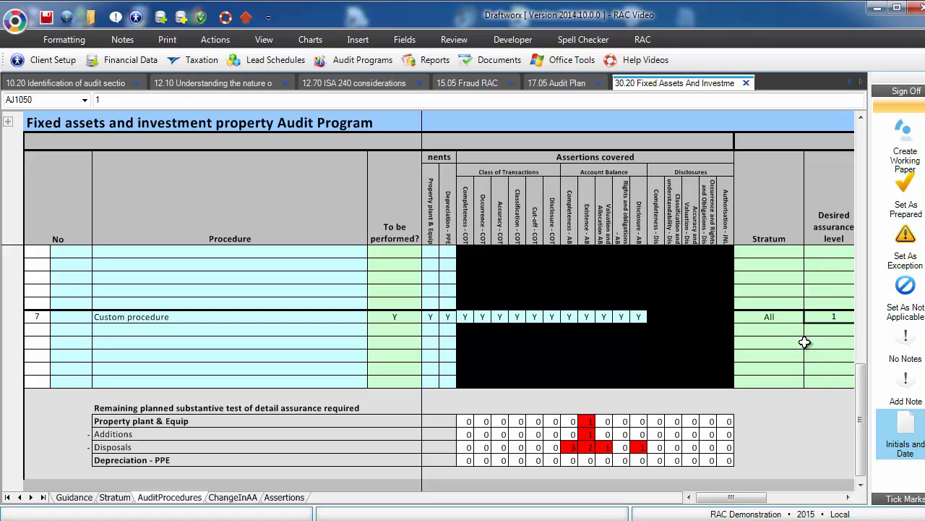
type("4")
key("Return")
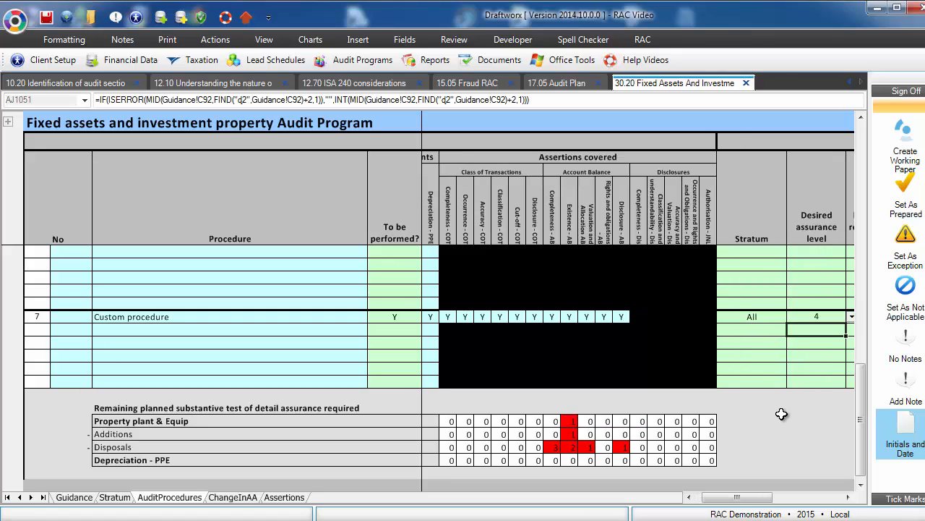
key("Up")
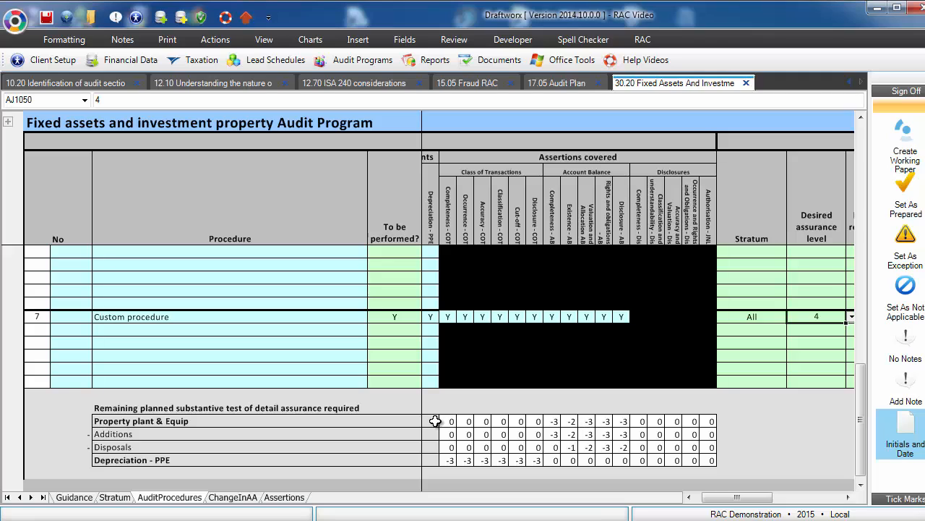
Step: Examine the remaining planned assurance required for tests of detail, substantive analytical procedures and controls
left_click_drag(451, 421, 700, 456)
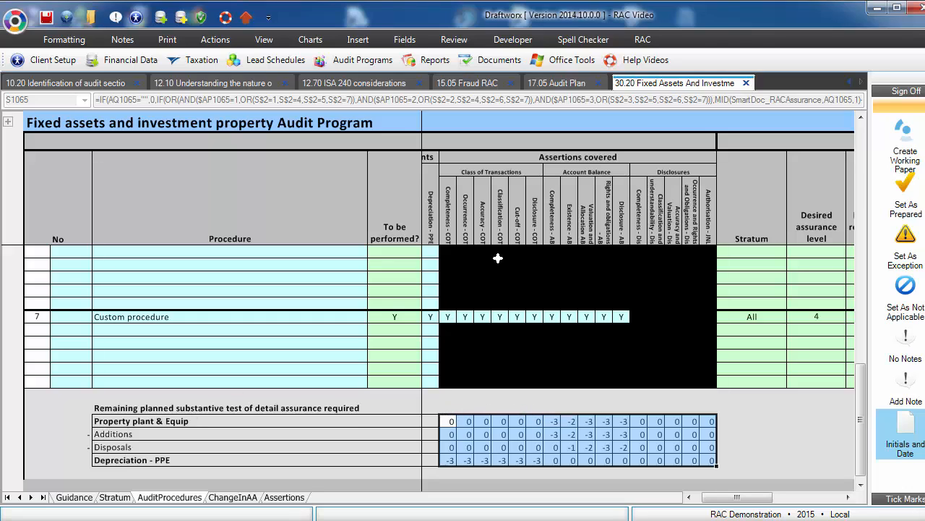
left_click(125, 411)
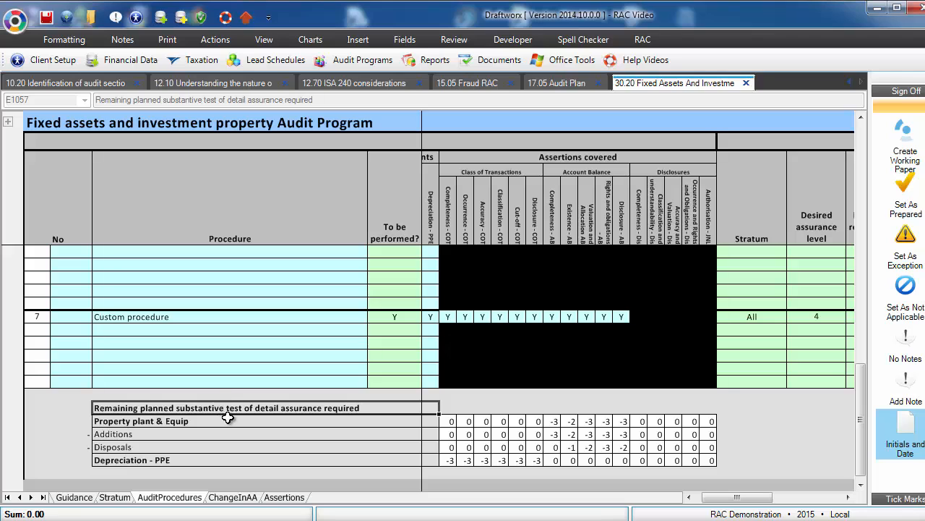
scroll(228, 418, "down", 15)
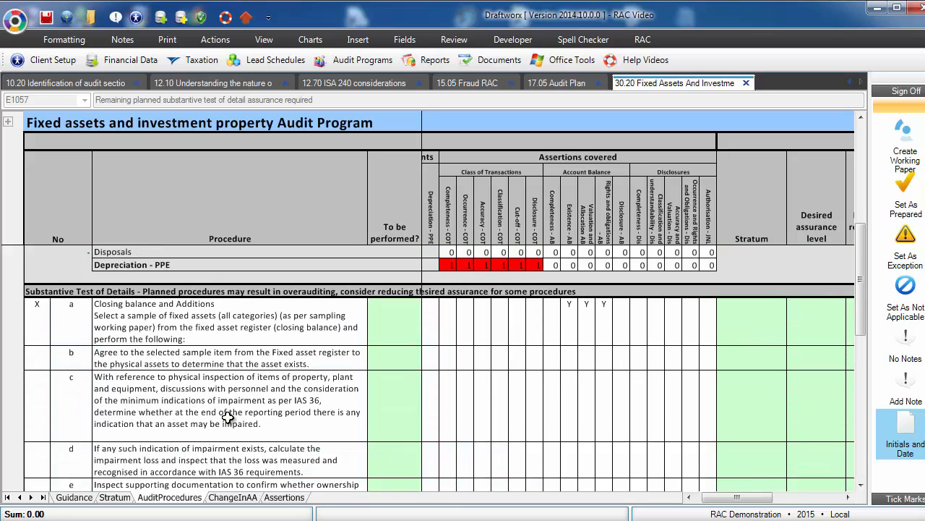
scroll(228, 418, "down", 2)
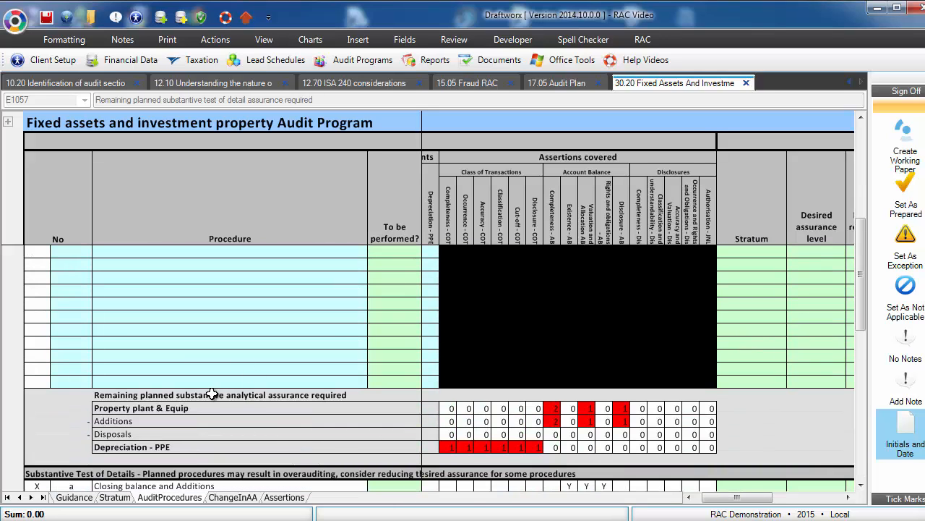
left_click_drag(212, 394, 700, 449)
scroll(395, 367, "up", 15)
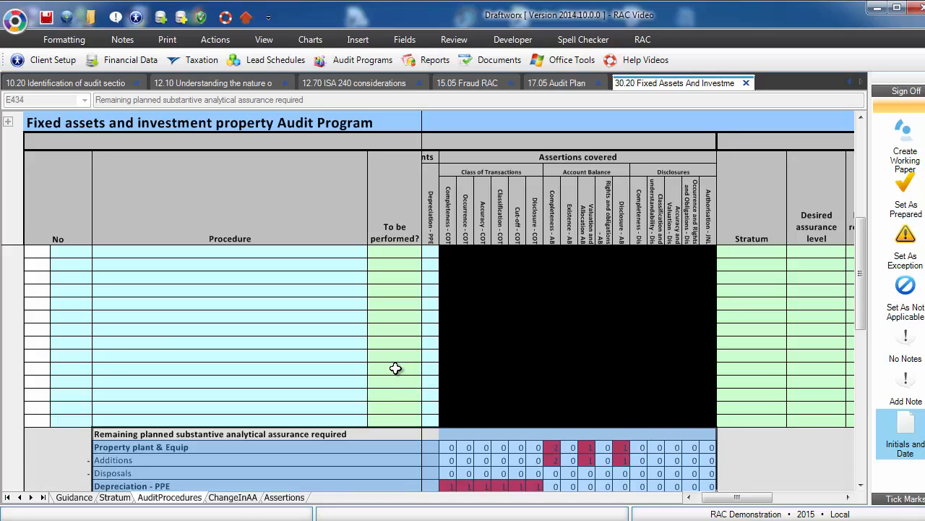
scroll(347, 396, "down", 10)
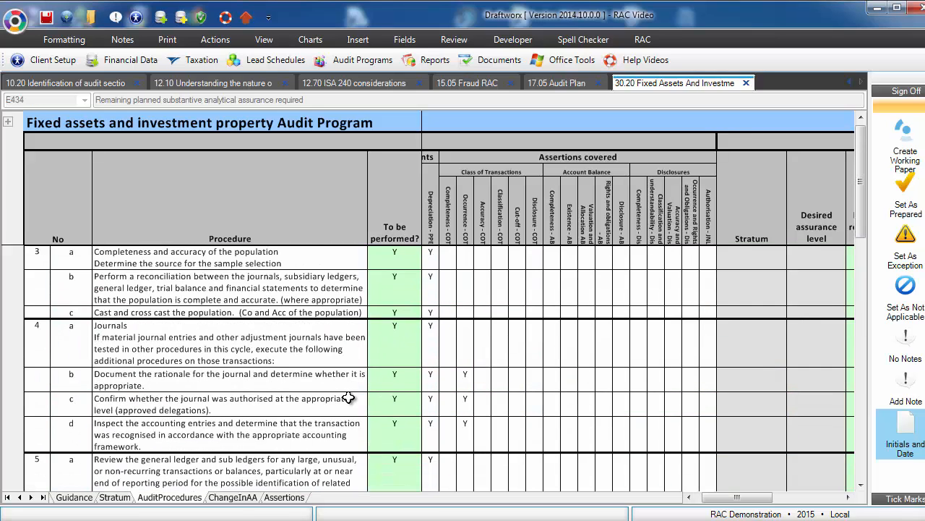
left_click_drag(386, 397, 716, 444)
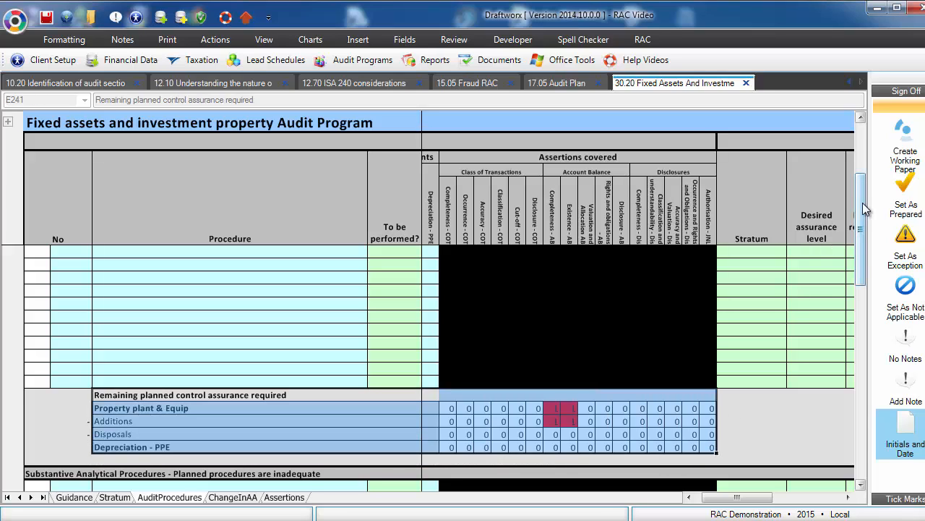
Step: Examine the Action 4 audit conclusions and the remark on whether the program's planning complies with the audit plan
left_click_drag(863, 204, 859, 426)
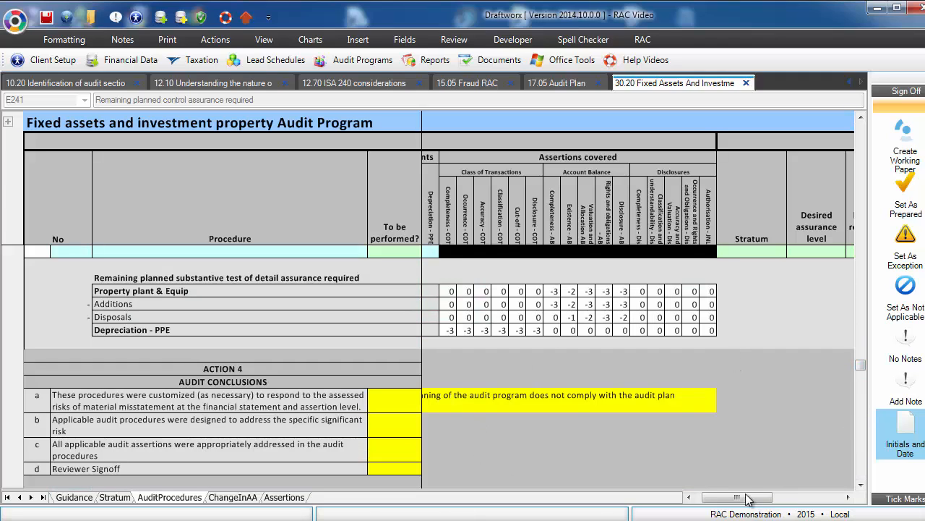
left_click(692, 497)
left_click(582, 406)
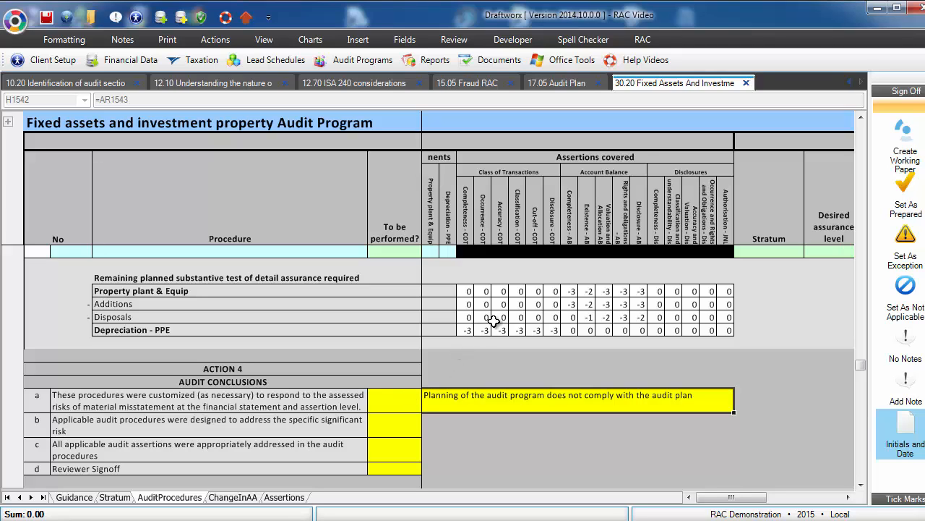
Step: Review the custom procedure's row across its components, assertions, stratum and desired assurance level
scroll(482, 294, "up", 2)
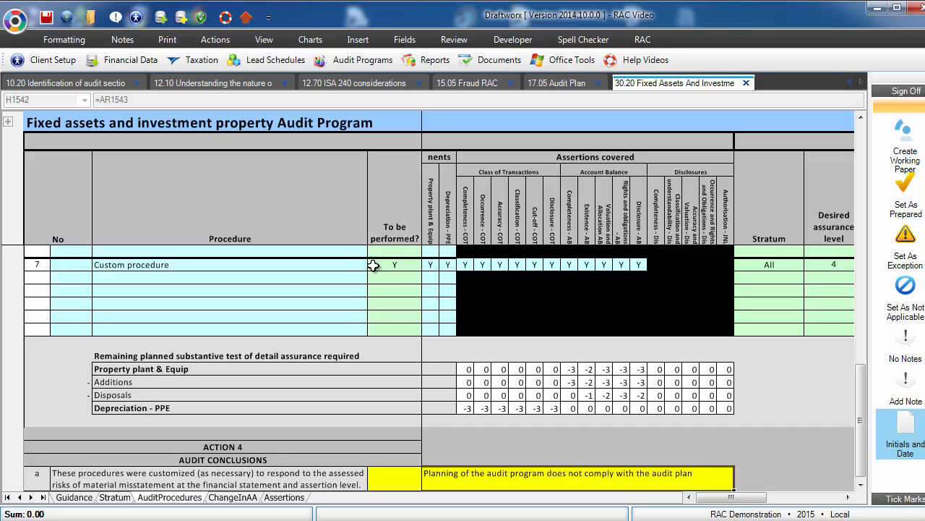
left_click(206, 262)
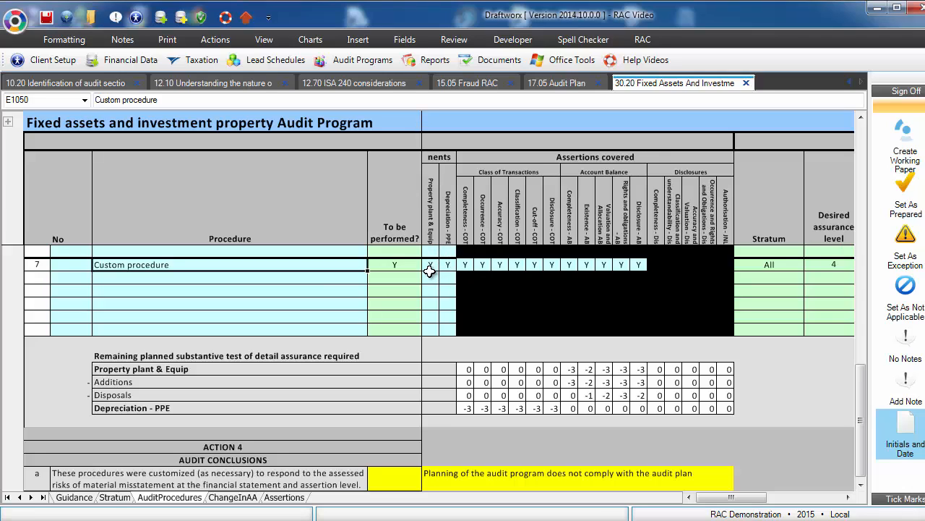
left_click_drag(431, 264, 446, 285)
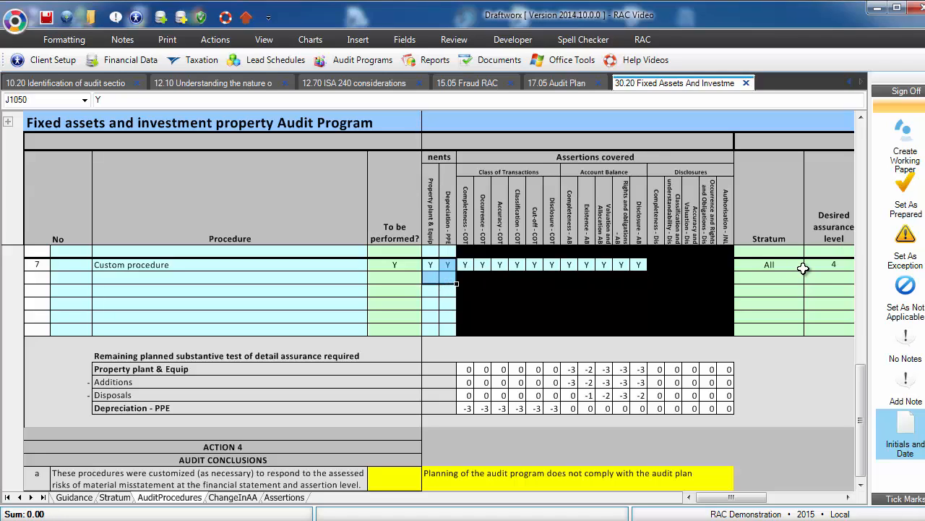
left_click_drag(815, 265, 164, 267)
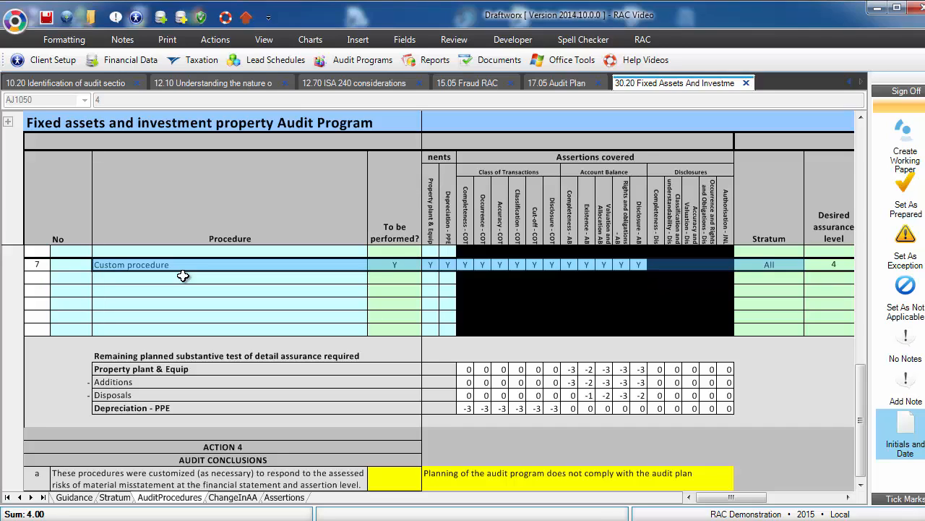
left_click(826, 267)
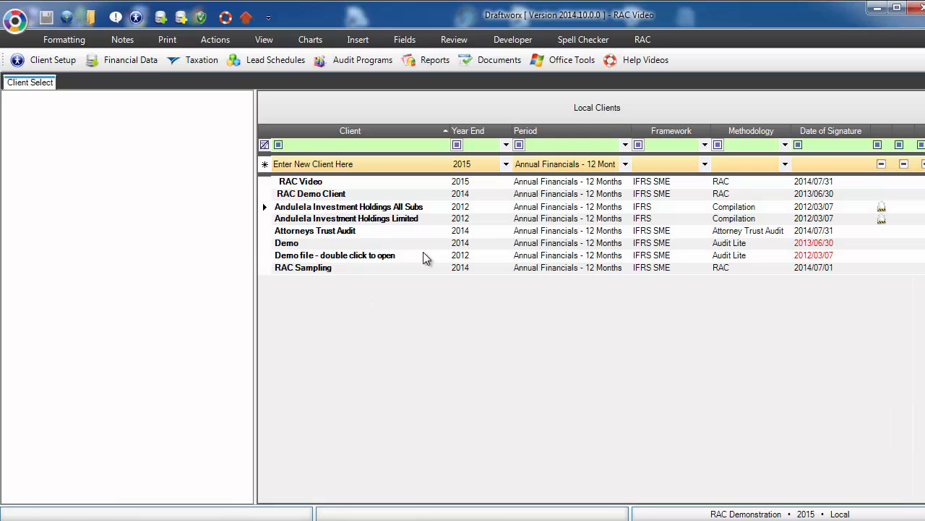
Step: Select the RAC Video client in the local clients list and display the general help, client and template options
left_click(264, 185)
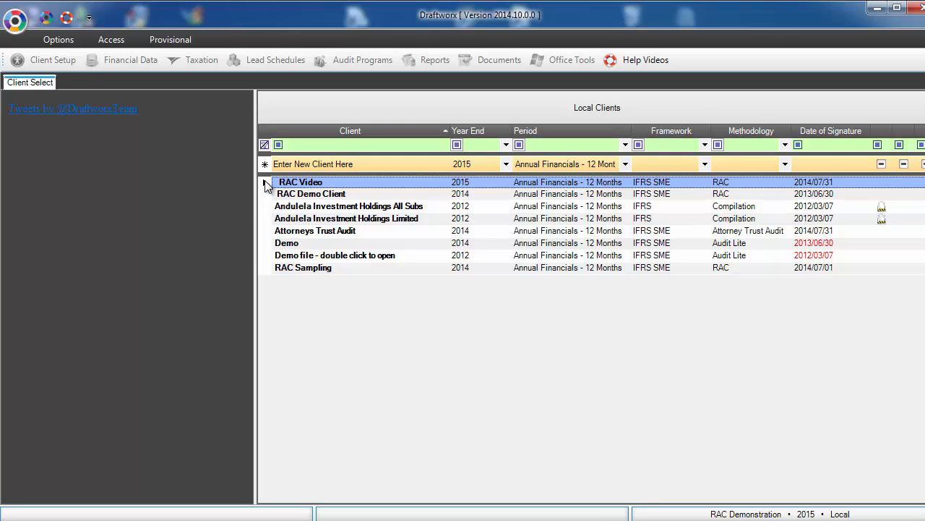
left_click(50, 41)
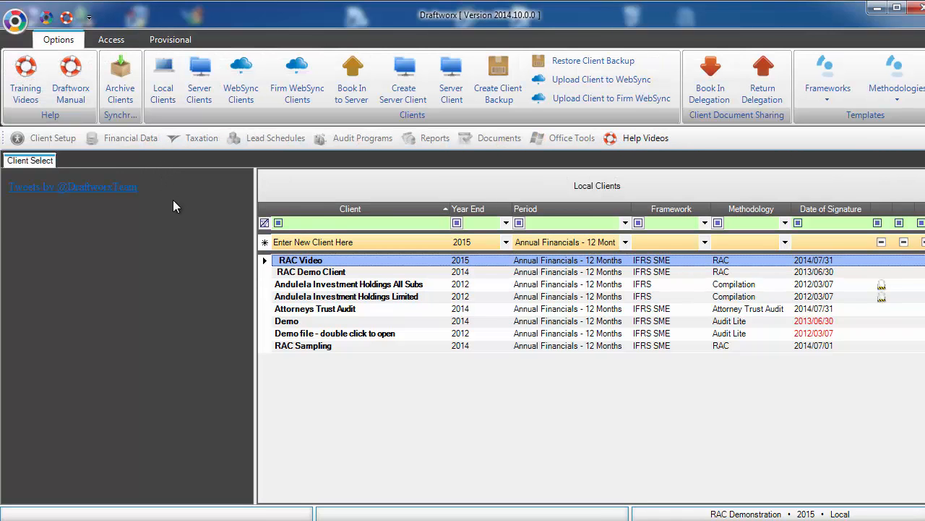
Step: Upload the RAC Video client to WebSync and display the WebSync clients list
left_click(615, 81)
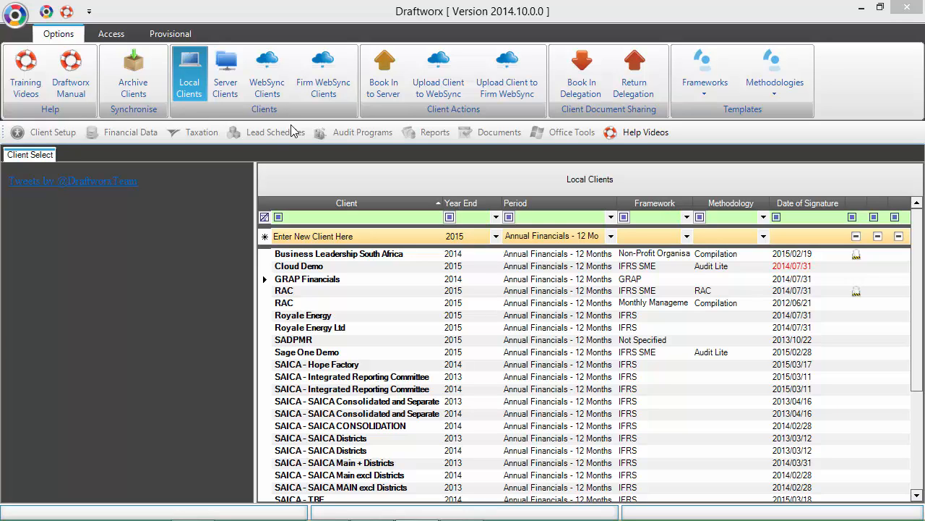
left_click(263, 85)
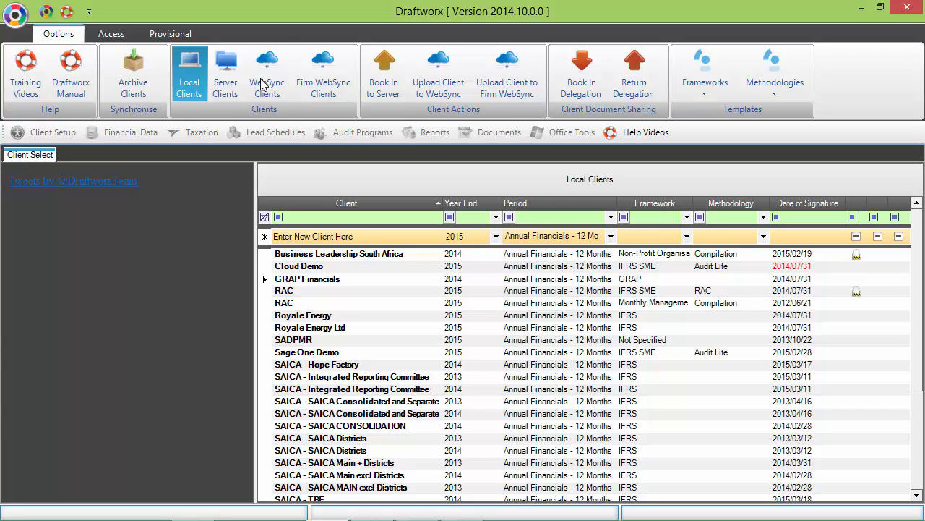
left_click(263, 84)
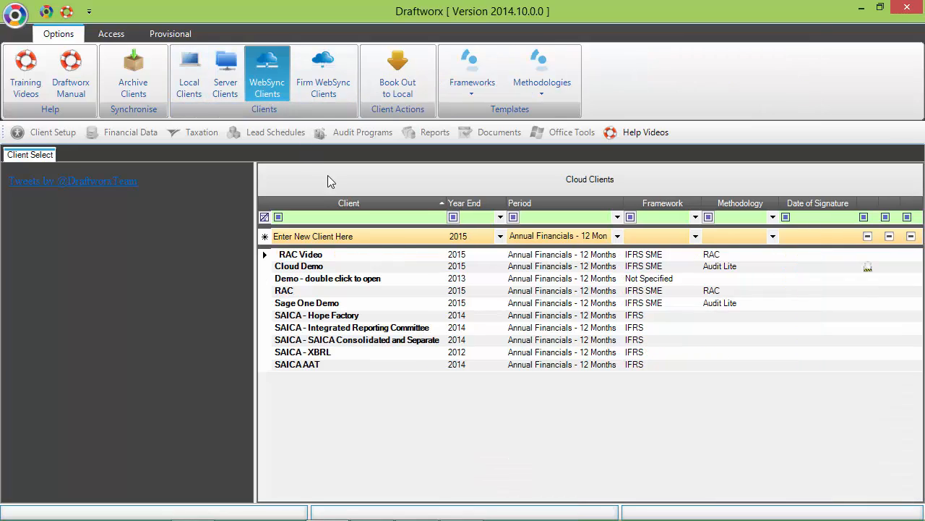
Step: Open the RAC Video client from the cloud clients and display its Working Trial Balance
left_click(316, 267)
left_click(303, 259)
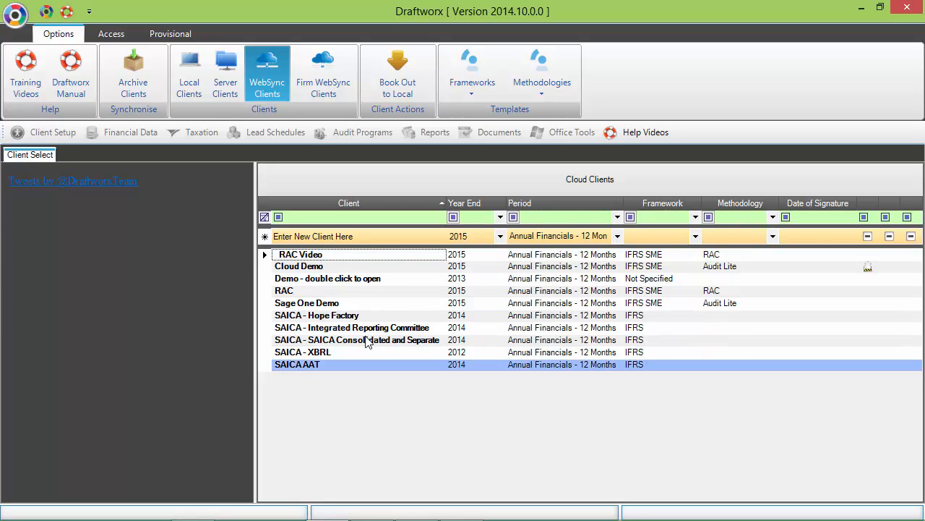
left_click(263, 256)
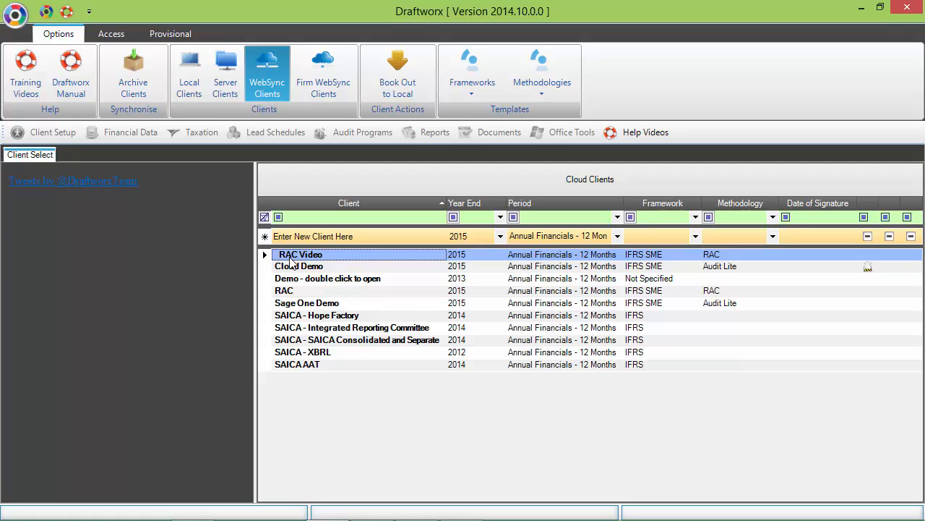
double_click(292, 264)
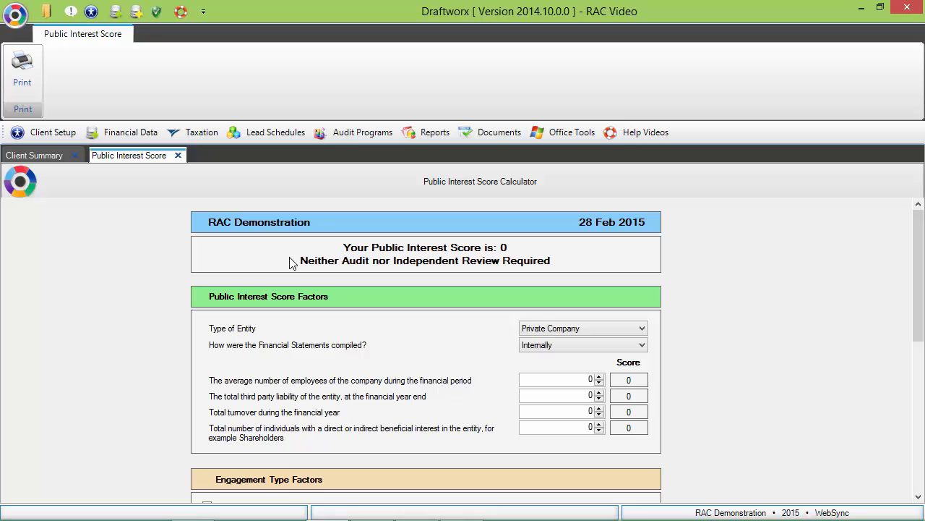
left_click(134, 132)
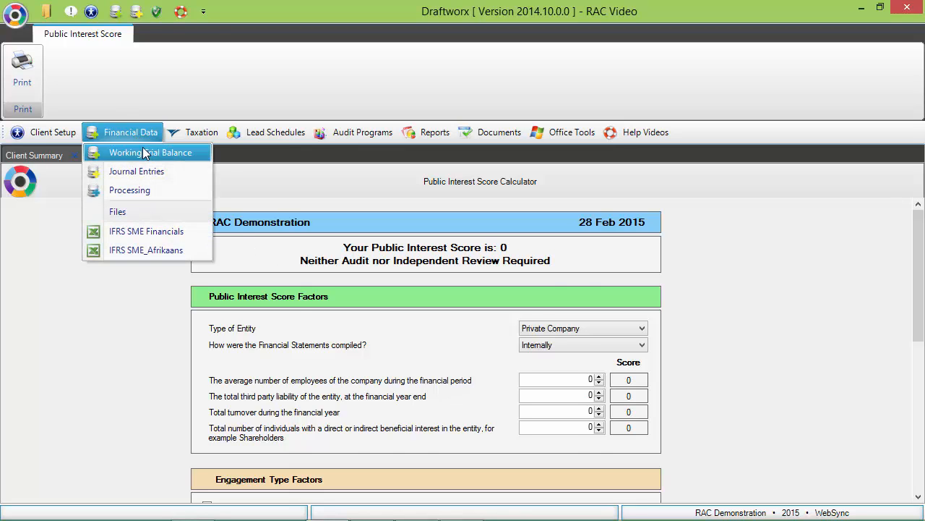
left_click(144, 153)
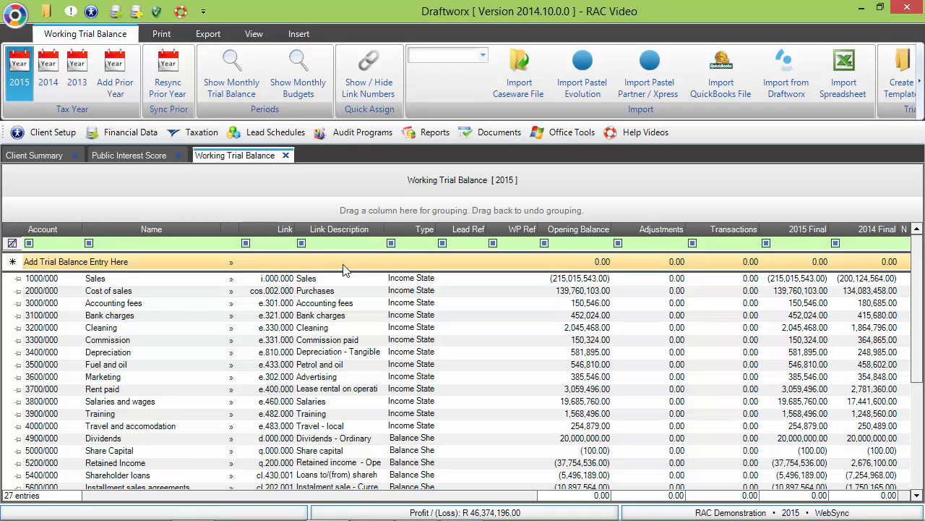
Step: Open the 10.10 Planning Materiality working paper and examine the overall planning and performance materiality under Action 3 of the PlanningMat sheet
left_click(352, 136)
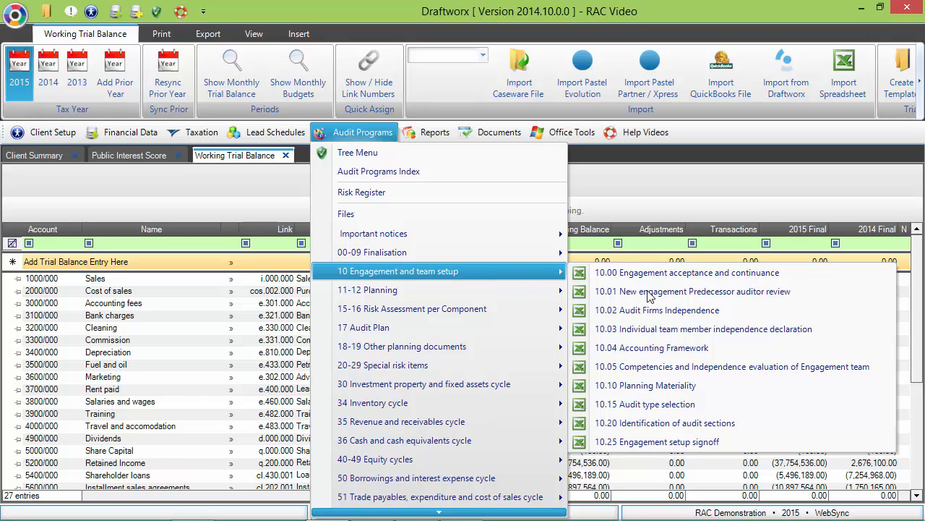
left_click(721, 389)
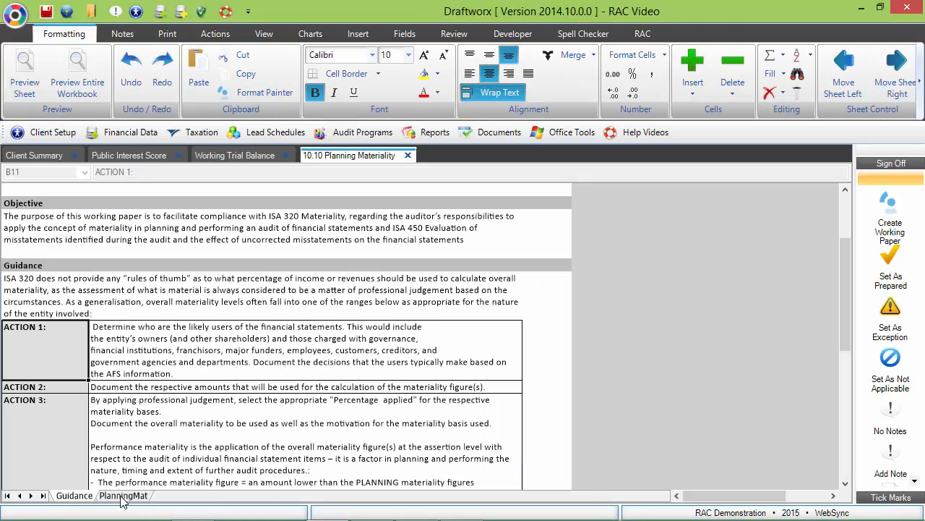
left_click(123, 496)
scroll(463, 284, "down", 10)
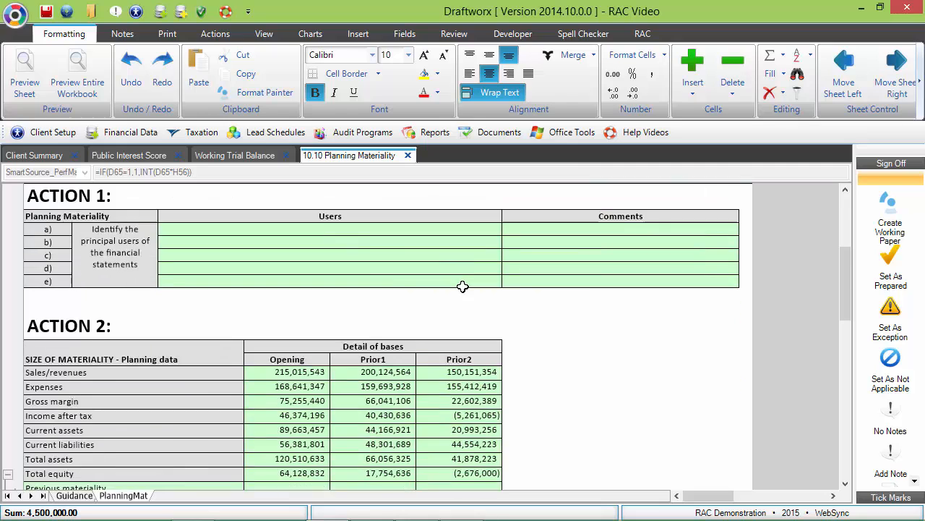
scroll(463, 285, "down", 8)
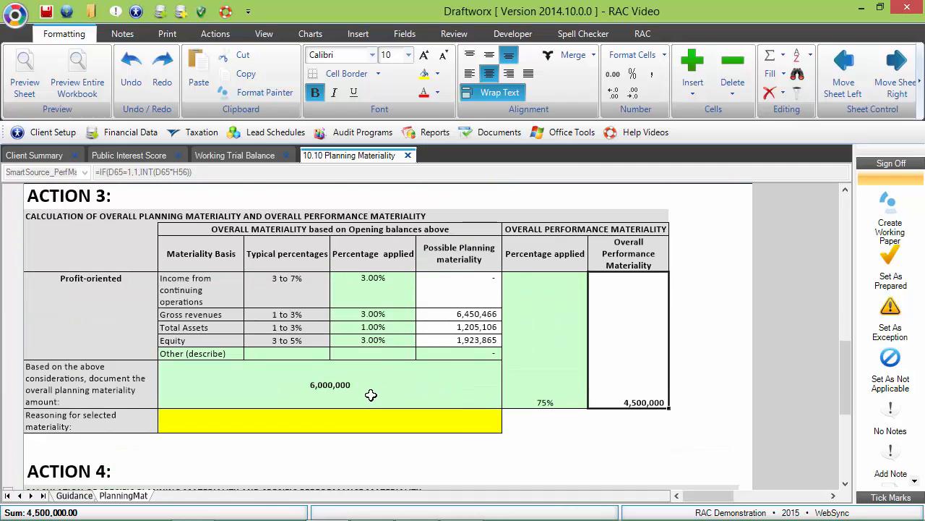
left_click(332, 392)
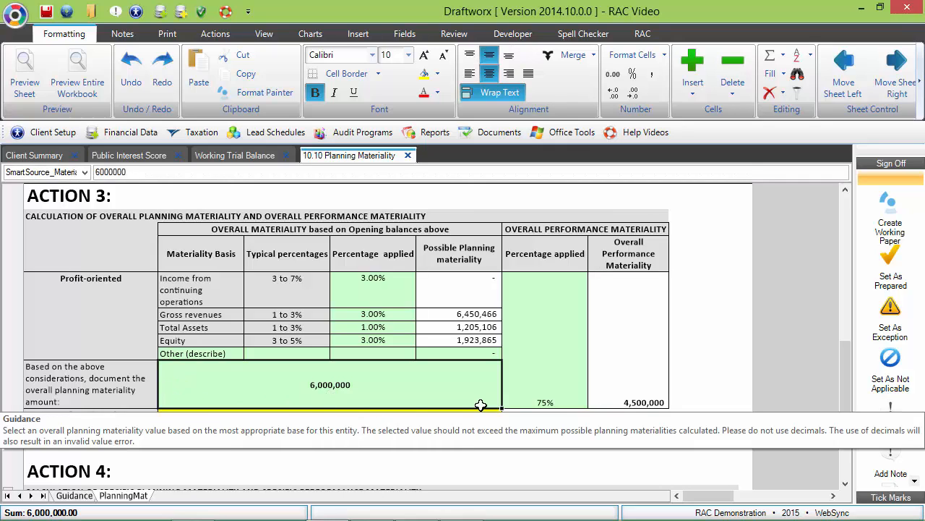
left_click(643, 379)
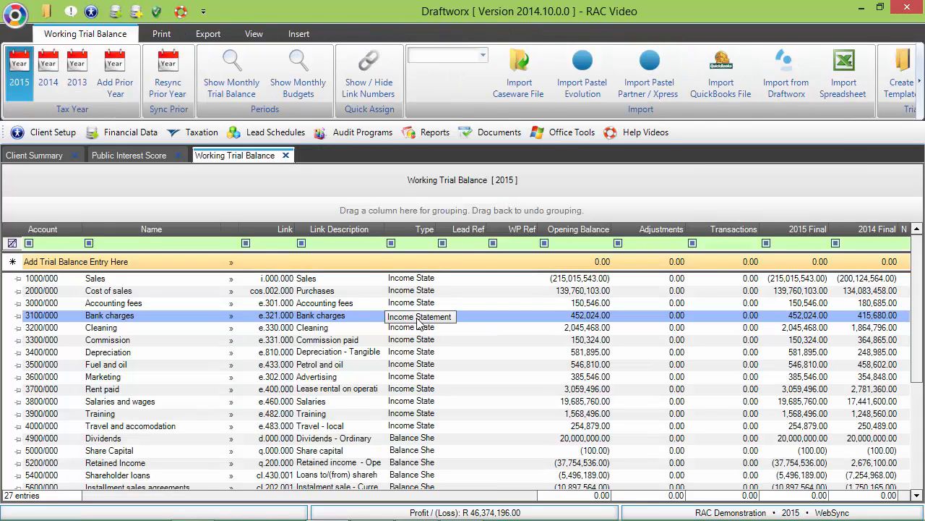
Step: Open 12.10 Understanding the nature of the entity, examine the possible risk factors under Ownership, and close the working paper
left_click(342, 138)
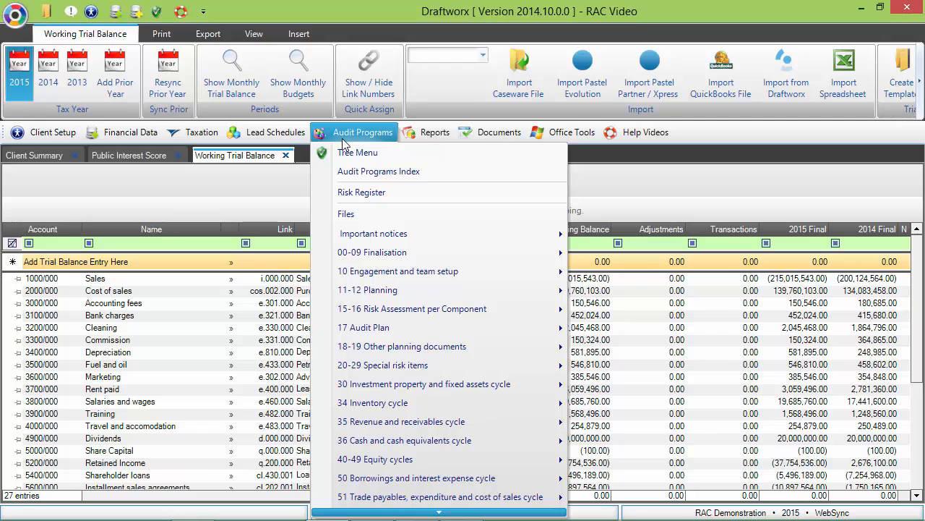
mouse_move(421, 293)
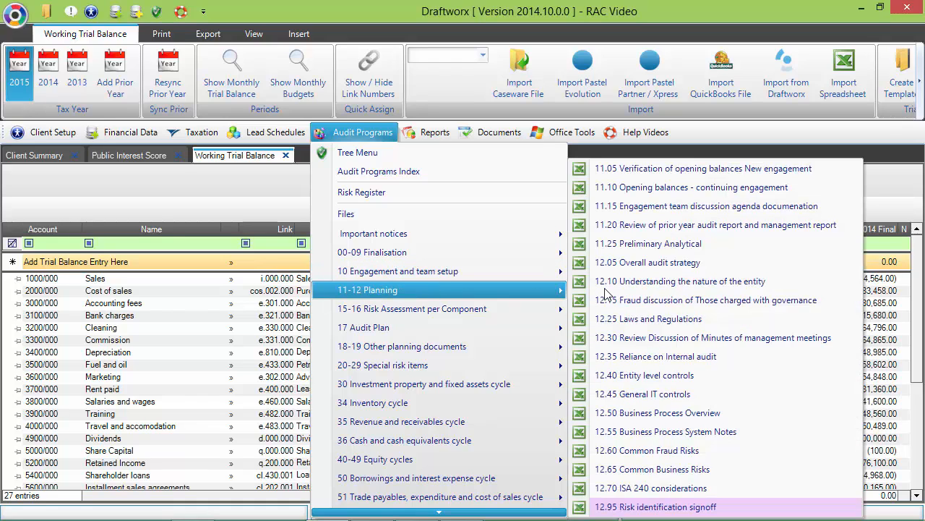
left_click(661, 285)
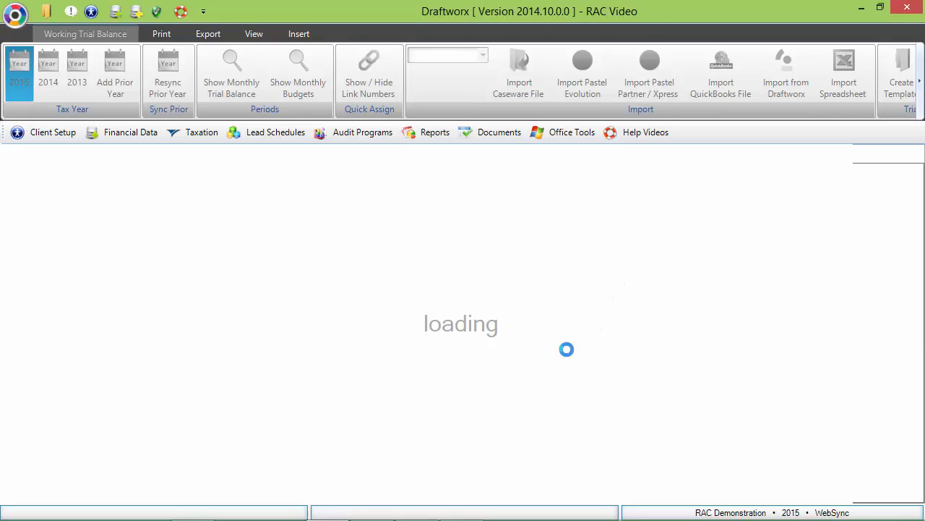
scroll(567, 350, "down", 5)
left_click(106, 492)
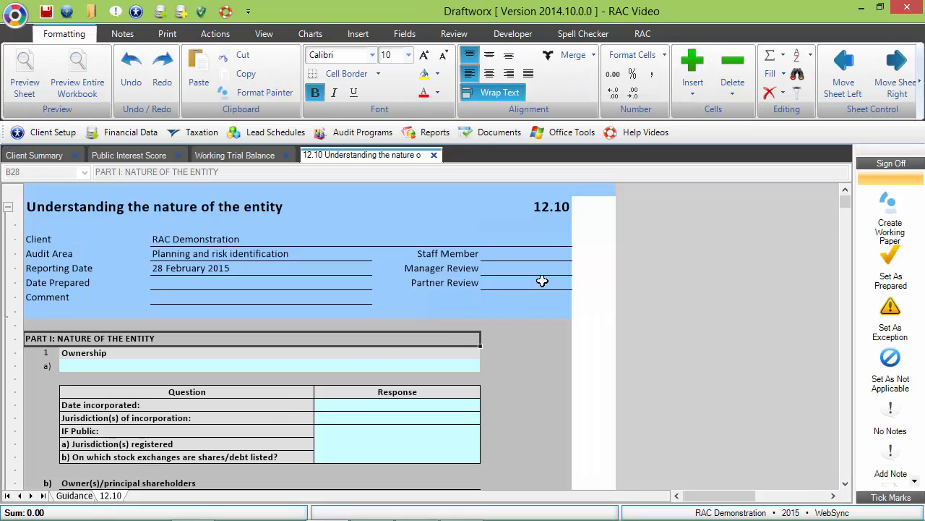
scroll(540, 286, "down", 10)
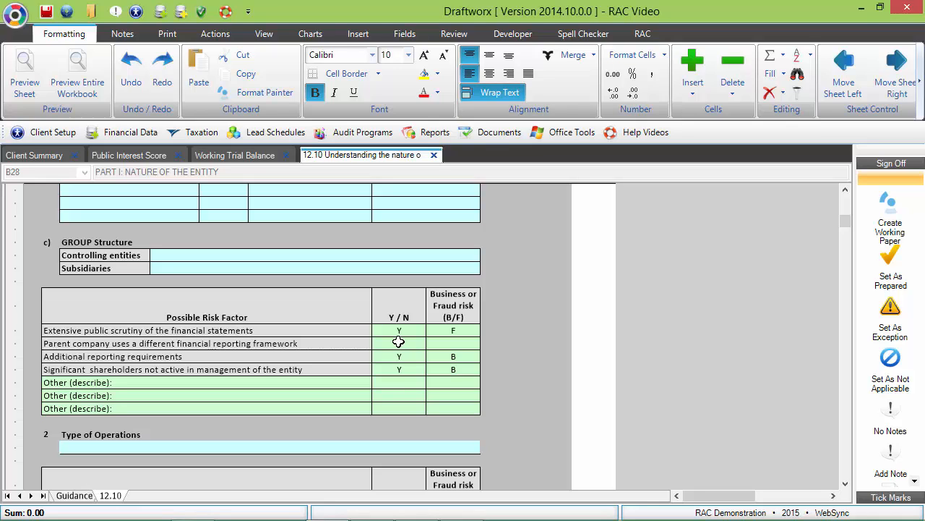
left_click(434, 161)
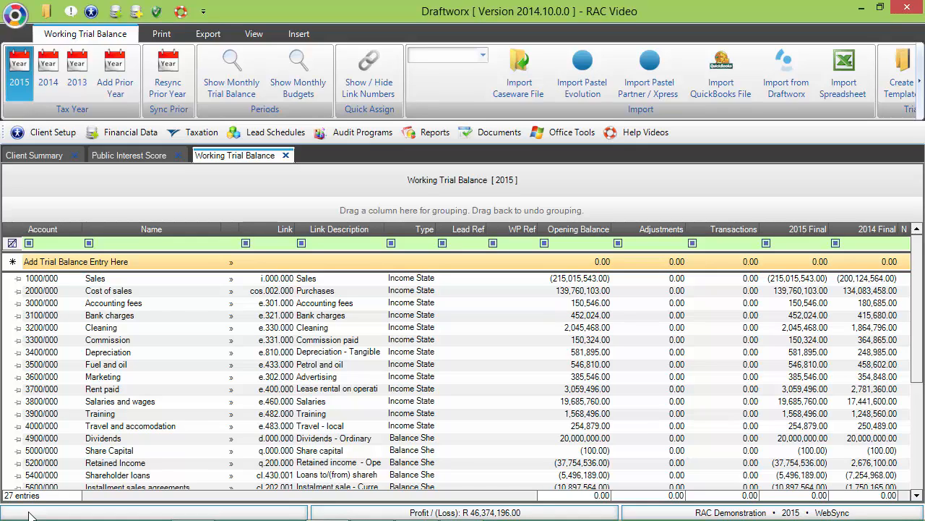
Step: Switch to Internet Explorer and display the Draftworx Cloud website
left_click(487, 290)
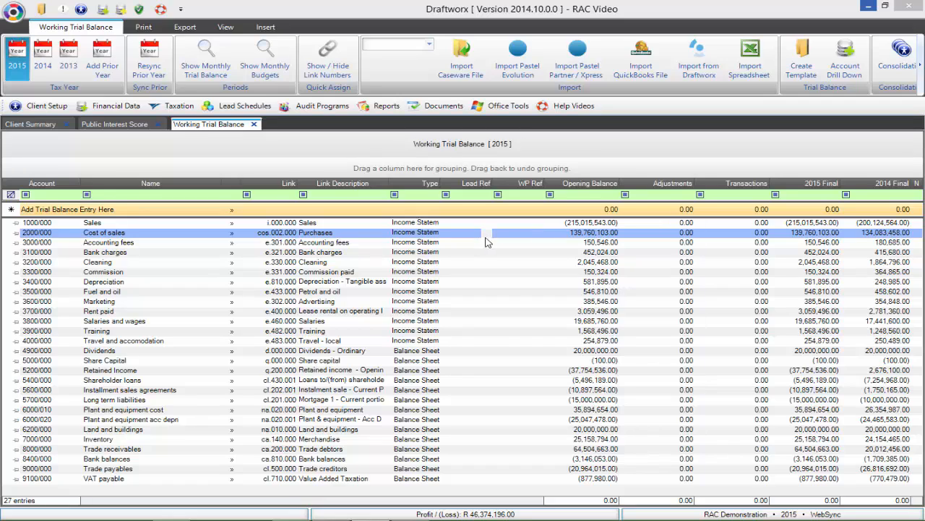
mouse_move(332, 519)
left_click(89, 509)
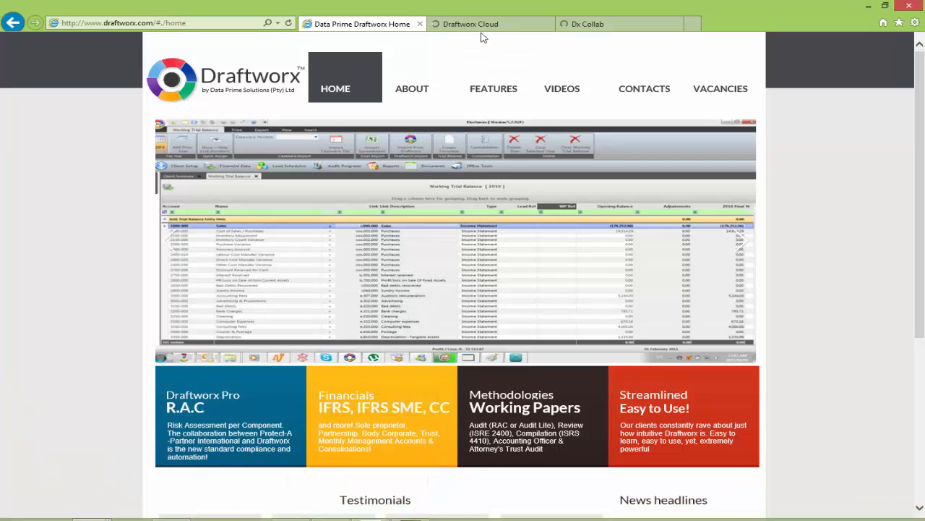
left_click(478, 26)
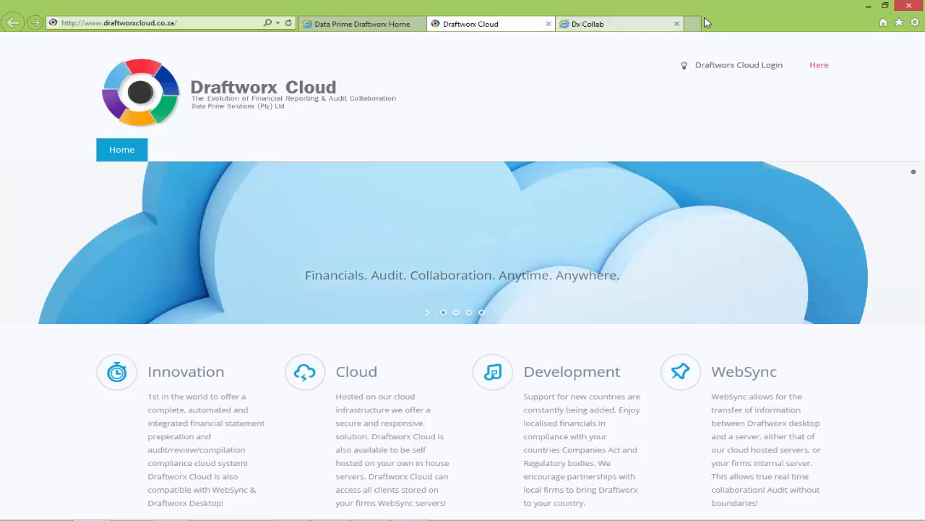
Step: Open the Draftworx Cloud login page, enter the account password and validate the user
left_click(822, 69)
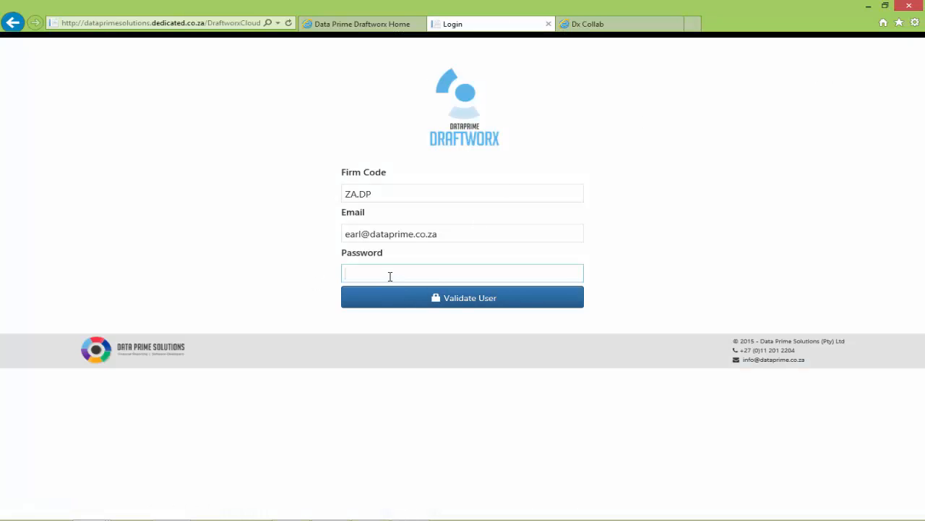
type("••••••••")
left_click(447, 299)
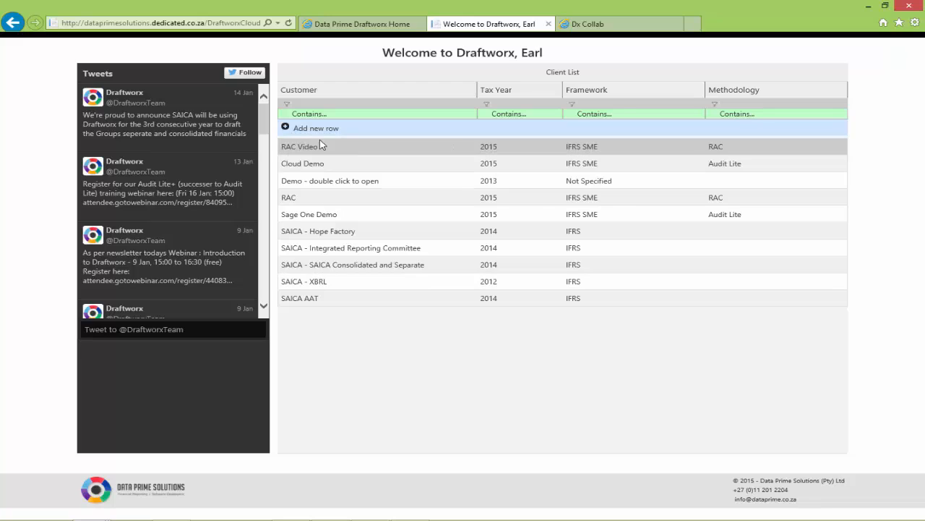
Step: Switch to desktop Draftworx and close the RAC Video client, returning to the cloud clients list
left_click(293, 510)
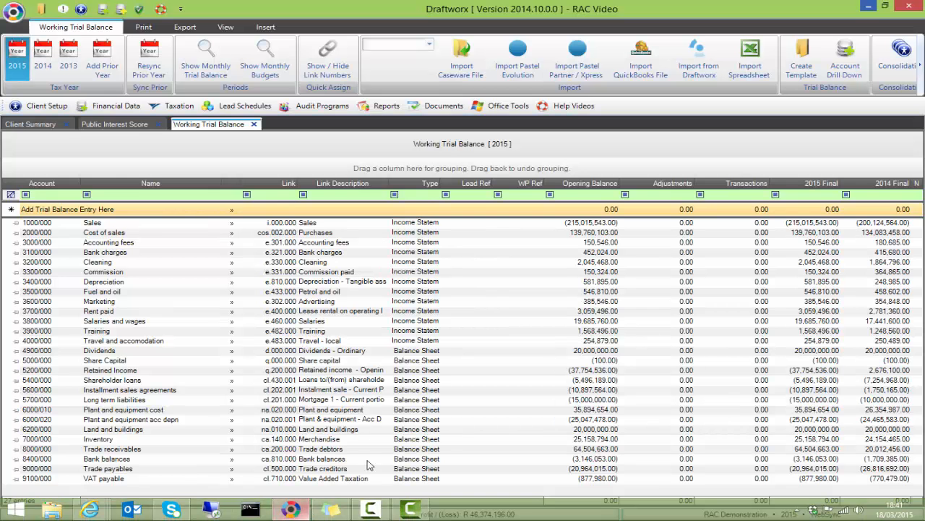
left_click(14, 12)
left_click(74, 119)
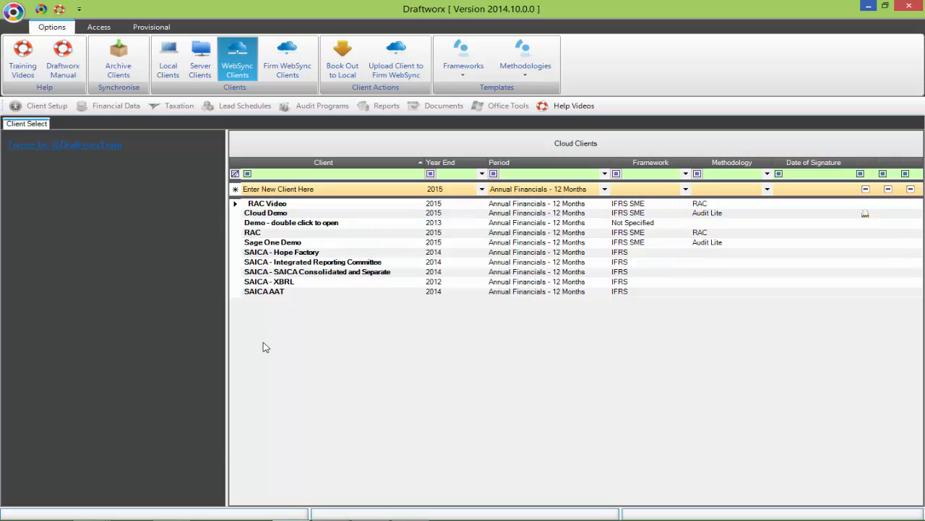
Step: Switch back to Draftworx Cloud in Internet Explorer and open the RAC Video client for tax year 2015
mouse_move(91, 509)
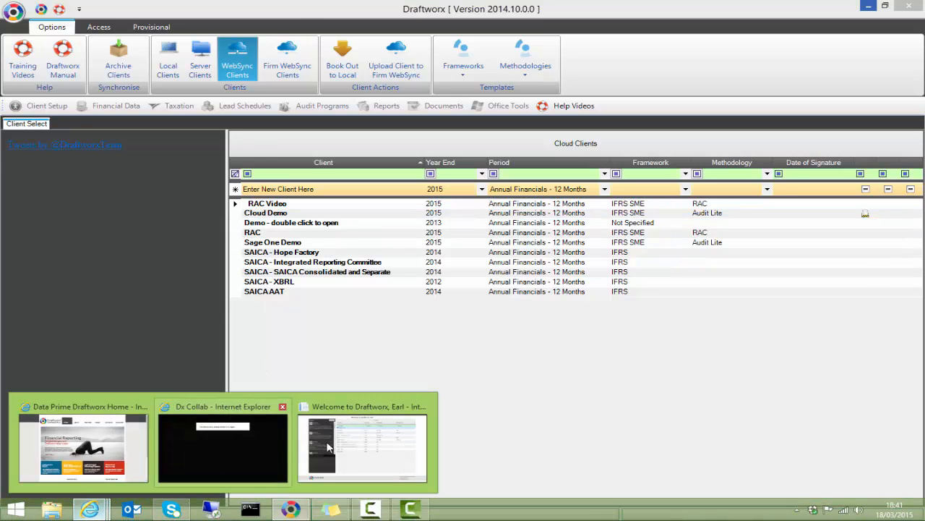
left_click(329, 448)
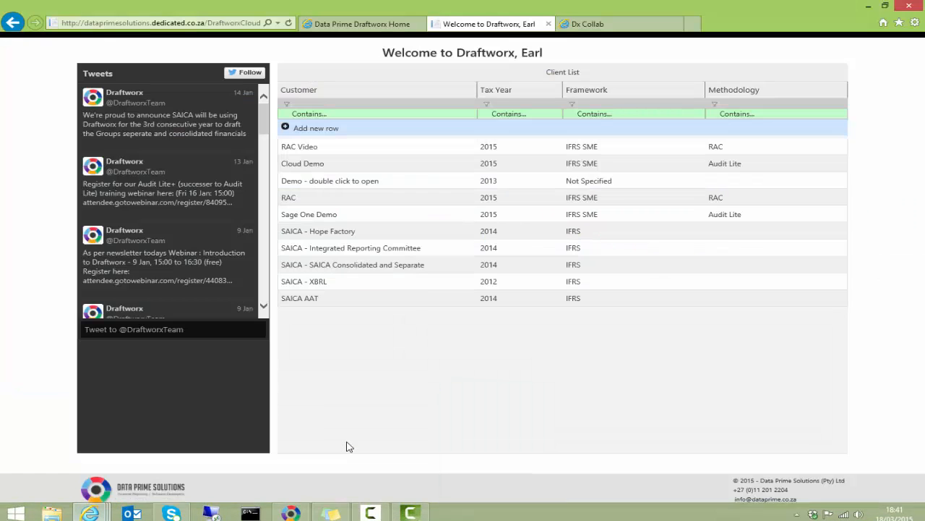
double_click(341, 148)
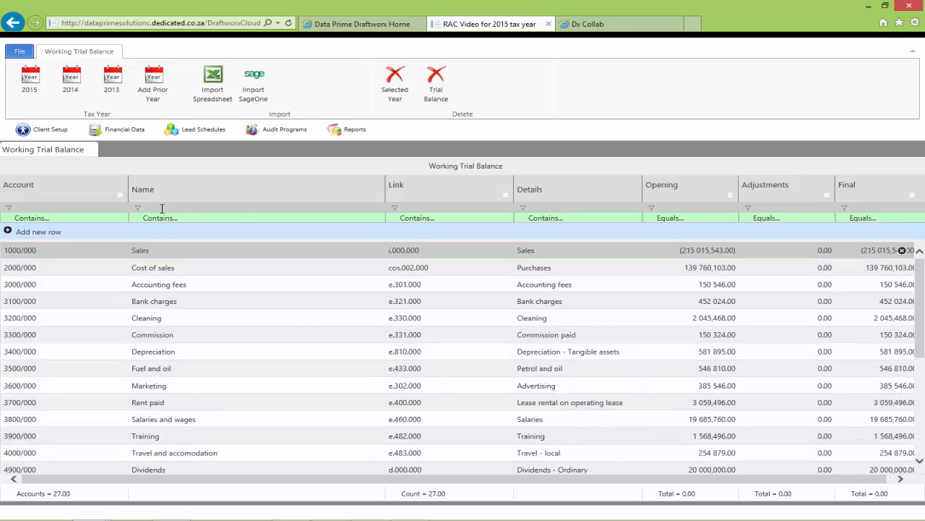
Step: Open the 10.10 Planning Materiality working paper from the Engagement and team setup audit programs
mouse_move(185, 129)
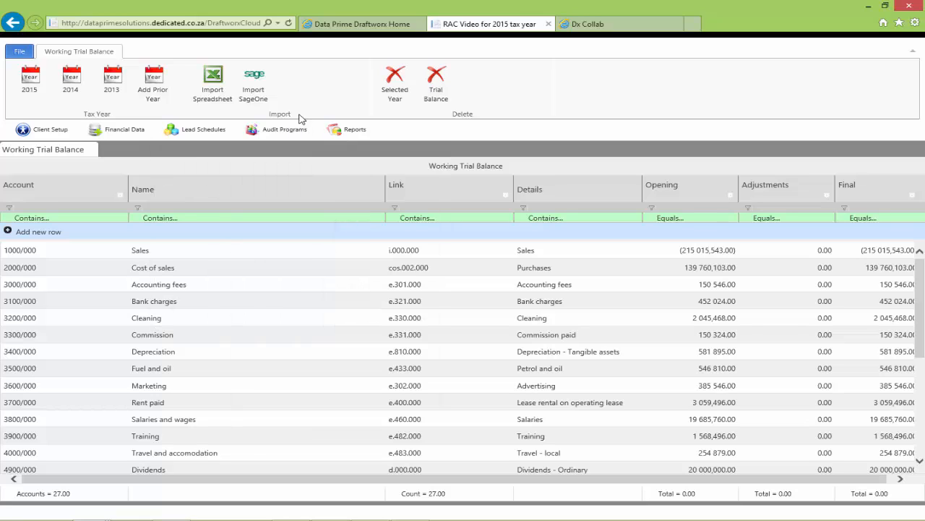
mouse_move(292, 132)
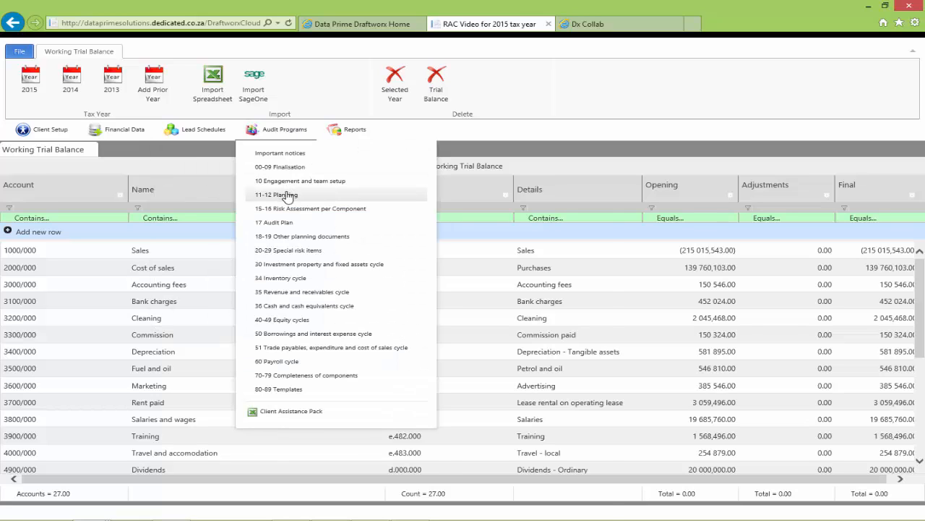
mouse_move(289, 195)
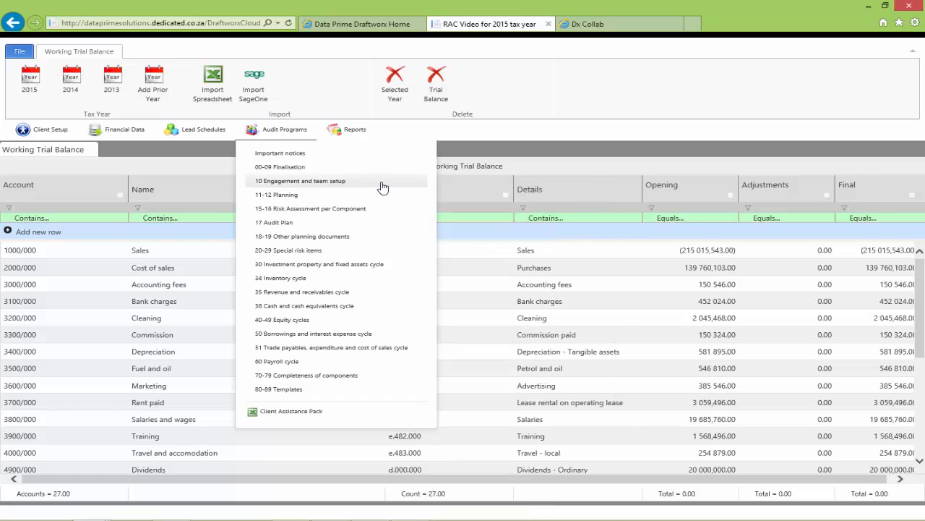
mouse_move(382, 188)
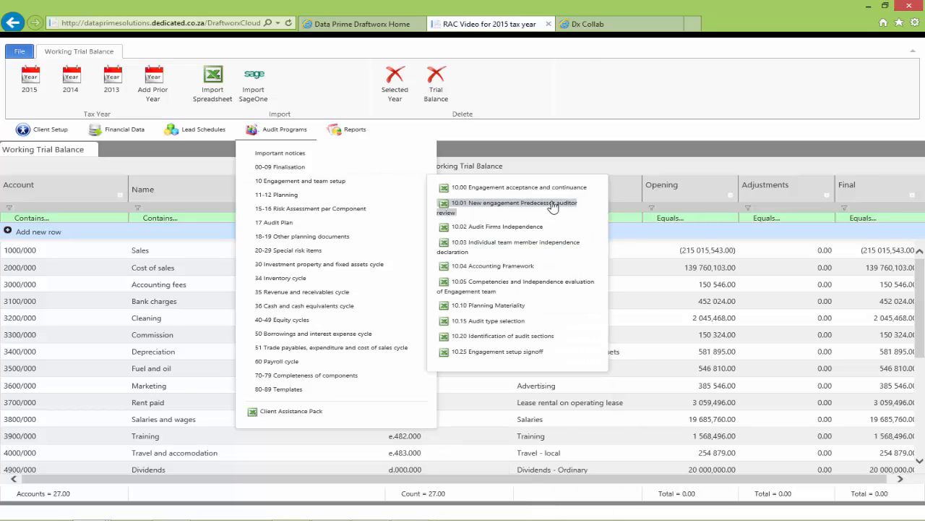
left_click(498, 307)
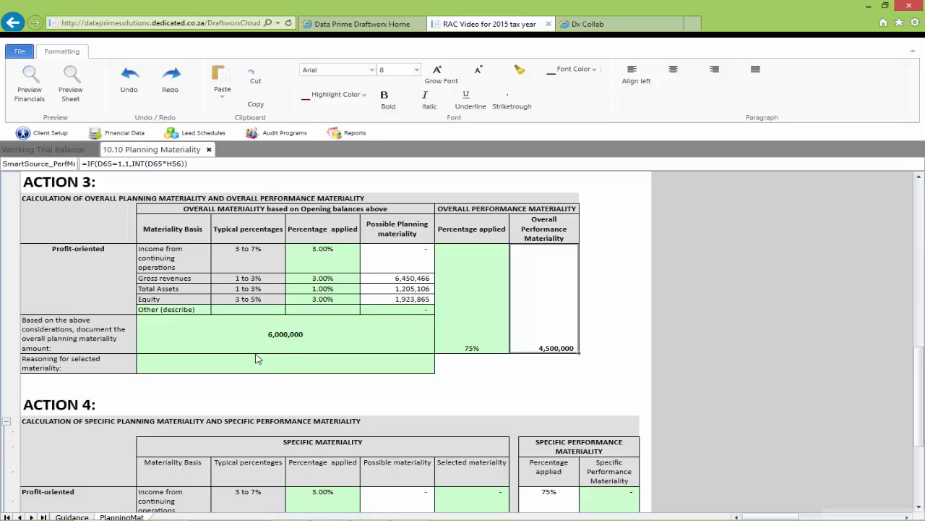
Step: Check the overall planning and performance materiality amounts, and open 12.10 Understanding the nature of the entity from the 11-12 Planning audit programs
left_click(287, 341)
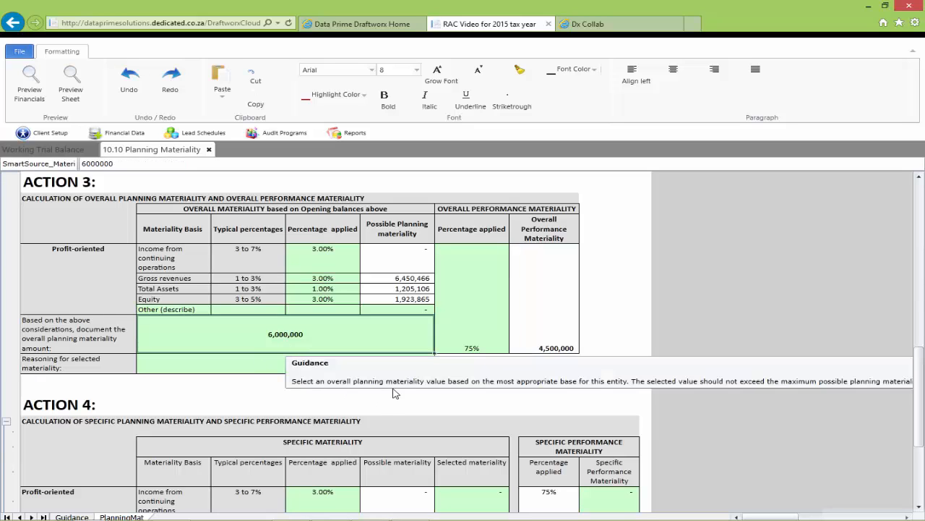
left_click(553, 320)
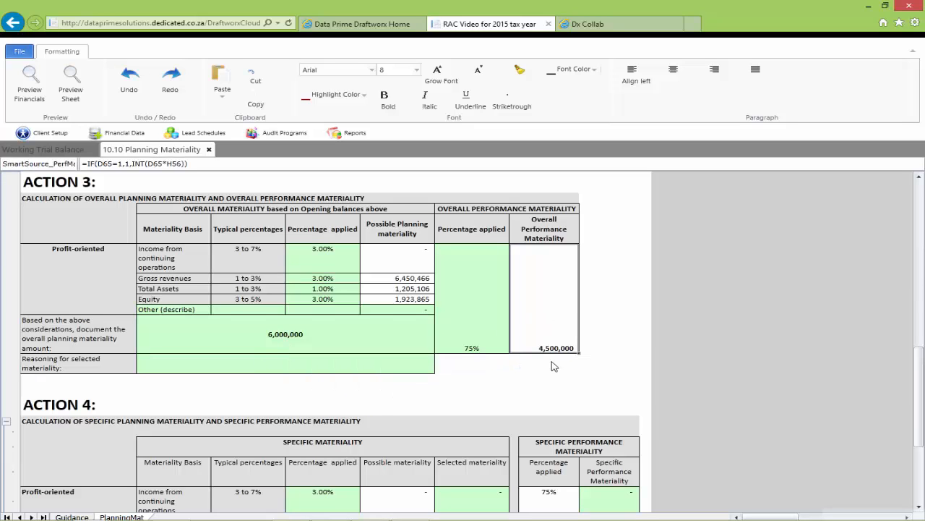
left_click(276, 133)
left_click(265, 136)
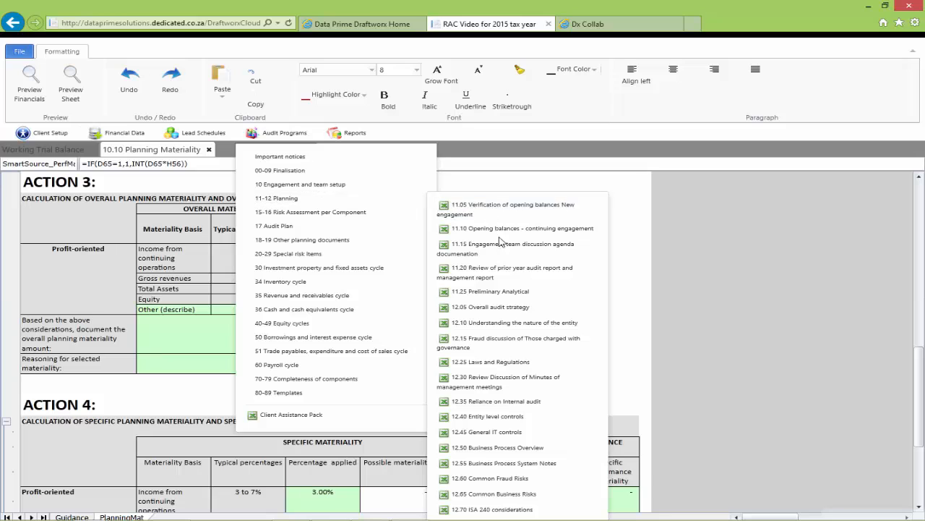
left_click(504, 322)
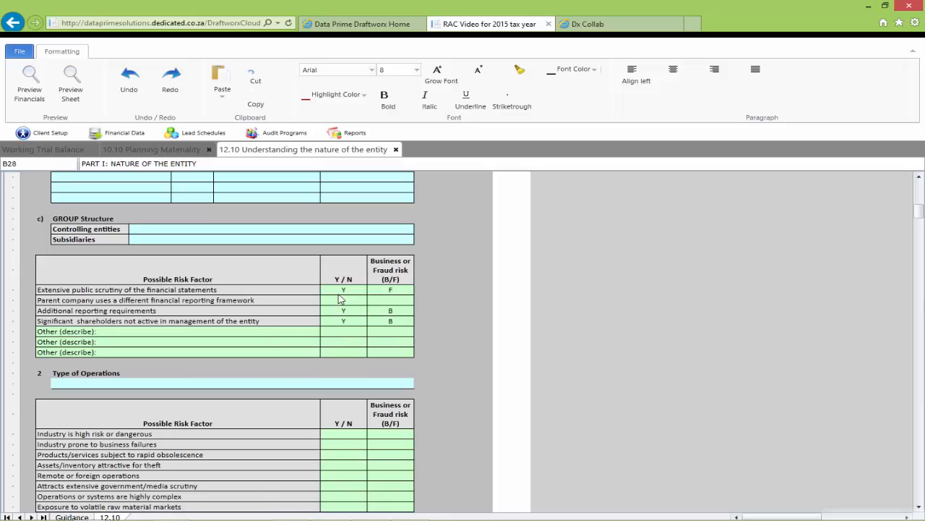
Step: Mark the risk factor "Parent company uses a different financial reporting framework" as Y and classify it as fraud risk F
left_click(343, 301)
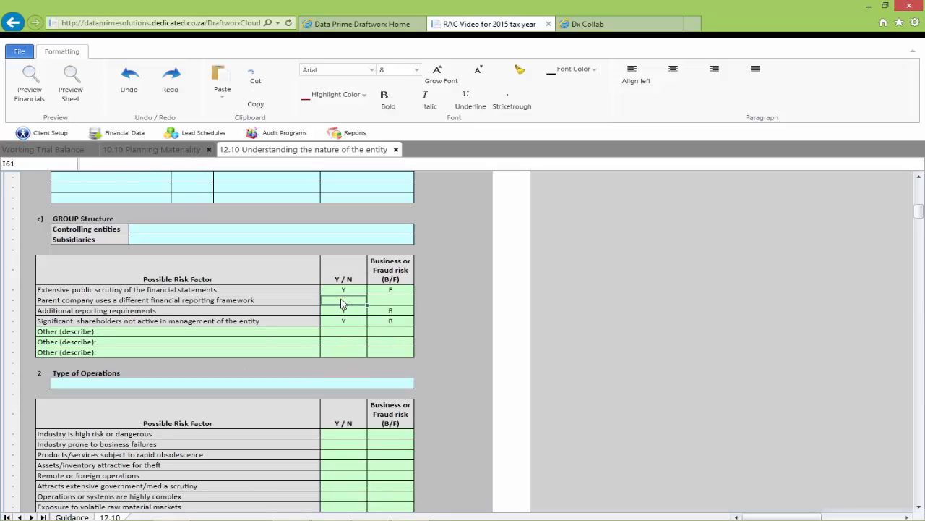
type("N")
key("Tab")
type("F")
key("Return")
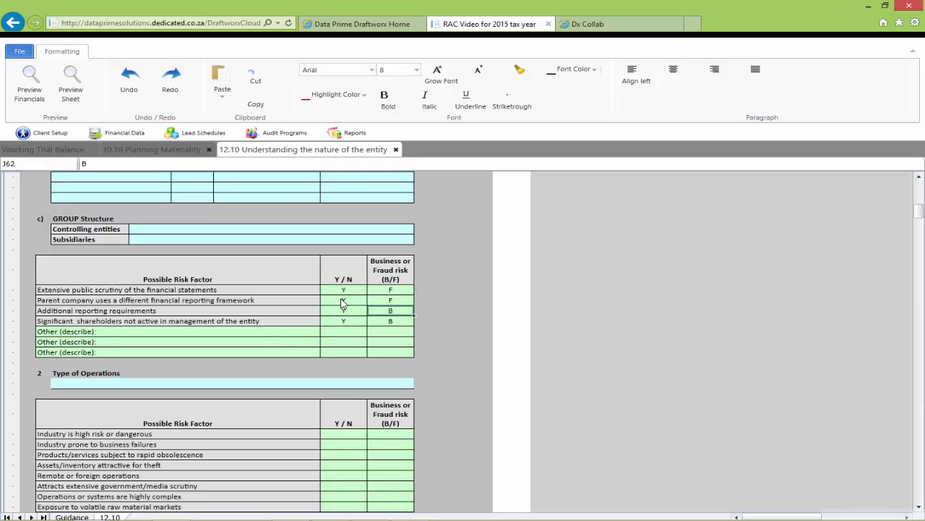